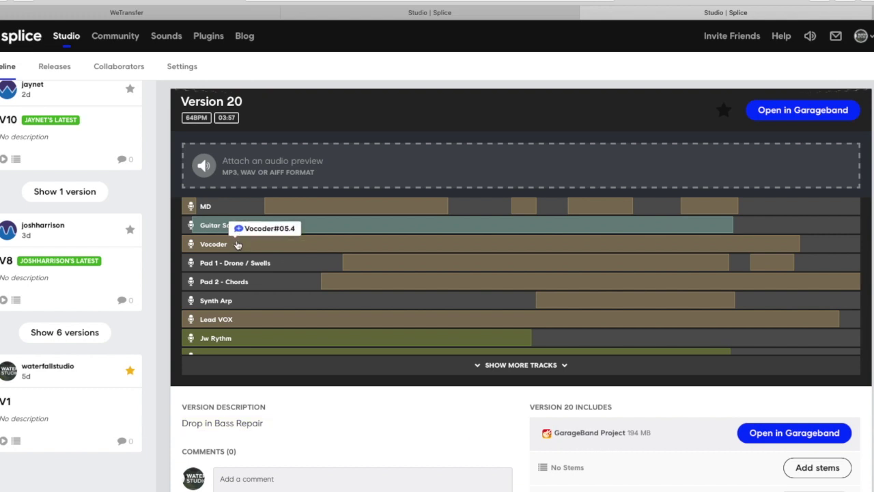
Review the collaborators' saved versions in the Splice project timeline and expand the full track list of Version 20
scroll(380, 333, down, 2)
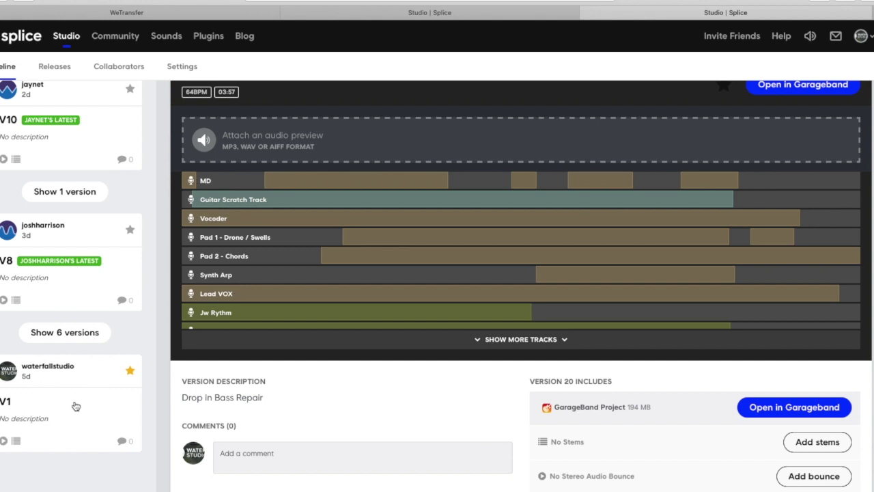
scroll(74, 404, up, 2)
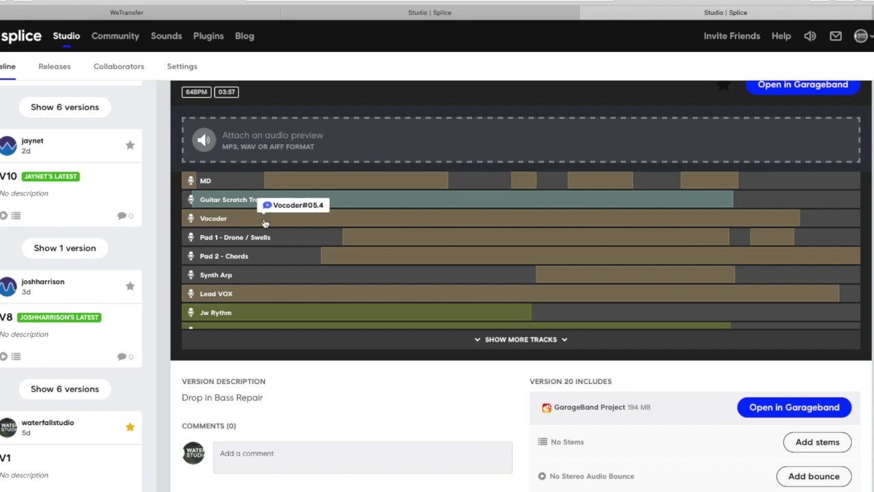
scroll(109, 229, up, 5)
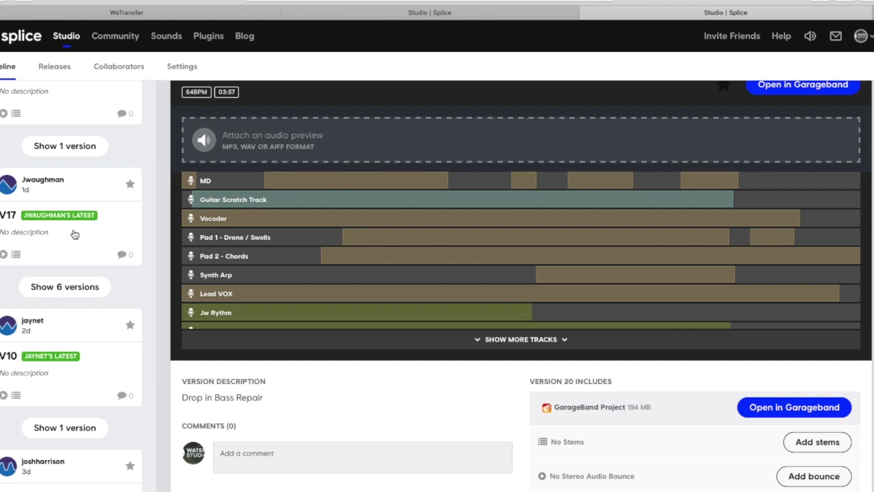
scroll(68, 223, up, 3)
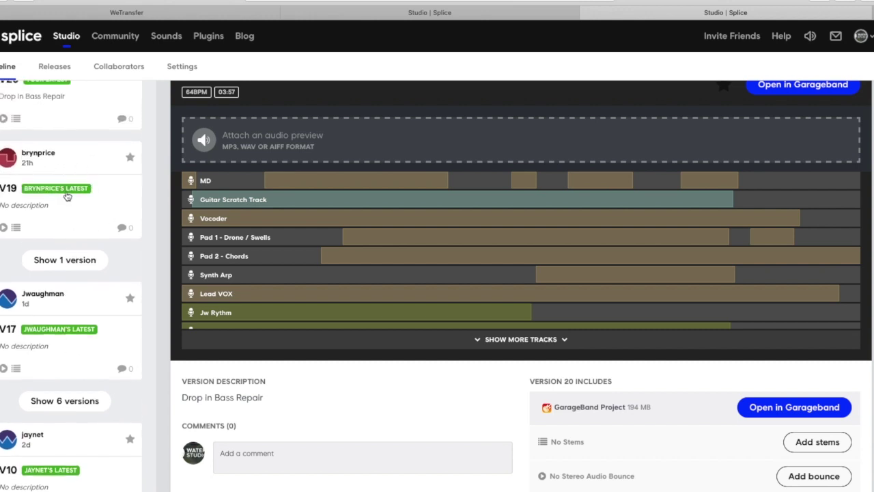
scroll(65, 195, up, 2)
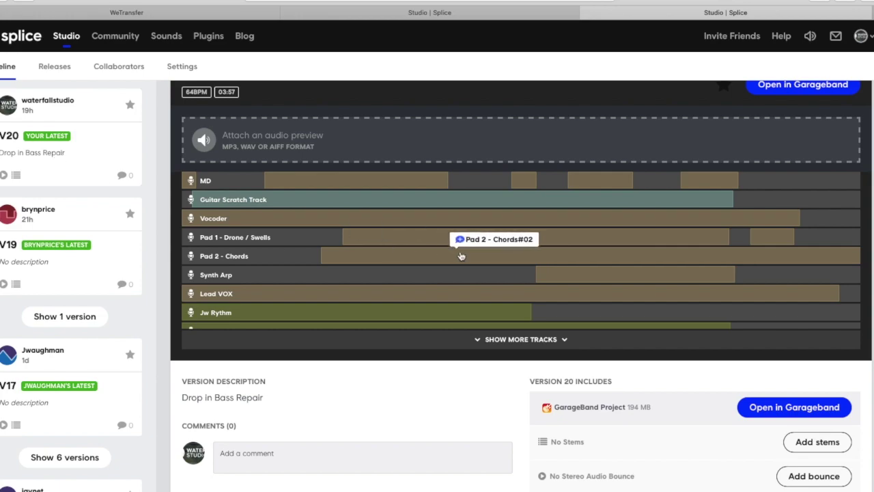
click(521, 340)
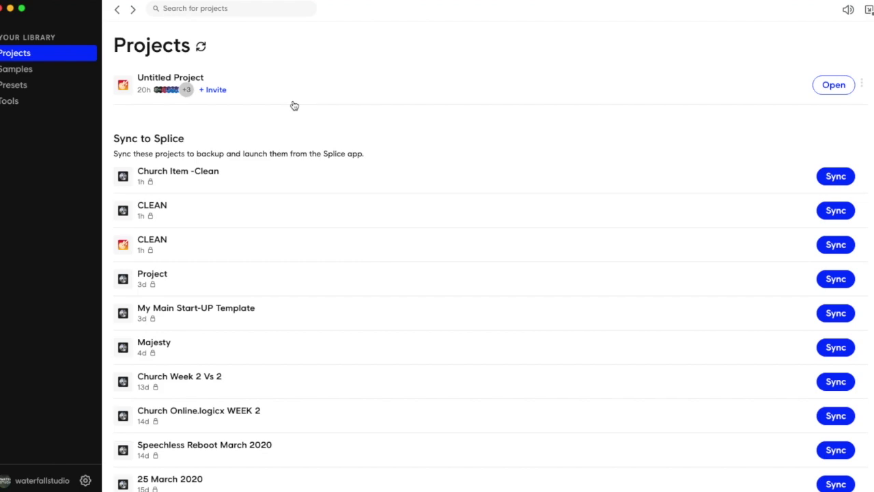
Switch to GarageBand and review the song's tracks and regions, from the guitars up to the vocoder
key(ctrl+Up)
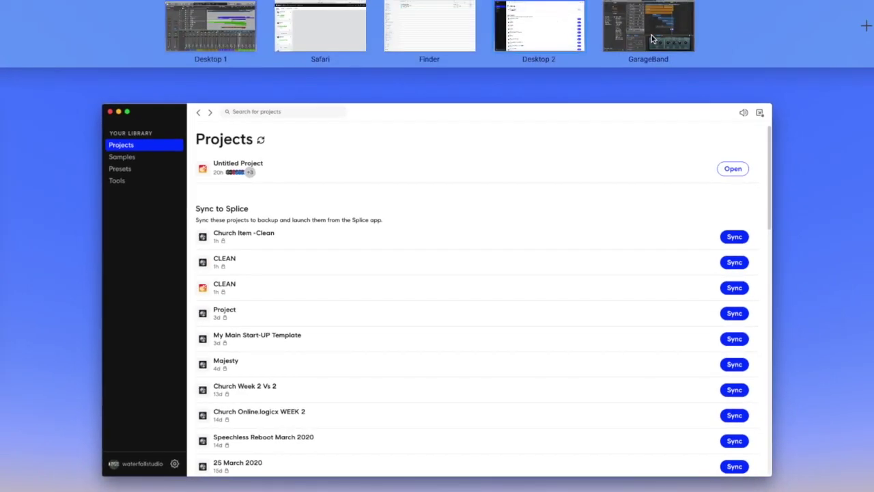
click(652, 39)
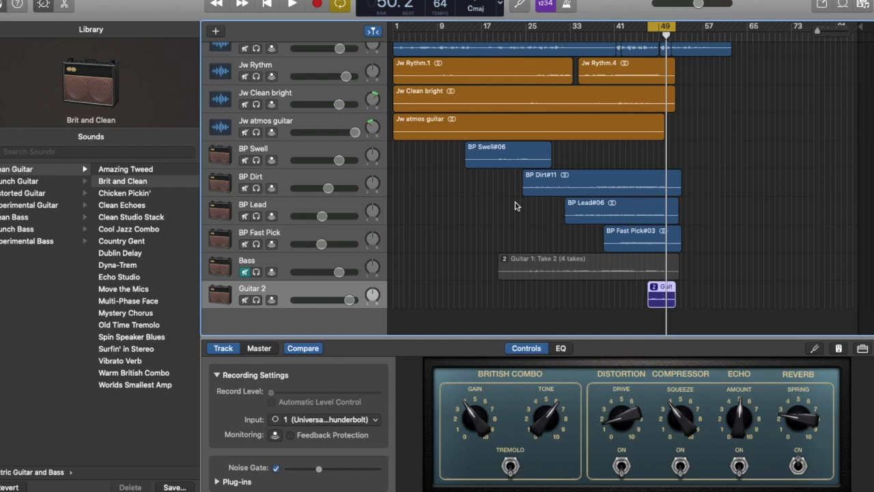
scroll(516, 207, up, 5)
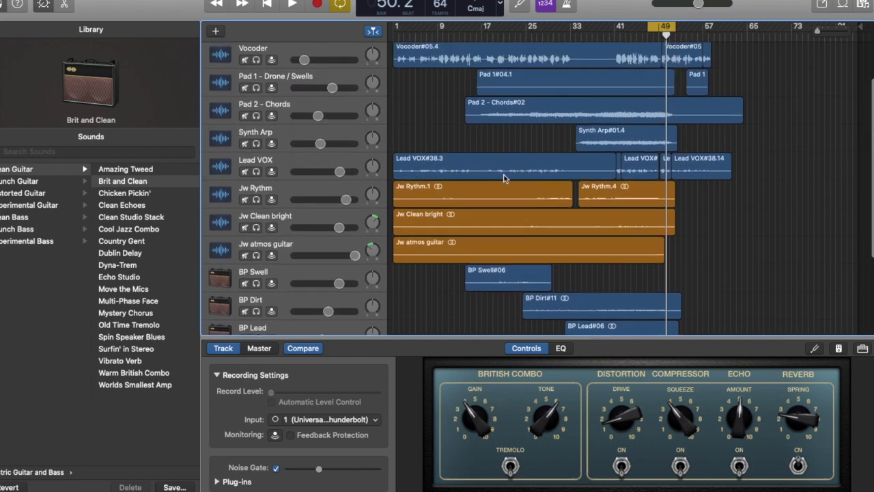
scroll(506, 179, up, 1)
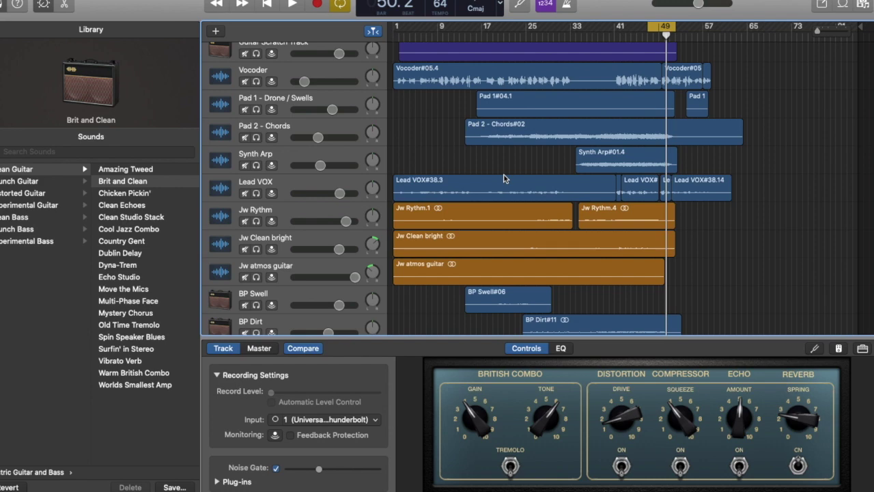
Switch to Finder and open the Project Song -Clean folder
key(ctrl+Up)
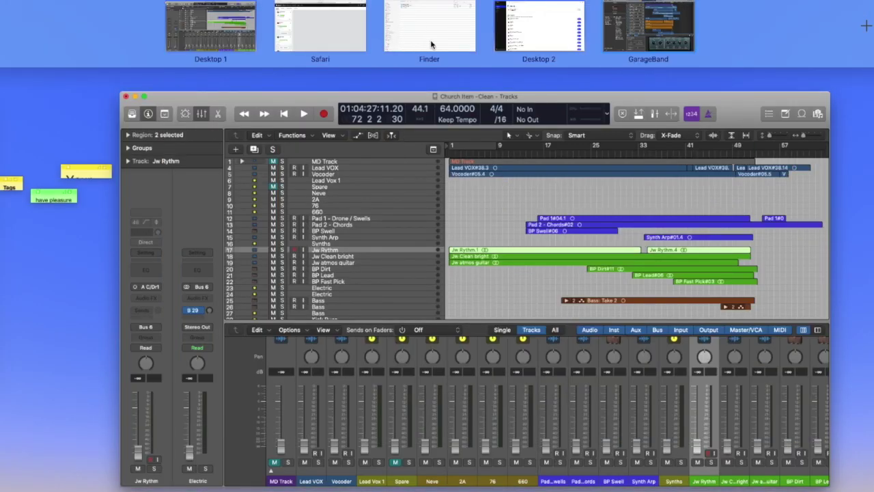
click(429, 42)
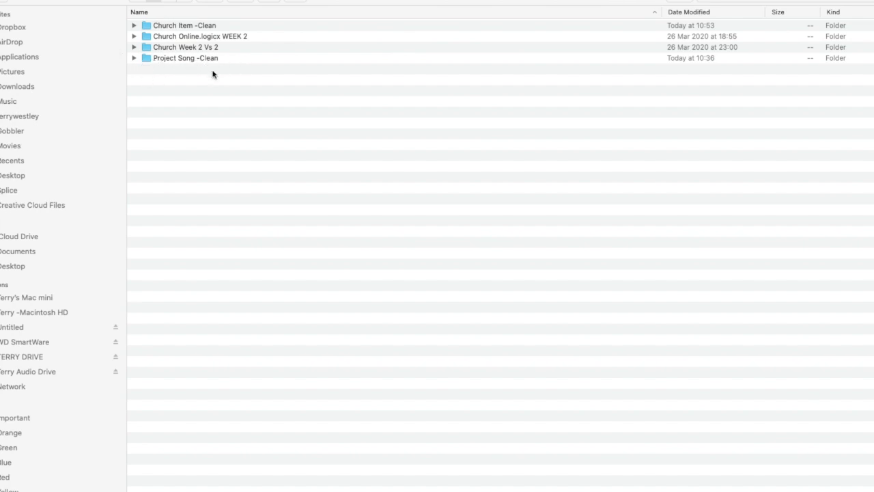
double_click(179, 60)
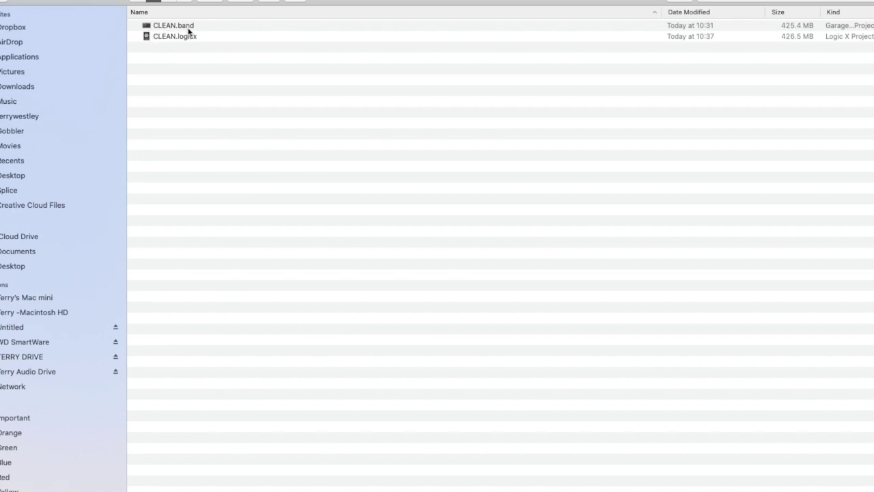
Switch to the Church Item -Clean project in Logic Pro and examine the mixer channels from the source tracks to the buses and master
key(ctrl+Up)
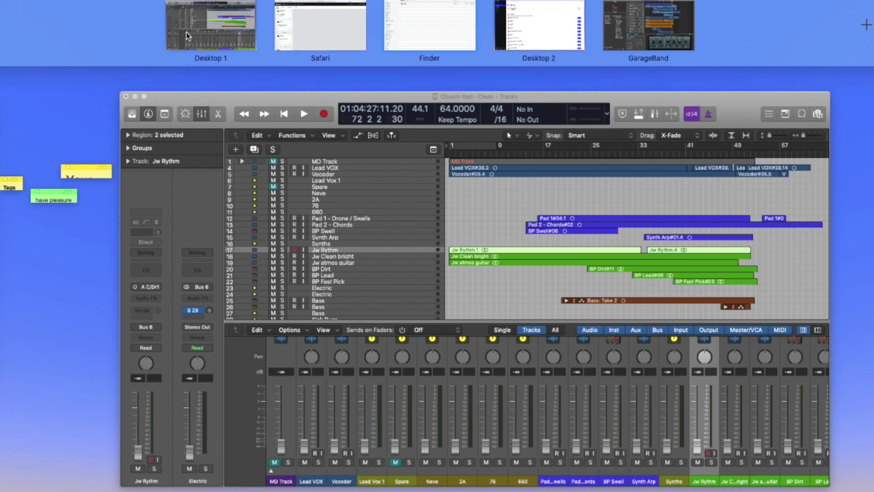
click(189, 32)
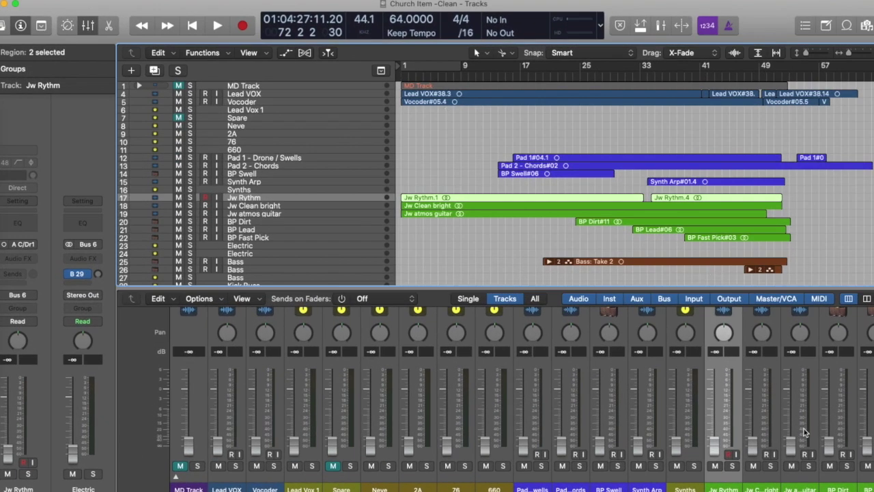
scroll(767, 382, right, 10)
click(867, 25)
click(867, 25)
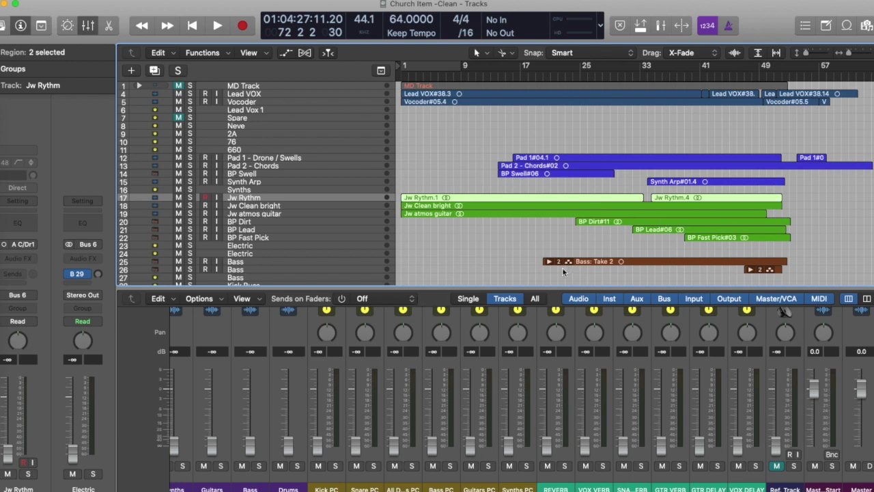
scroll(451, 468, left, 10)
scroll(467, 465, left, 8)
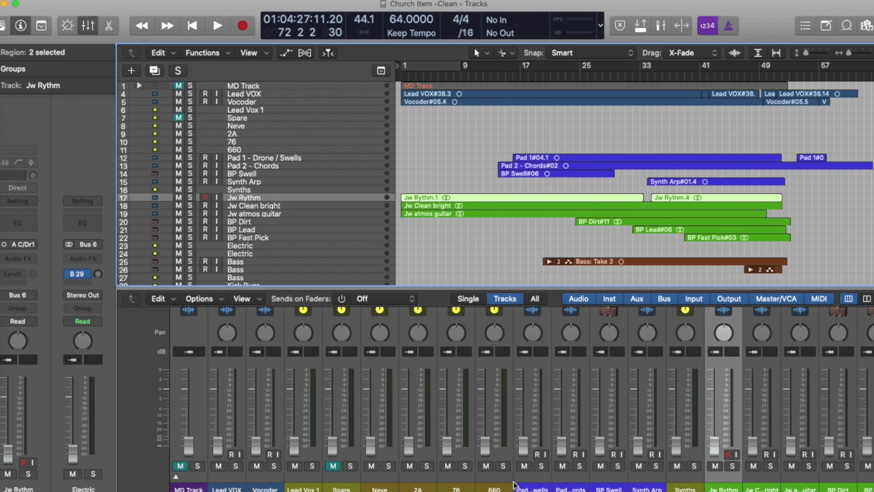
scroll(647, 486, right, 2)
scroll(634, 476, right, 5)
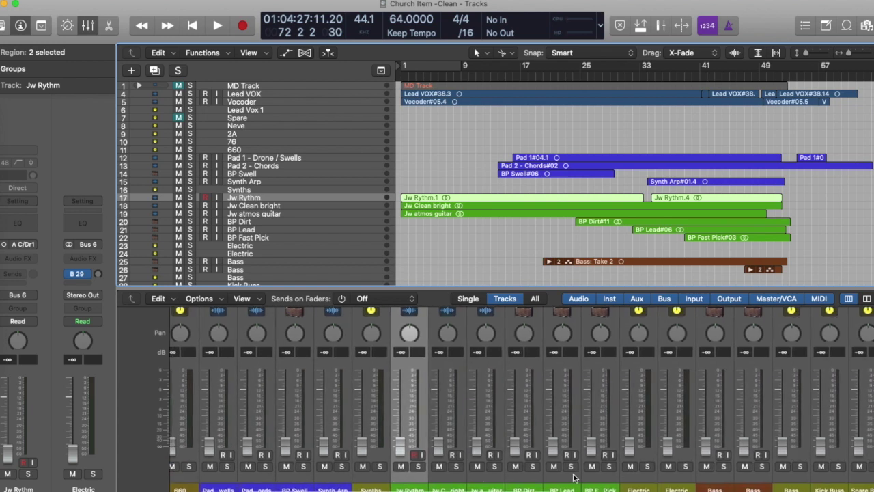
scroll(575, 485, right, 6)
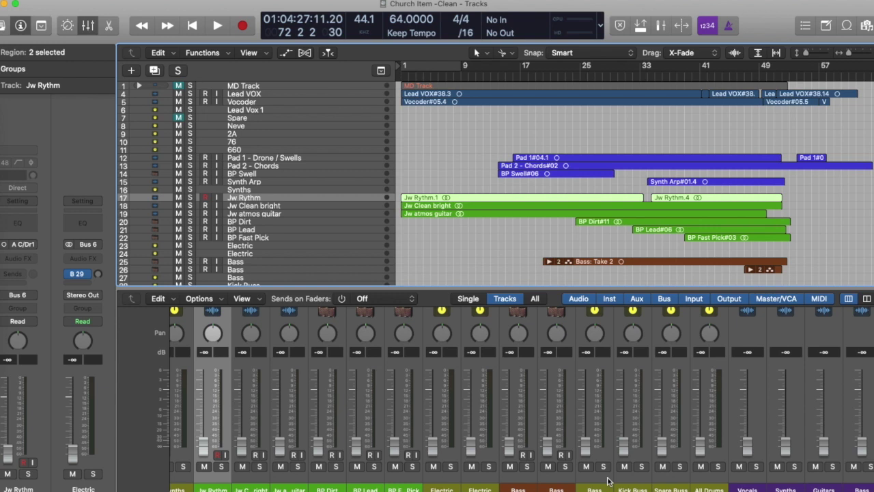
scroll(490, 218, down, 3)
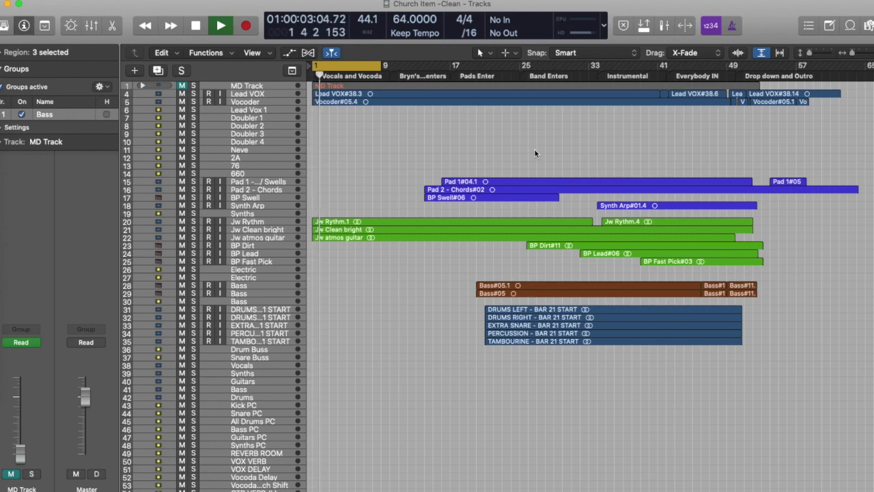
Show the full mixer, open the UAD SSL E Channel Strip on Lead VOX and move it clear of the vocal channels
key(x)
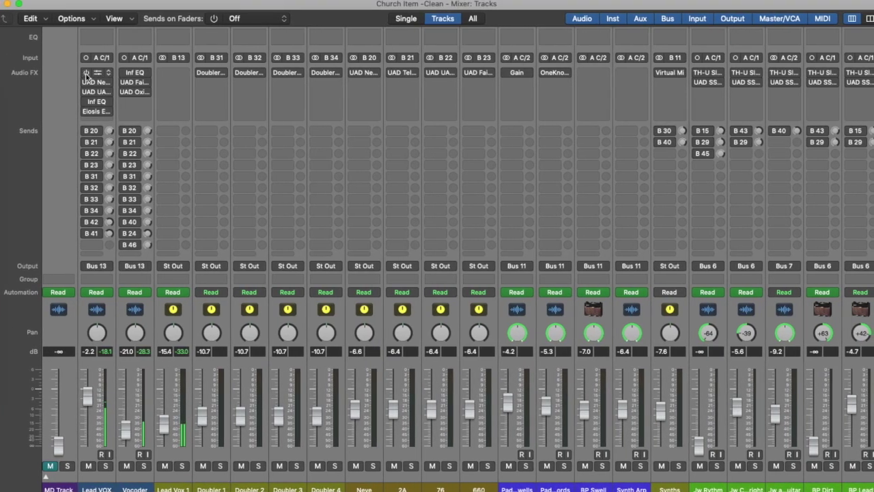
click(88, 76)
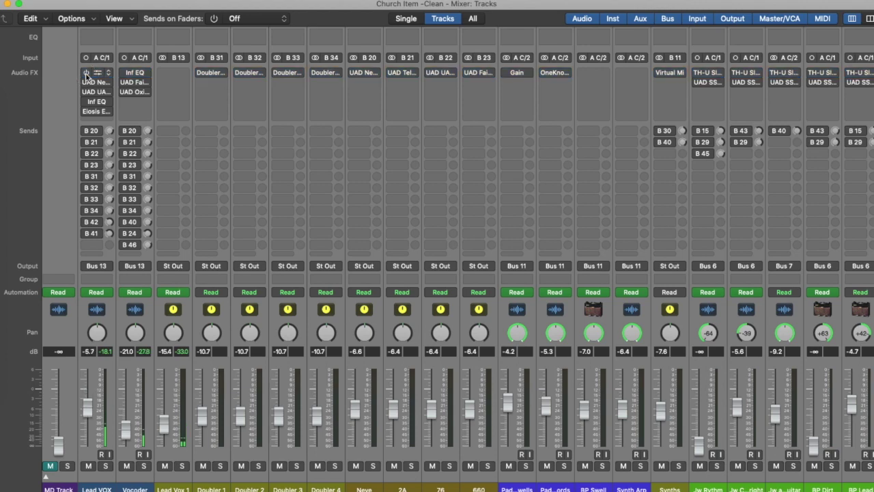
click(133, 481)
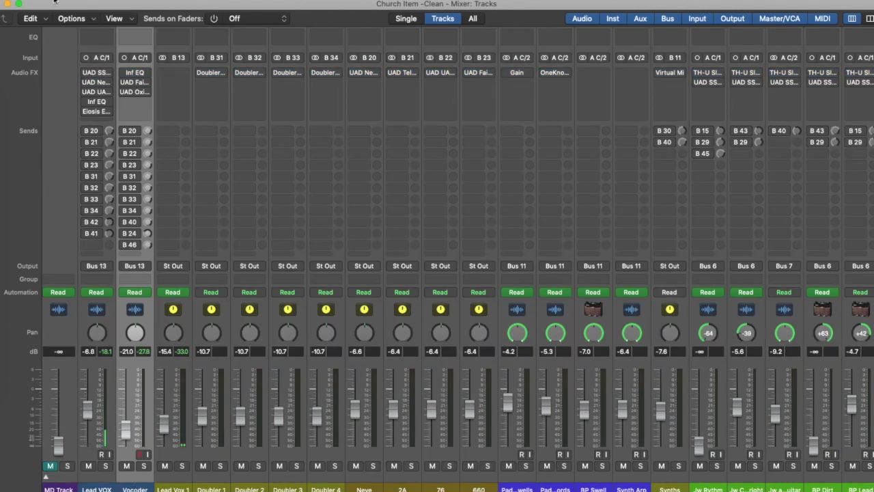
click(94, 74)
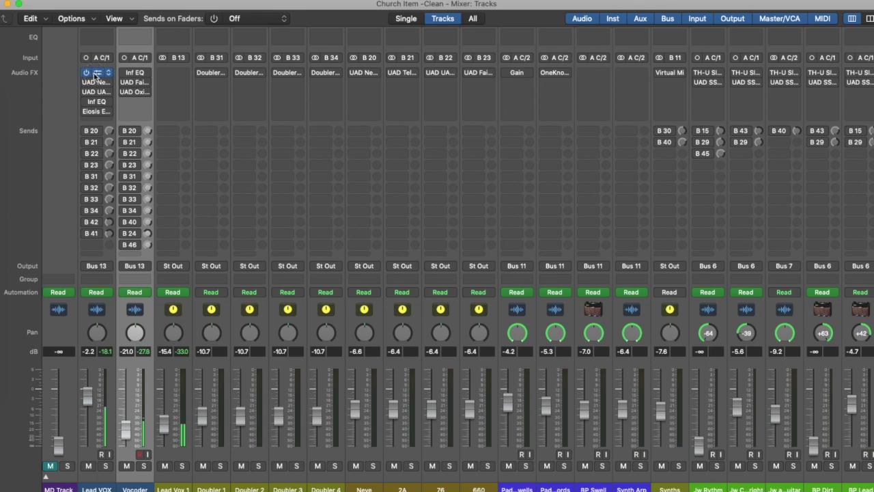
drag(182, 21, 571, 19)
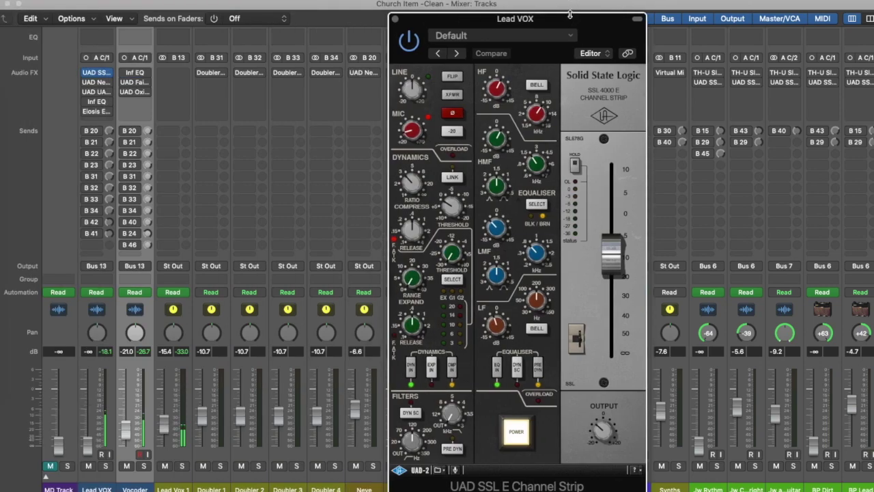
Open Lead VOX's UAD Neve 1073 beside the SSL strip, and audition the UAD UA 1176 Rev A by toggling its bypass
click(86, 83)
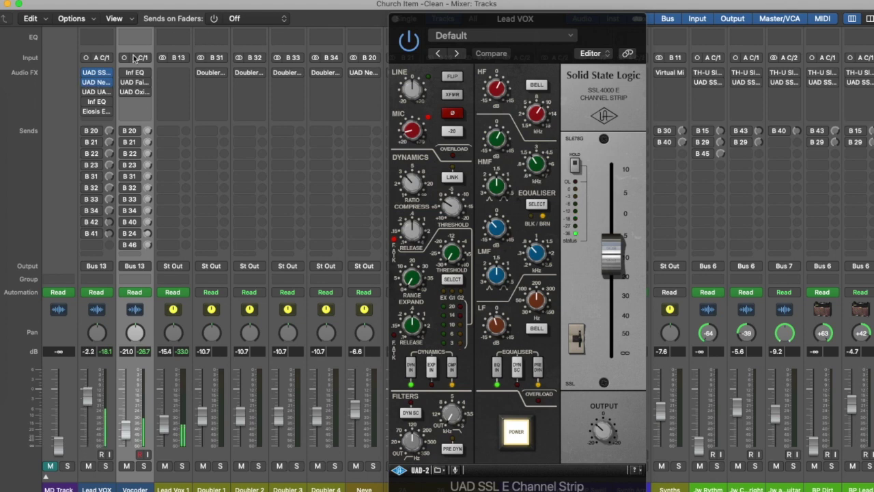
click(97, 82)
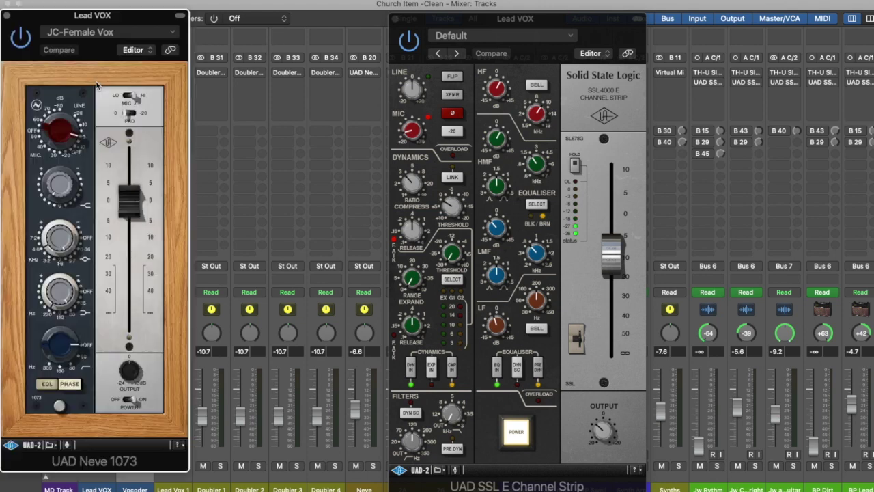
drag(131, 21, 791, 25)
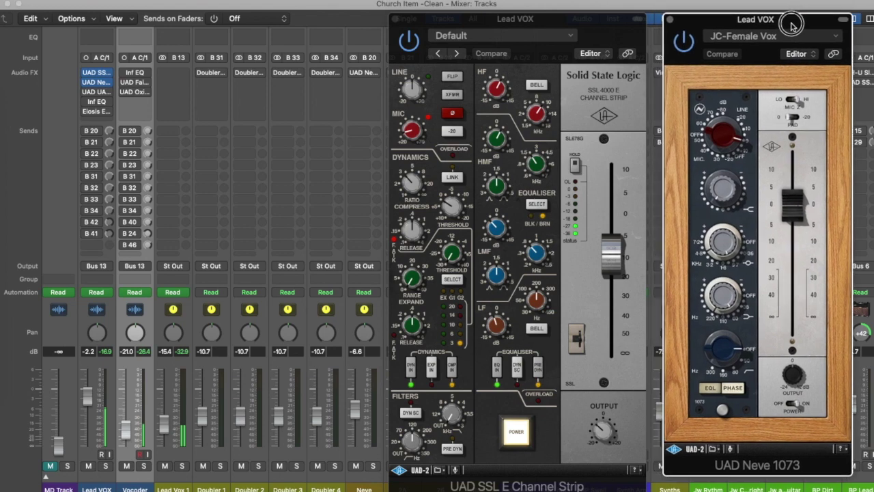
click(97, 92)
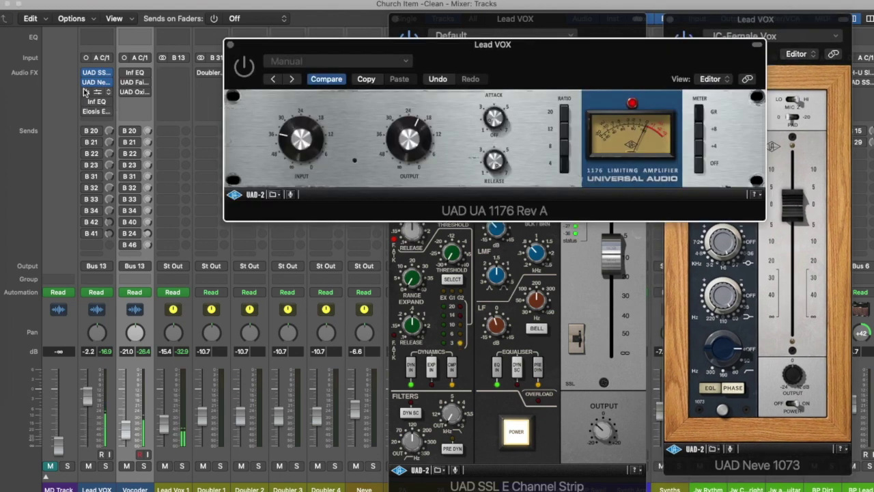
click(85, 91)
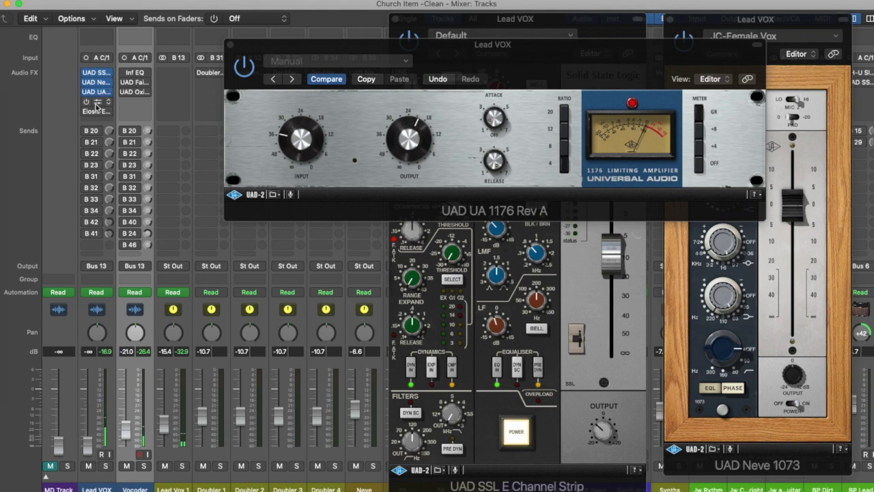
Open Infinity EQ on Lead VOX, centre its window and compare the vocal with the EQ bypassed and active
click(97, 102)
drag(296, 23, 546, 26)
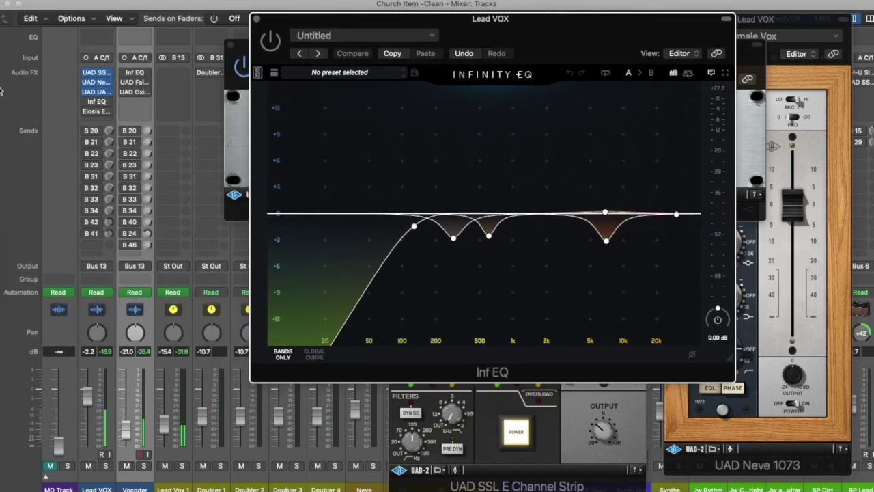
click(86, 103)
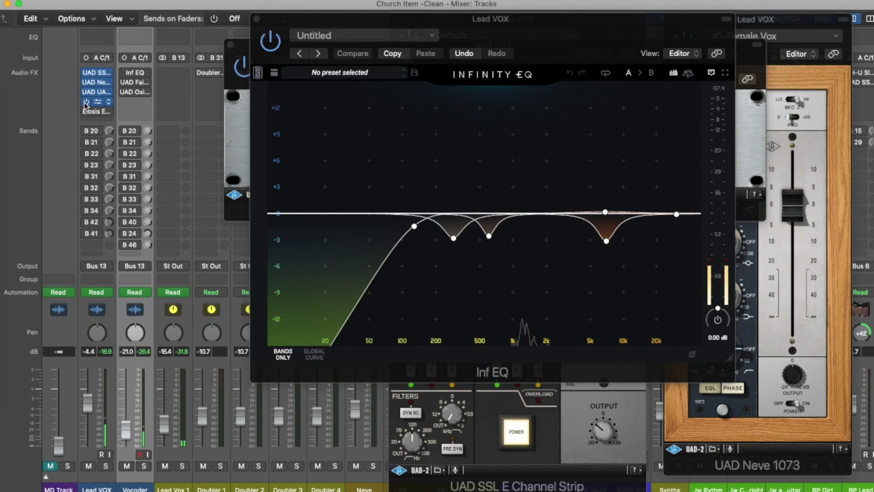
click(86, 102)
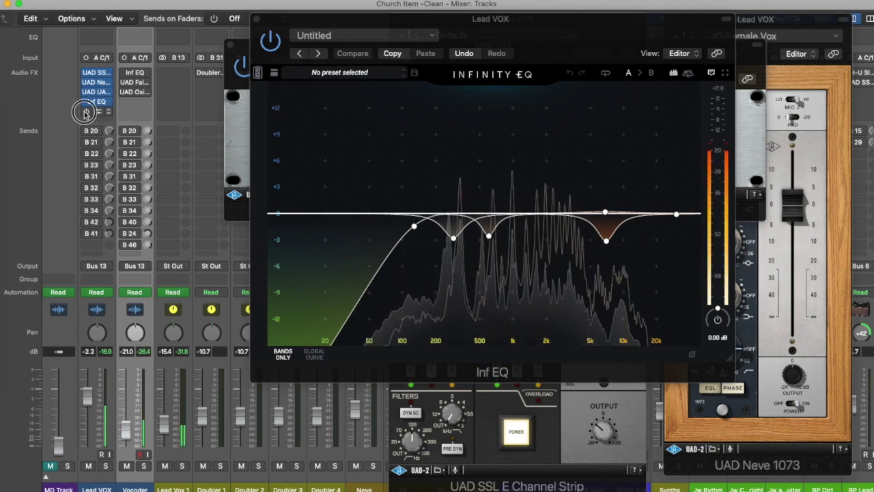
Inspect the Eiosis E2Deesser on Lead VOX, and close its window and the Infinity EQ window
click(97, 114)
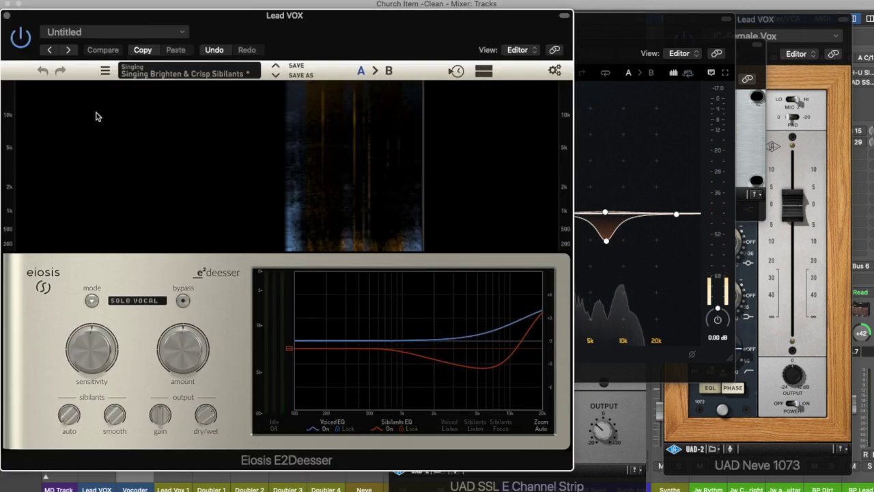
click(7, 15)
click(258, 22)
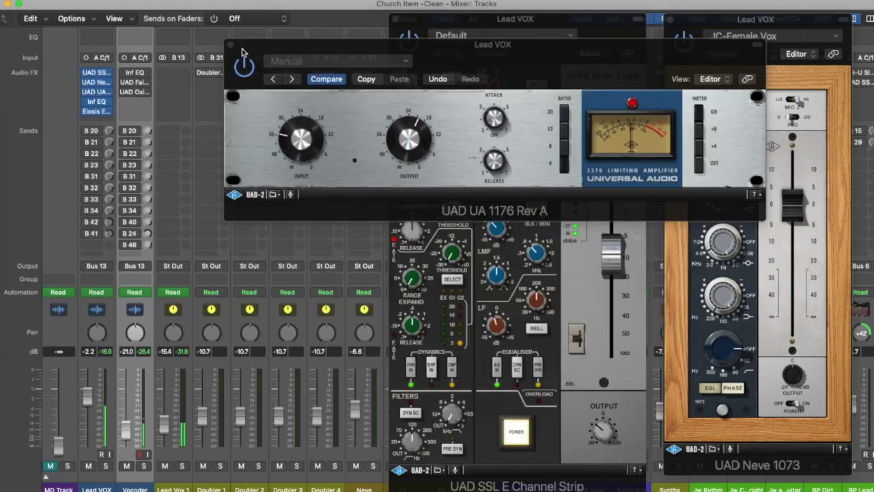
Close Lead VOX's UAD UA 1176 Rev A, SSL E Channel Strip and Neve 1073 windows to expose the mixer
click(230, 45)
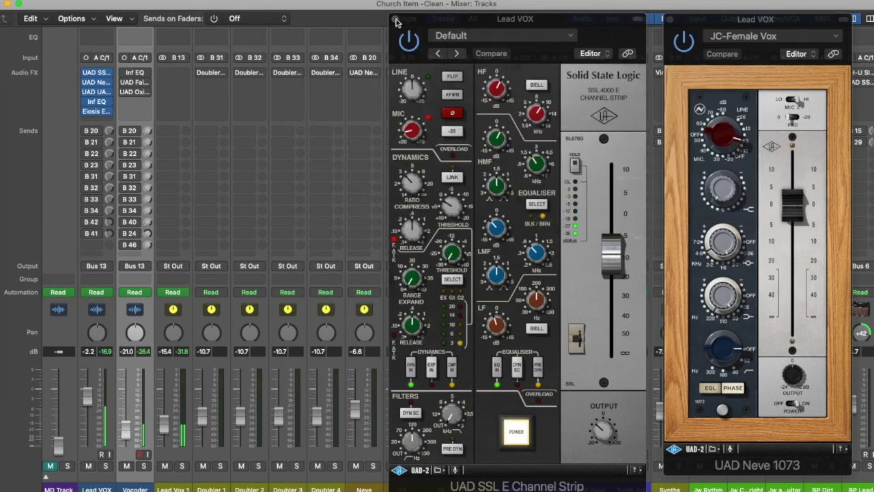
click(396, 21)
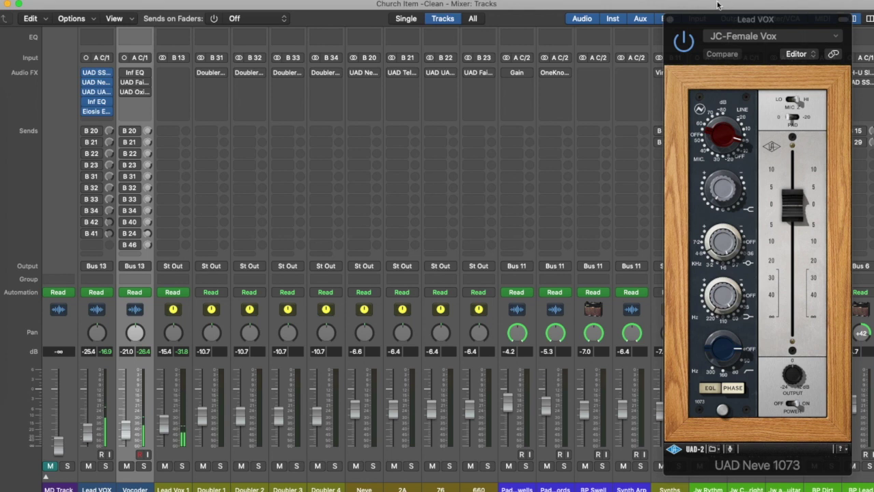
click(670, 19)
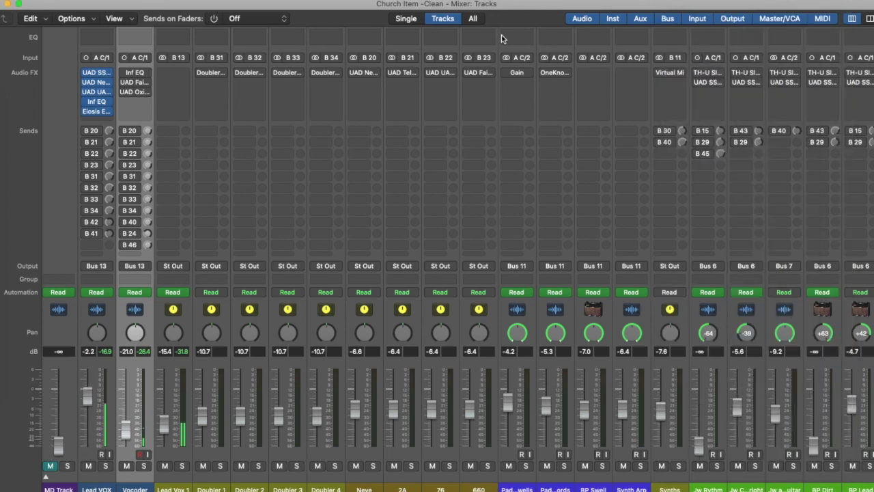
Activate Lead VOX's sends to buses 20–23 and 31, and enable the plug-ins on the Neve, 2A, 76 and 660 channels
click(86, 142)
click(86, 153)
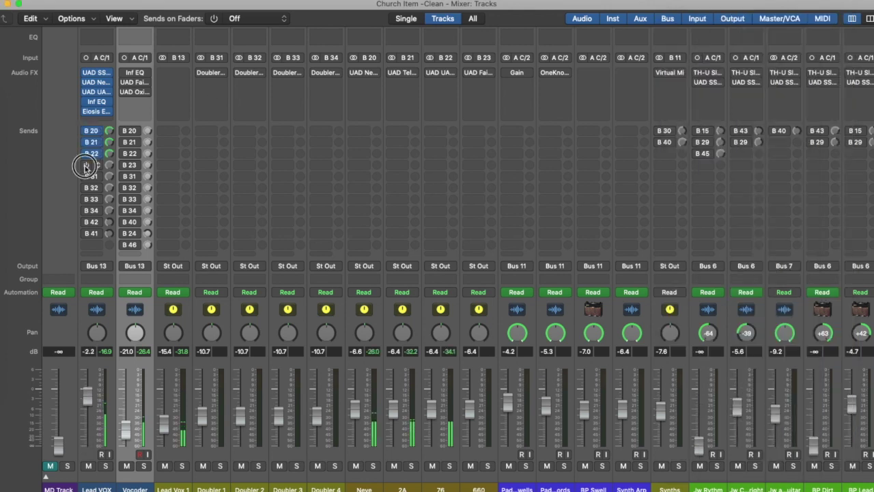
click(87, 176)
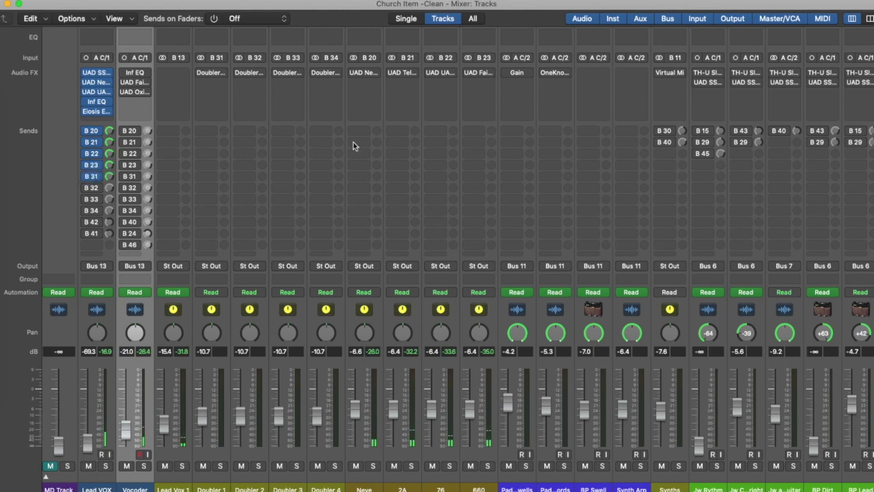
click(354, 73)
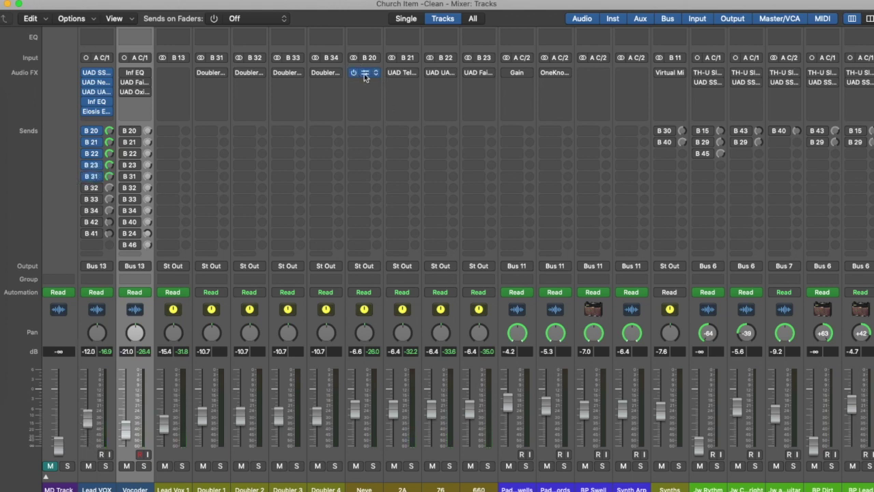
click(392, 73)
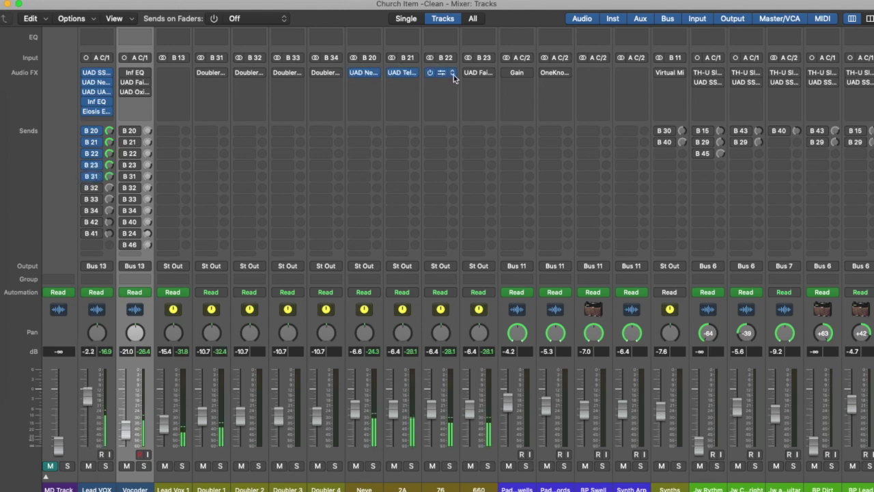
Open the UAD Neve 33609 on the Neve channel, centre its window, nudge the Compress 1 threshold and close it
click(369, 75)
drag(543, 97, 578, 114)
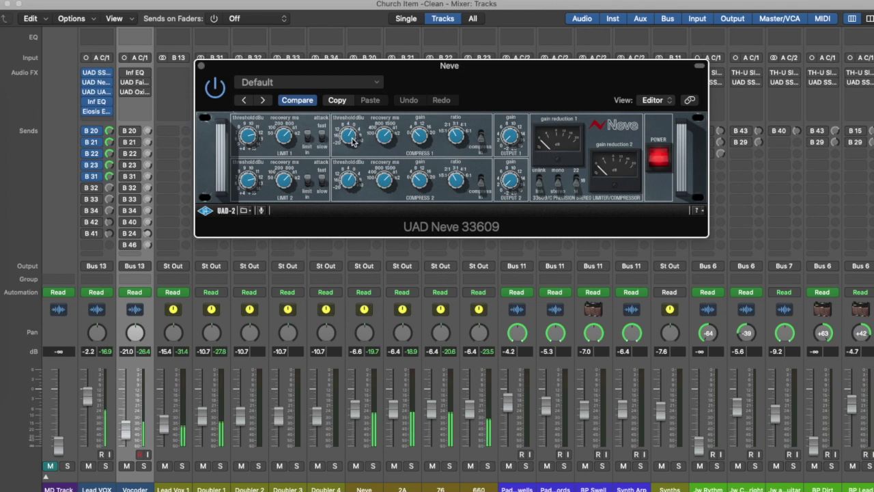
drag(351, 139, 353, 135)
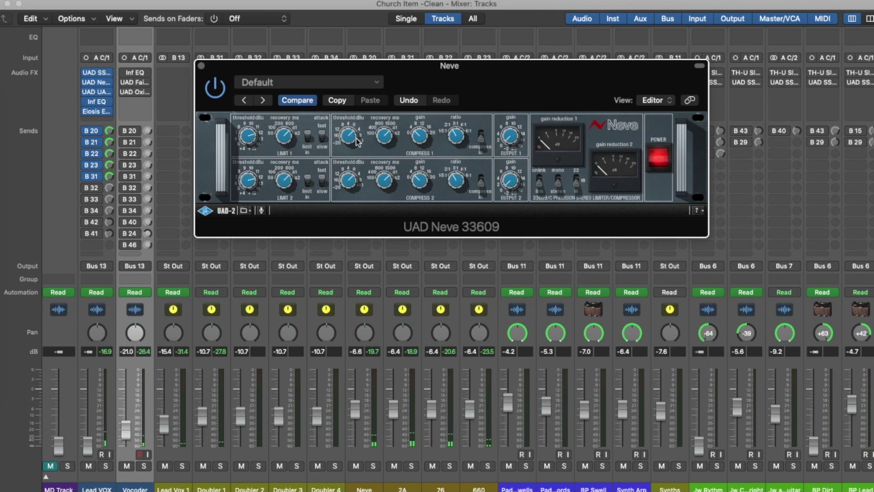
mouse_move(352, 136)
mouse_down()
mouse_move(351, 154)
mouse_move(350, 136)
mouse_up()
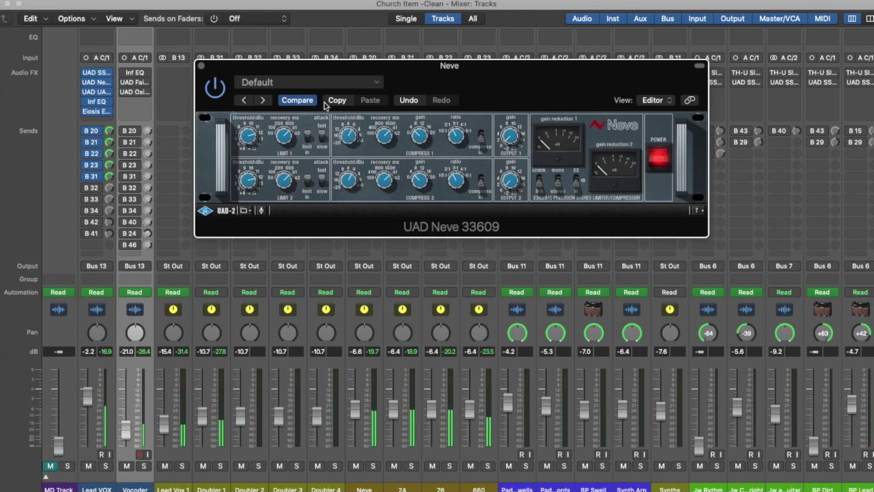
click(200, 68)
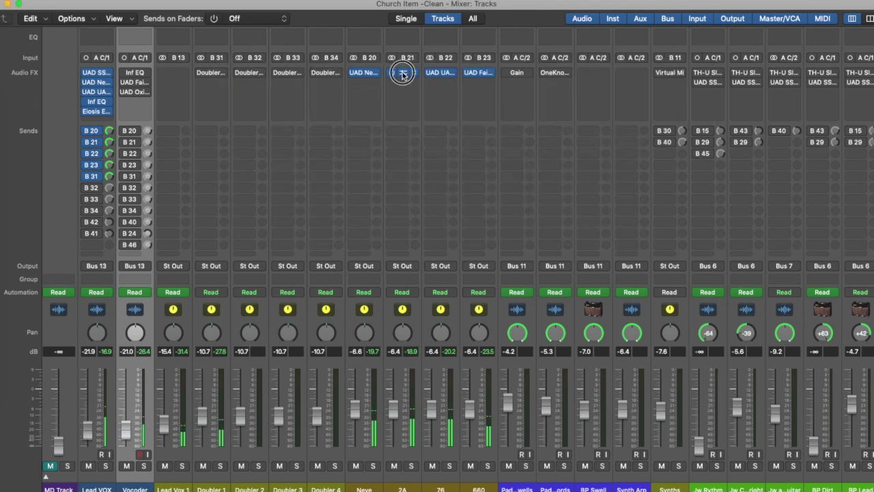
Inspect the Teletronix LA-2A Gray on 2A, the 1176 Rev A on 76 and the UAD plug-in on 660, closing each window
click(403, 72)
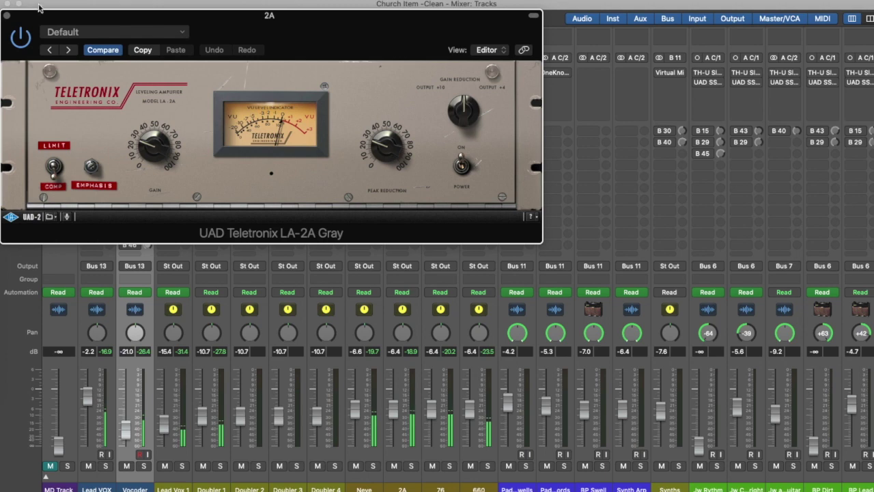
click(8, 16)
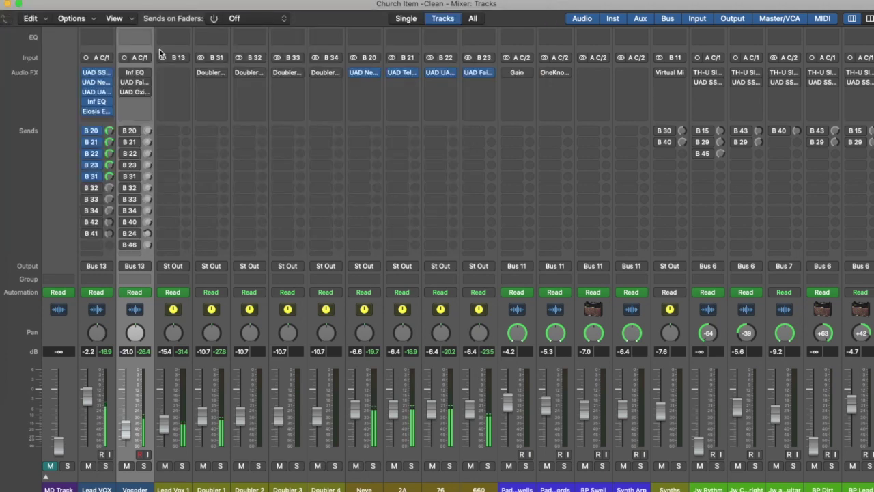
click(440, 73)
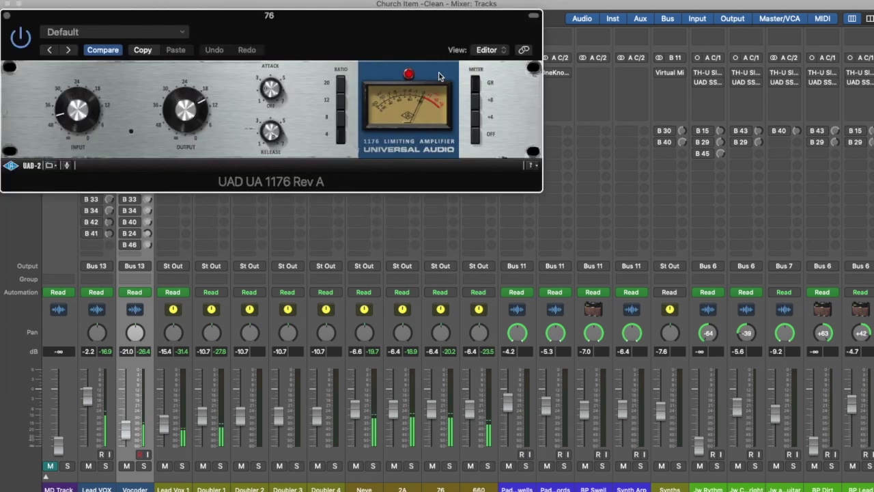
click(8, 16)
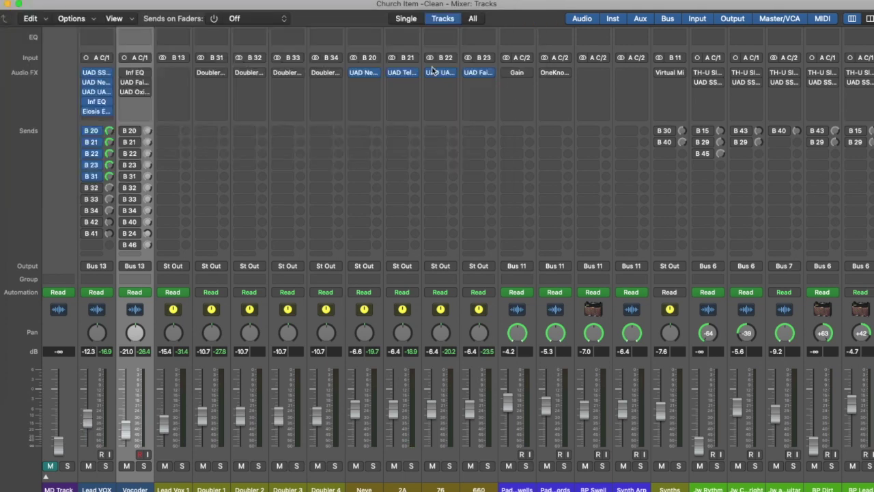
click(479, 73)
click(7, 15)
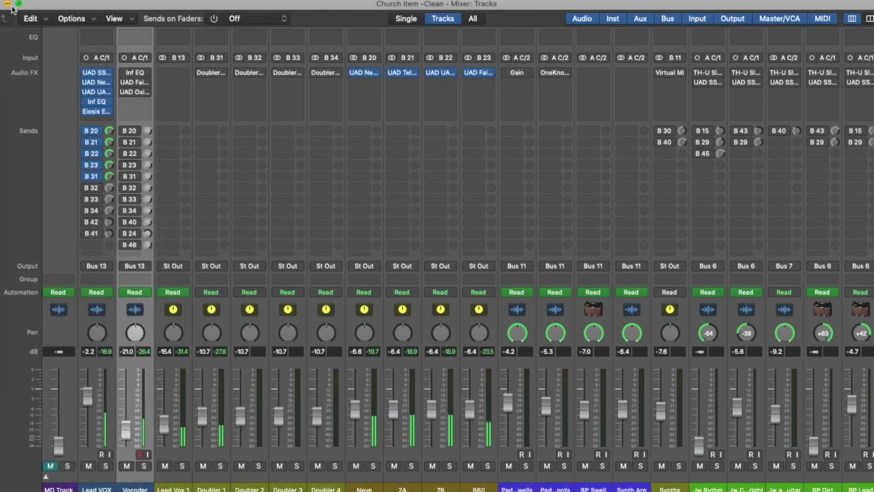
Activate Lead VOX's sends to buses 32, 33 and 34, and enable the Doubler plug-ins on the Doubler 1–4 channels
click(85, 187)
click(85, 199)
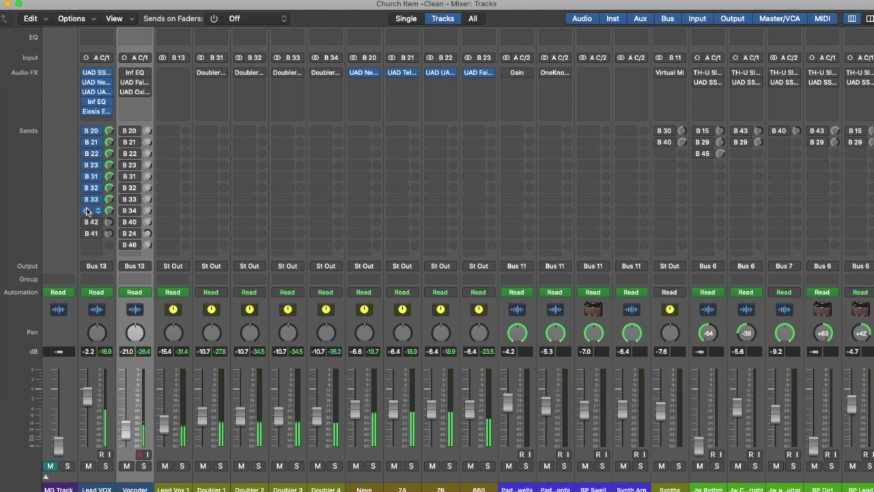
click(201, 72)
click(238, 72)
click(277, 73)
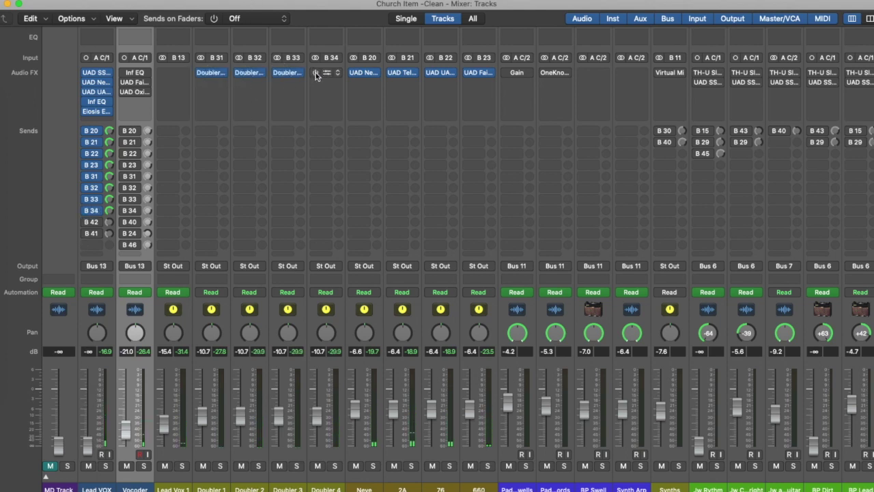
Open the Doubler2 plug-in on Doubler 1, move its window clear of the vocal channels and close it
click(215, 75)
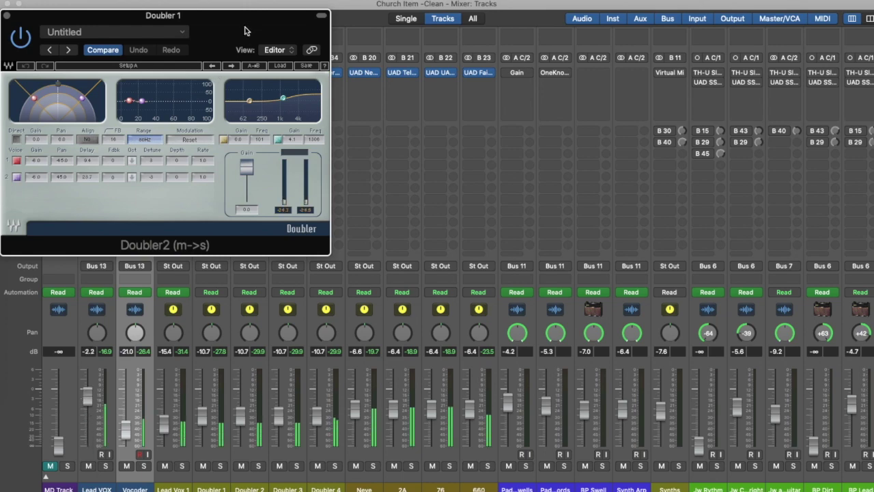
drag(249, 27, 601, 70)
click(367, 51)
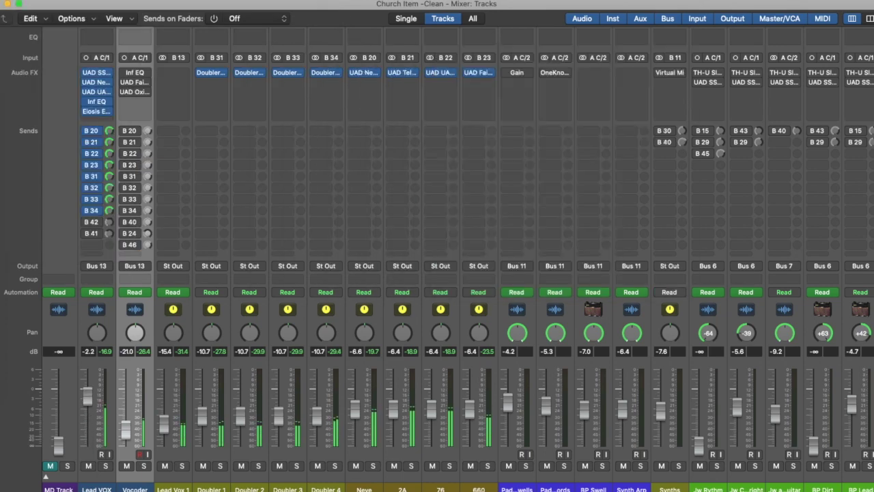
Solo Lead Vox 1 and Doubler 1–4, and raise the Lead Vox 1 fader to -13.0 dB
drag(182, 466, 334, 466)
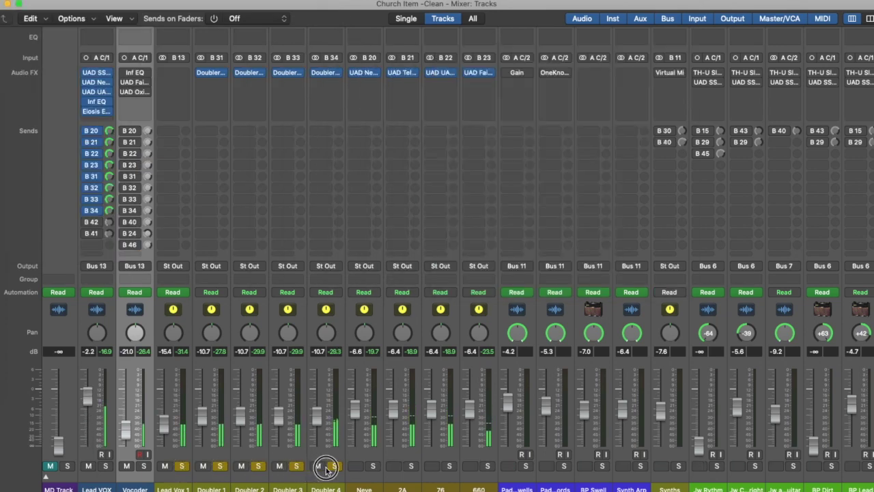
click(171, 427)
mouse_move(168, 429)
mouse_down()
mouse_move(166, 411)
mouse_move(164, 419)
mouse_up()
Select the Doubler 1–4 channels and raise their faders together to about -7.7 dB
click(207, 478)
drag(275, 481, 325, 481)
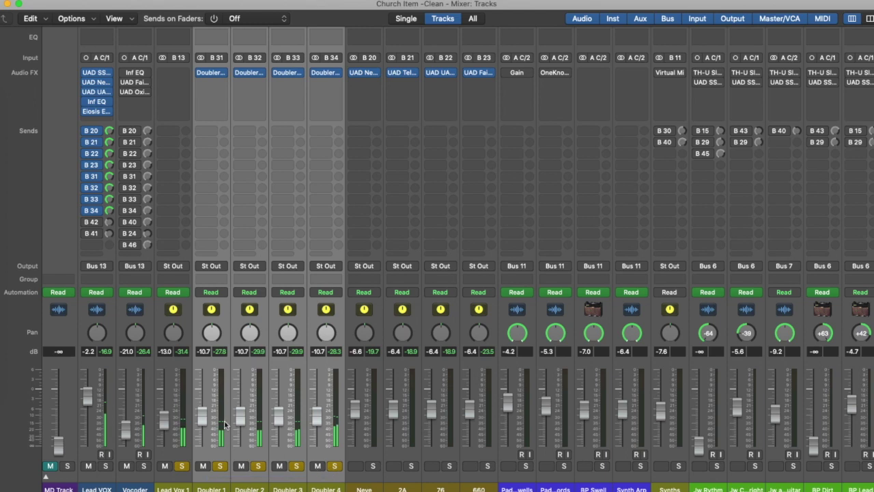
drag(203, 416, 203, 409)
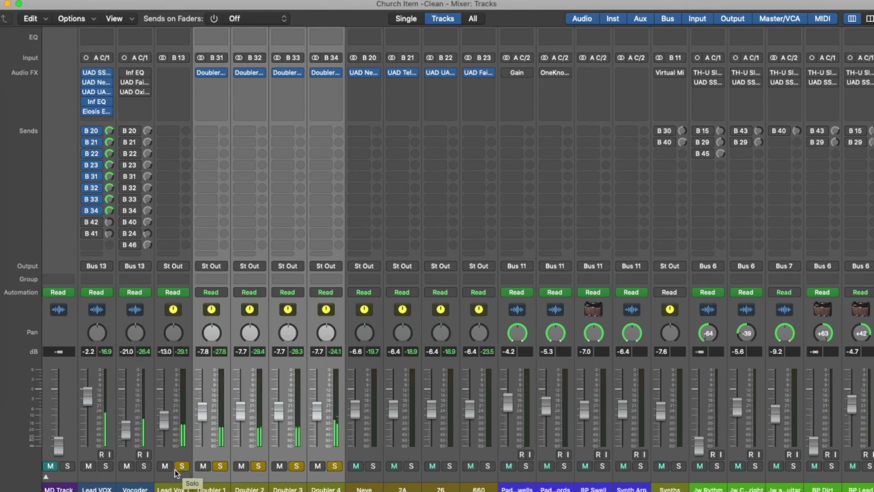
Select Lead Vox 1, clear its solo, mute it and pull its fader all the way down
click(171, 476)
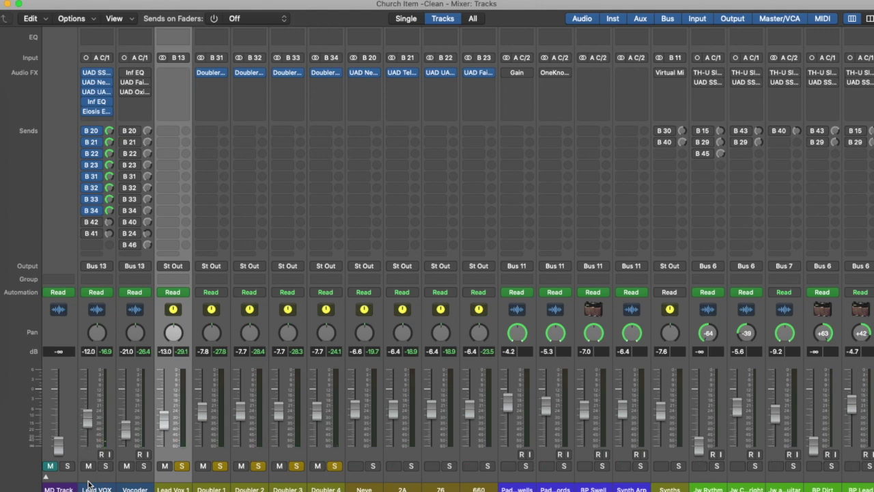
click(183, 467)
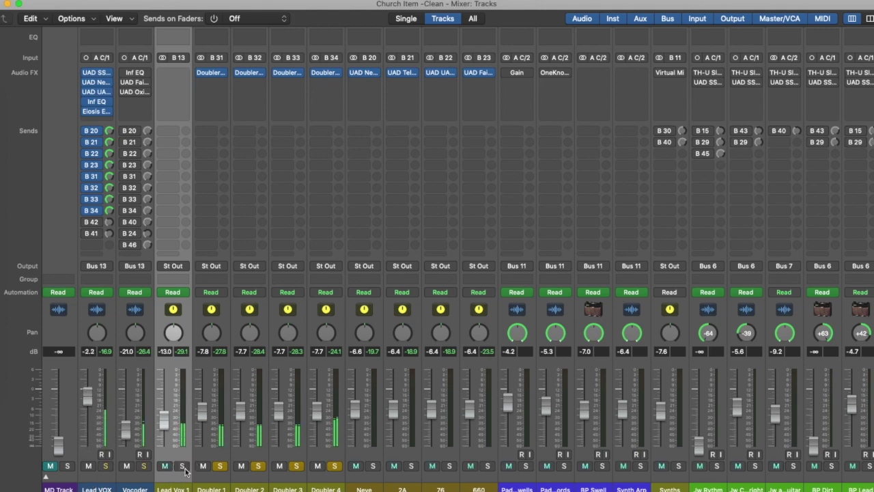
drag(163, 415, 164, 421)
Solo the Neve, 2A, 76 and 660 channels, add Lead VOX for comparison, and clear all solos
drag(378, 467, 492, 467)
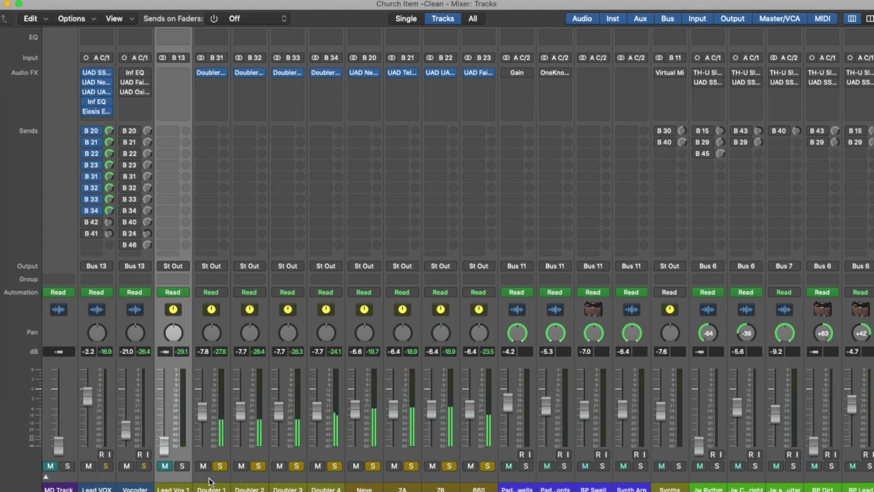
click(106, 467)
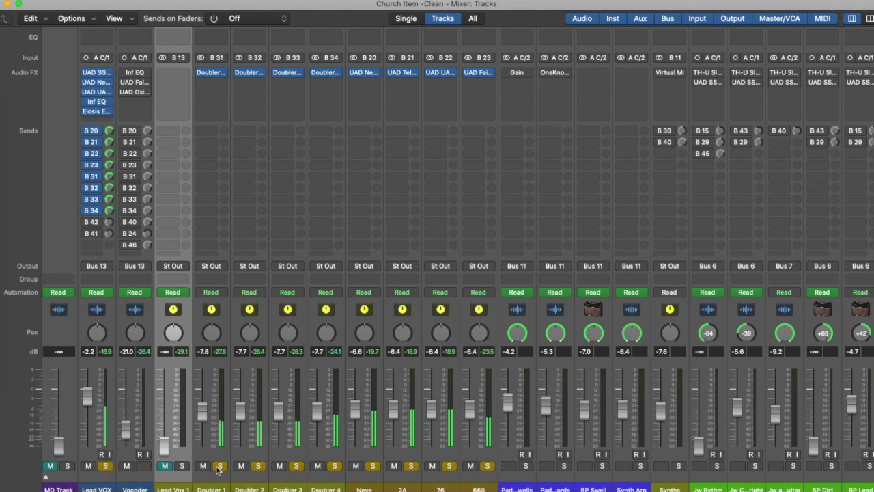
click(219, 467)
click(106, 467)
Activate Lead VOX's send to bus 42, and open and enable the UAD EMT 140 plate reverb on the VOX VERB channel
mouse_move(94, 236)
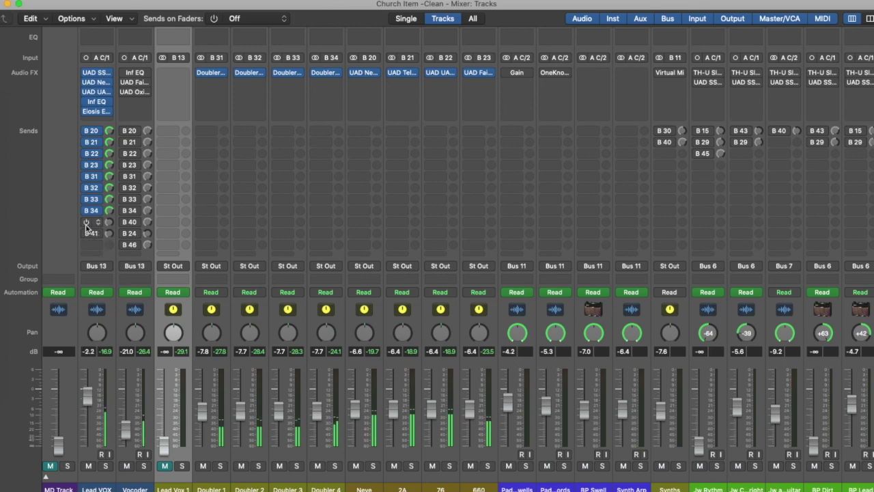
click(101, 480)
mouse_move(139, 243)
scroll(702, 375, right, 15)
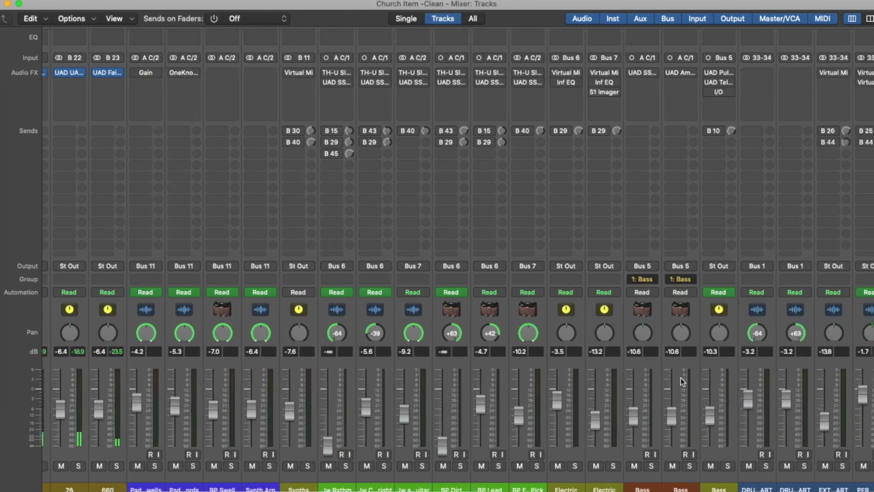
scroll(649, 379, right, 5)
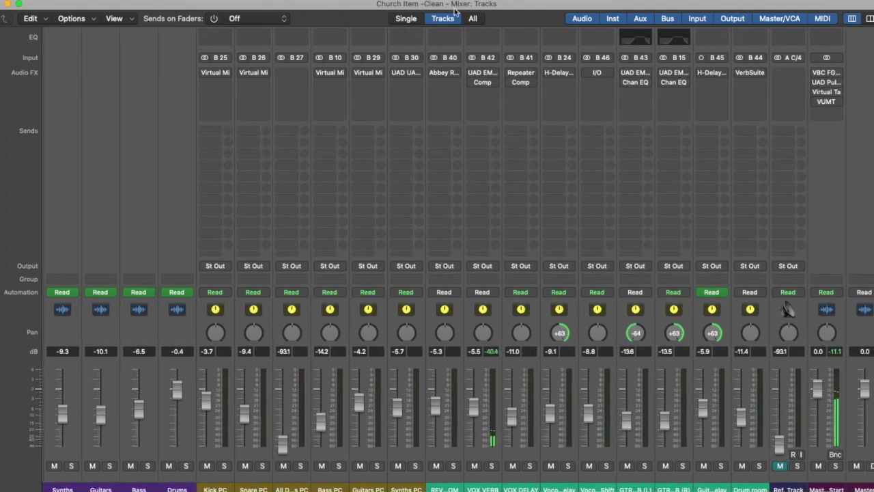
click(485, 73)
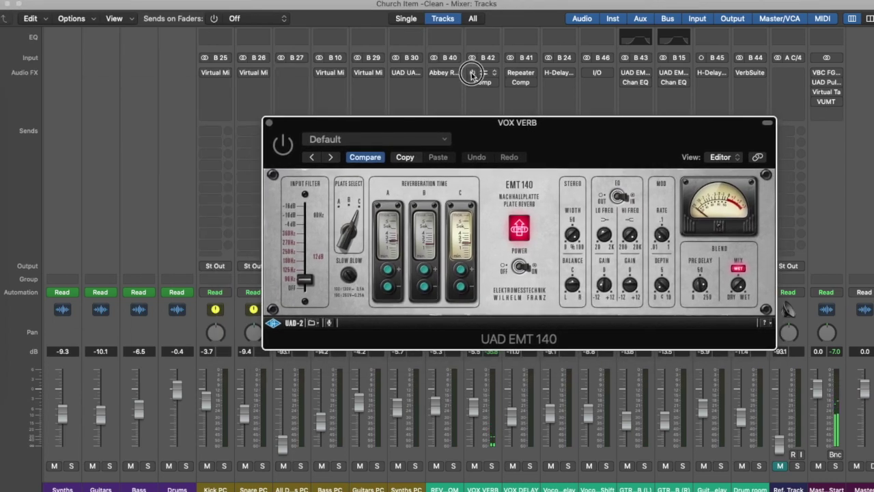
drag(546, 141, 519, 144)
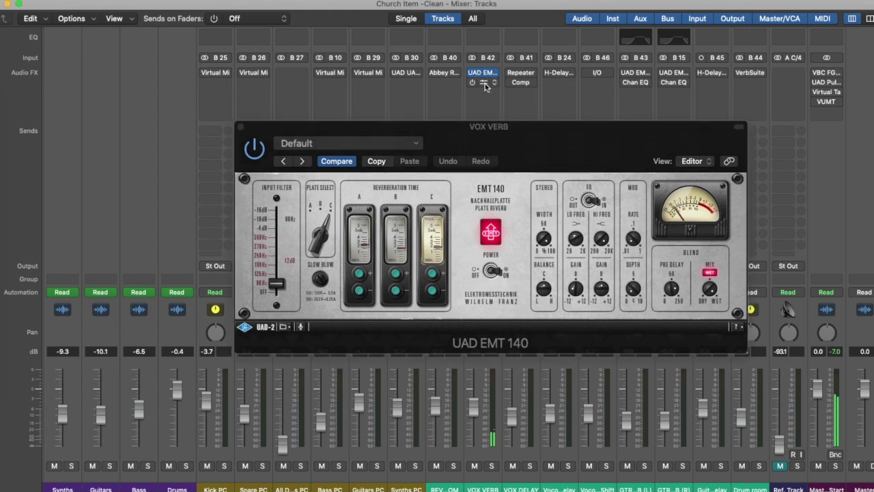
Open and enable the Compressor on VOX VERB, and arrange its window below the EMT 140 window
click(485, 83)
drag(406, 17, 755, 242)
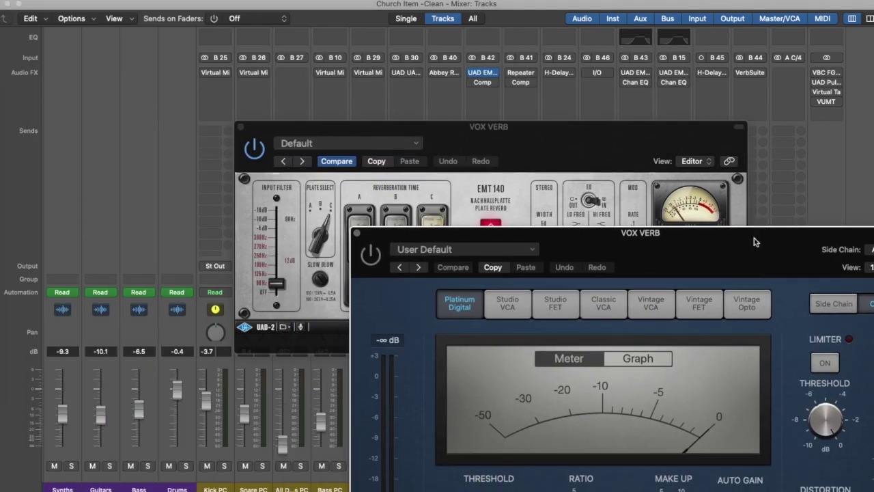
drag(530, 137, 317, 49)
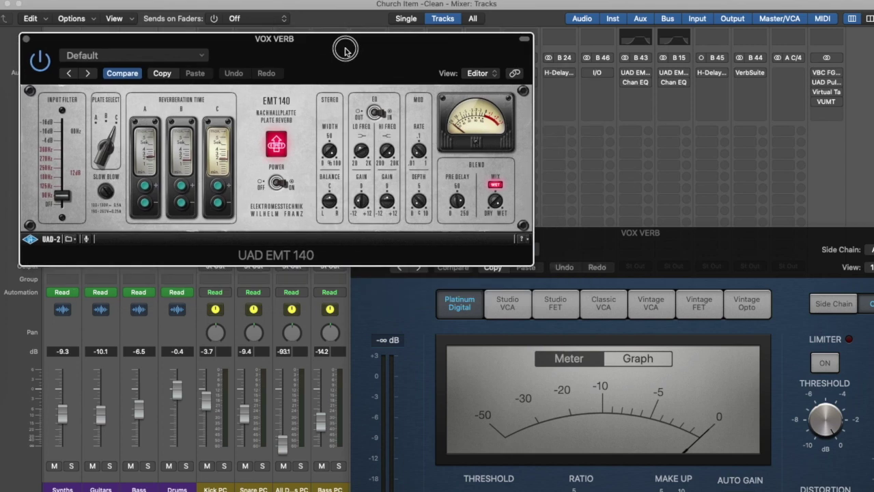
drag(722, 252, 405, 234)
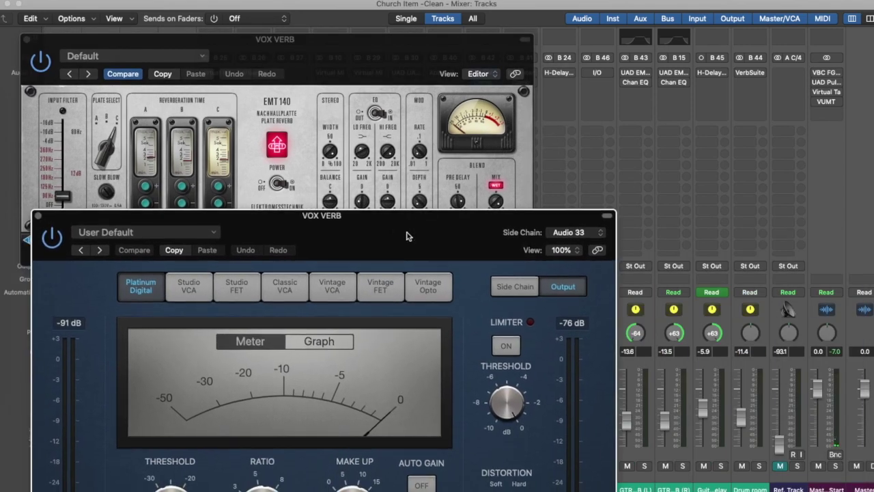
Inspect the side-chain source options of VOX VERB's Compressor, and close the Compressor and EMT 140 windows
click(601, 234)
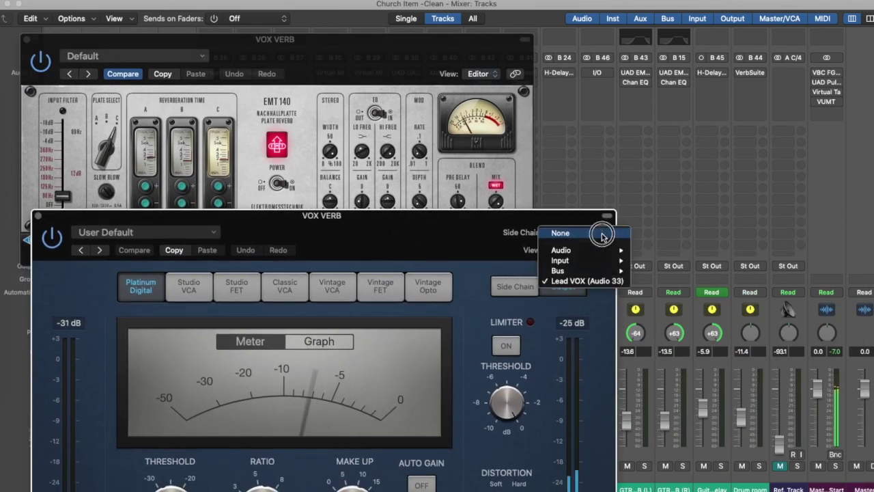
click(445, 224)
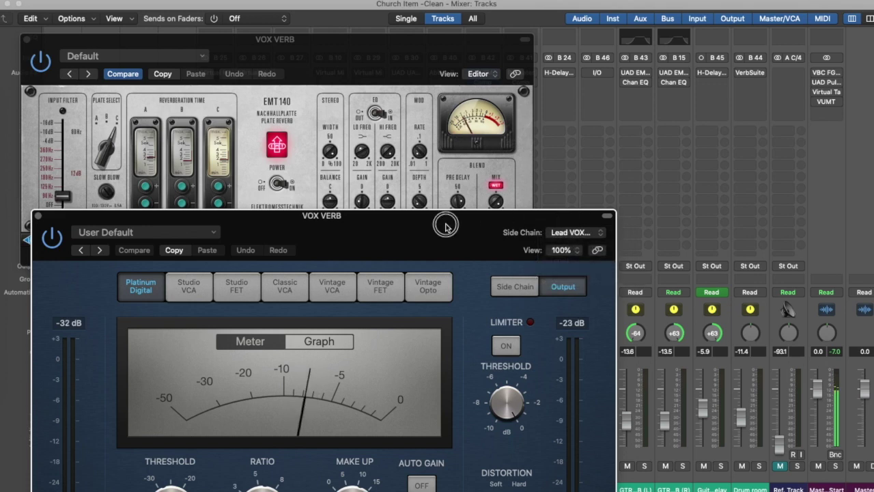
drag(445, 224, 687, 55)
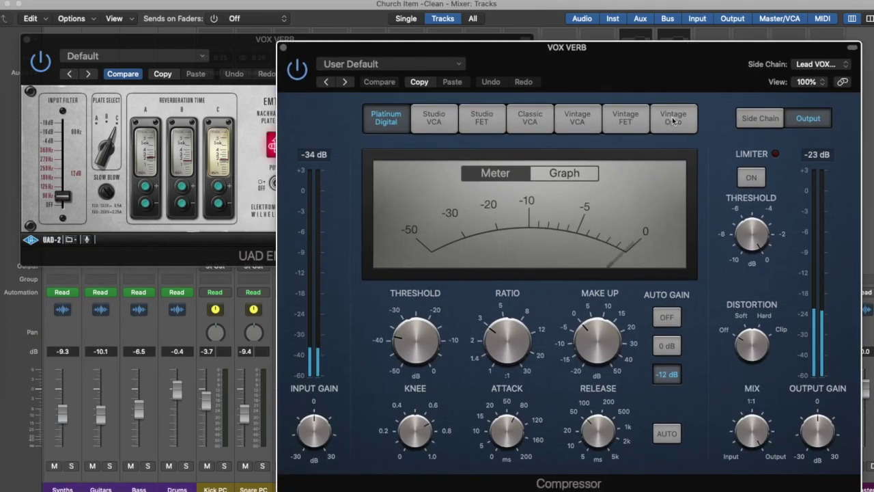
click(283, 47)
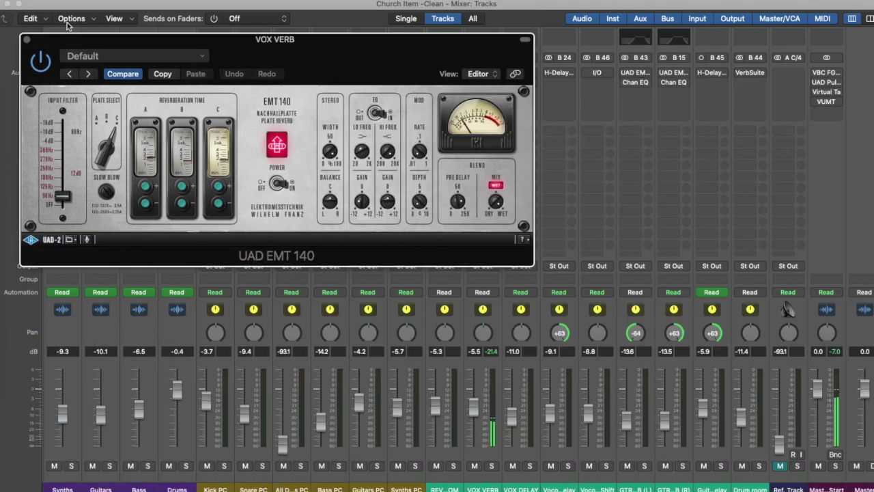
click(26, 40)
Enable and open Repeater on the VOX DELAY channel, open its Compressor, and arrange the two plug-in windows side by side
click(518, 77)
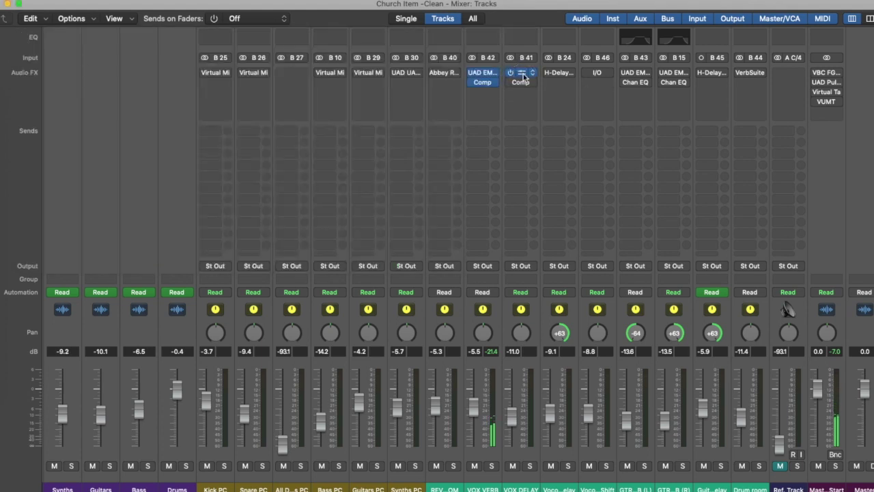
click(524, 77)
drag(470, 29, 821, 123)
click(517, 82)
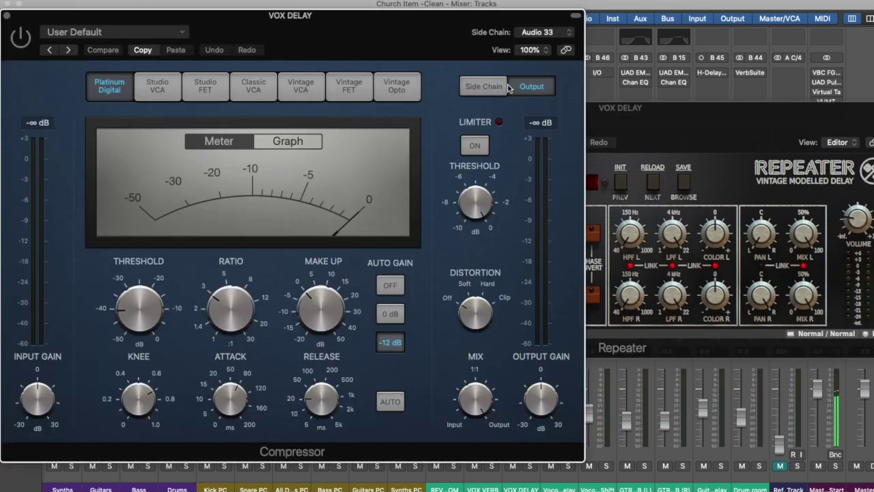
drag(488, 40, 409, 35)
drag(719, 122, 806, 57)
Activate Lead VOX's send to bus 41, and enable the Compressor on the VOX DELAY channel
scroll(577, 454, left, 15)
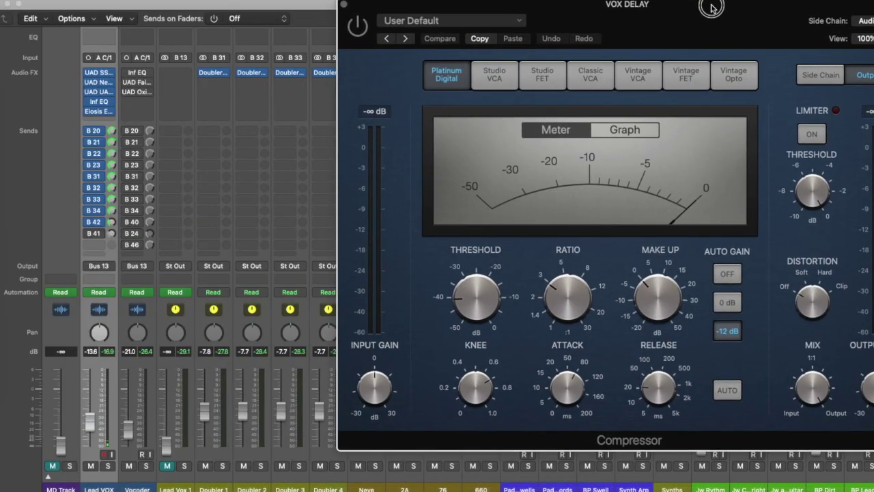
click(89, 236)
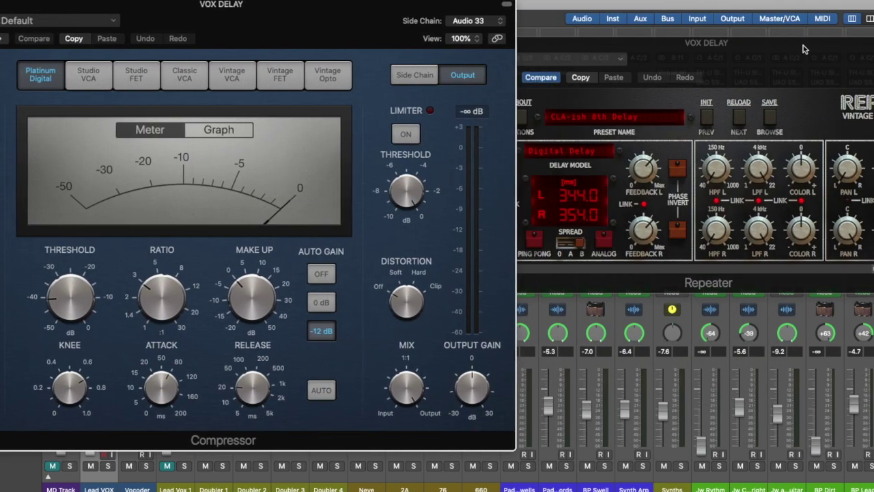
drag(803, 45, 409, 16)
scroll(853, 429, right, 10)
scroll(853, 429, right, 14)
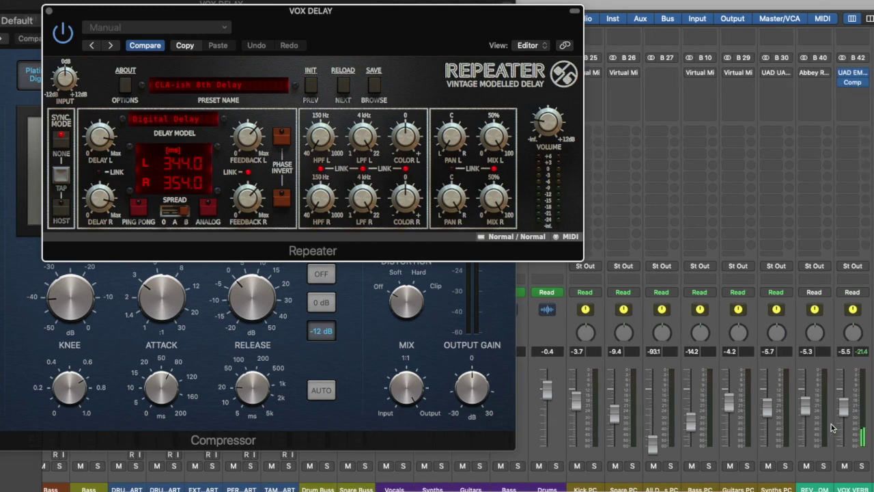
scroll(830, 426, left, 4)
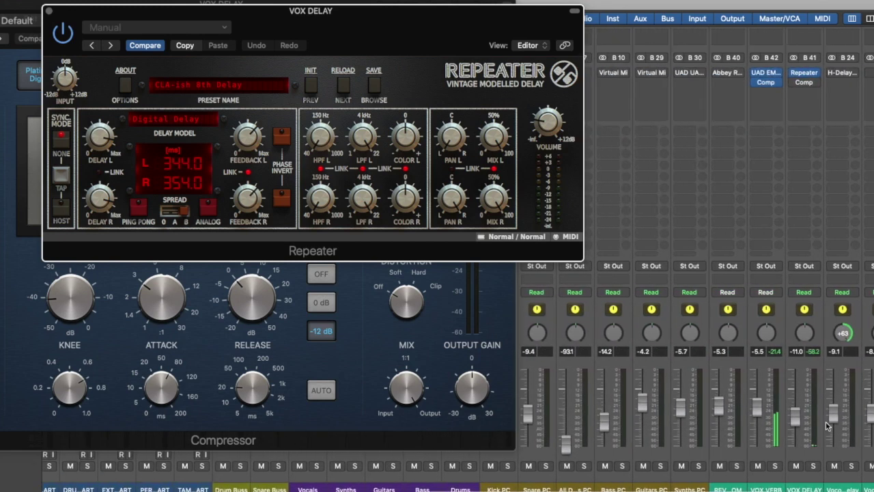
click(796, 86)
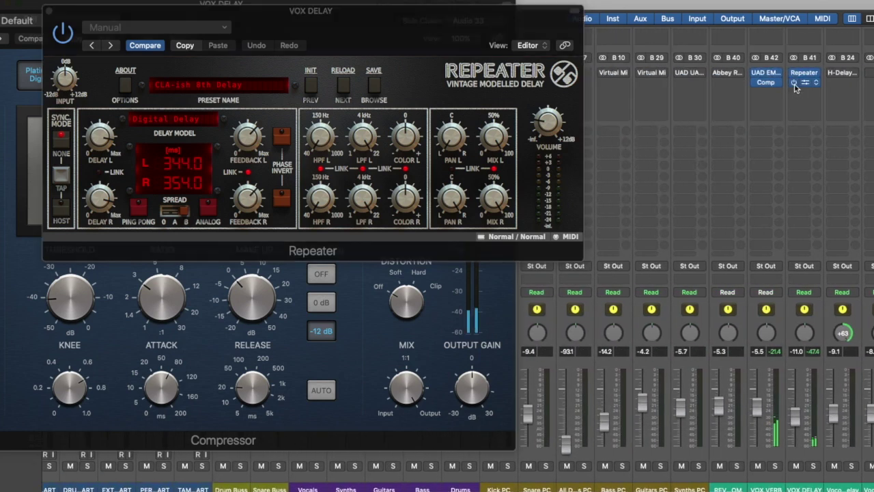
drag(342, 26, 493, 37)
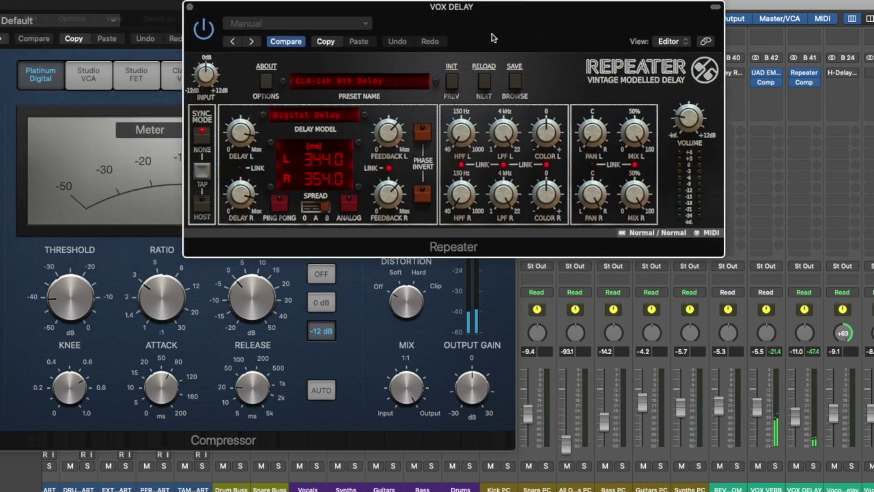
Audition the VOX DELAY channel in solo, clear the solo, and close its Repeater and Compressor windows
click(813, 467)
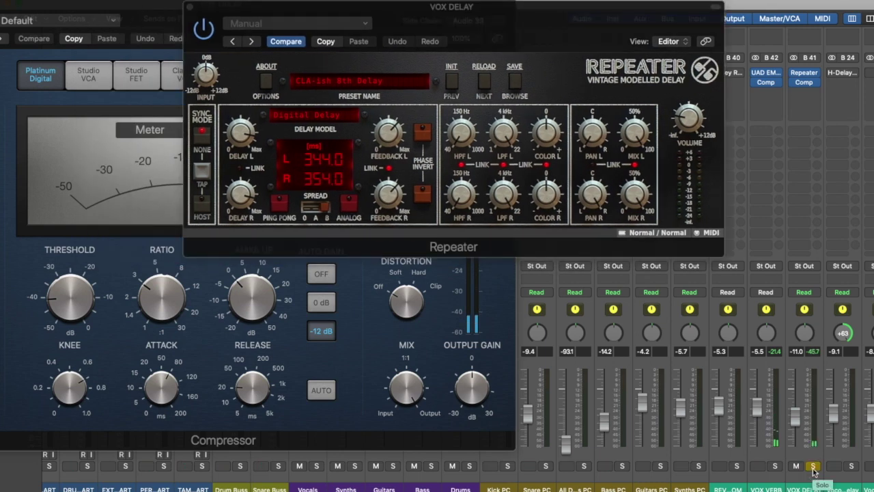
drag(511, 46, 709, 46)
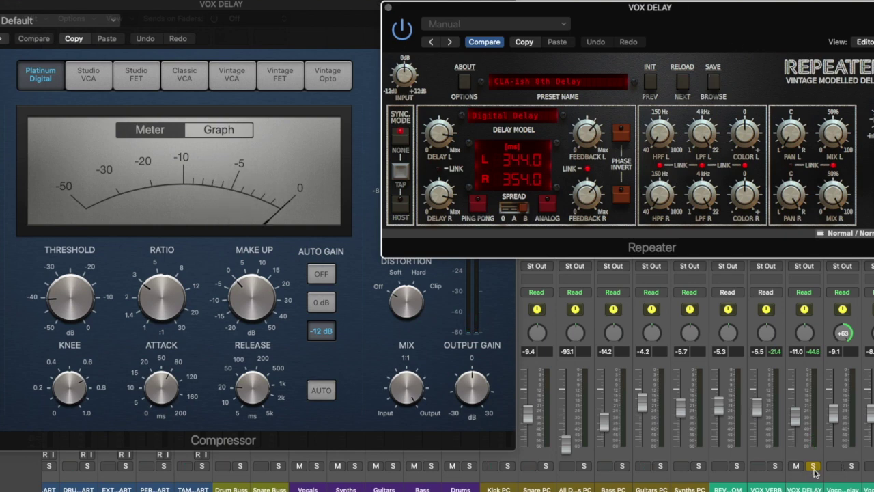
click(387, 8)
drag(373, 22, 642, 29)
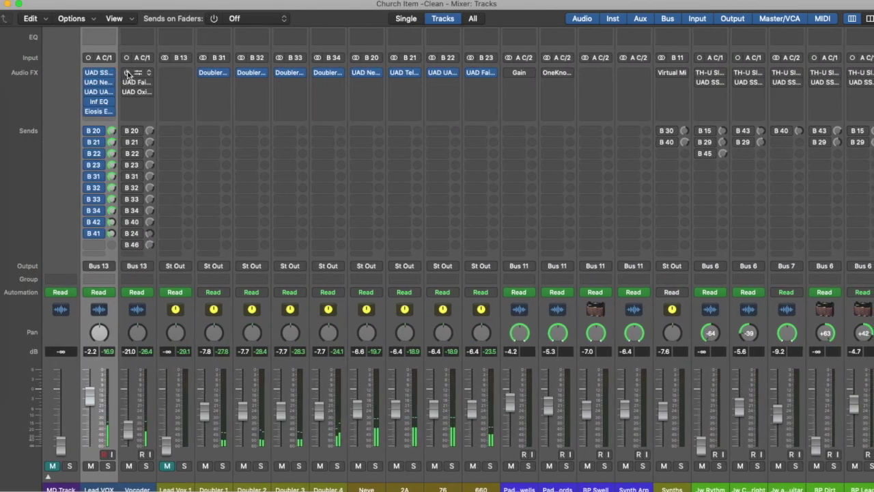
Enable the Vocoder channel's plug-ins, view its Inf EQ curve, and activate all its sends from bus 20 down to bus 46
click(139, 72)
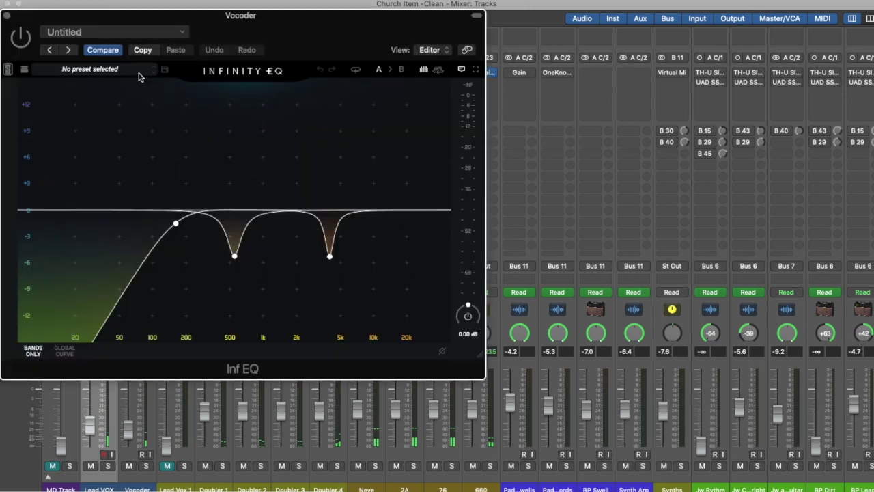
drag(324, 25, 526, 45)
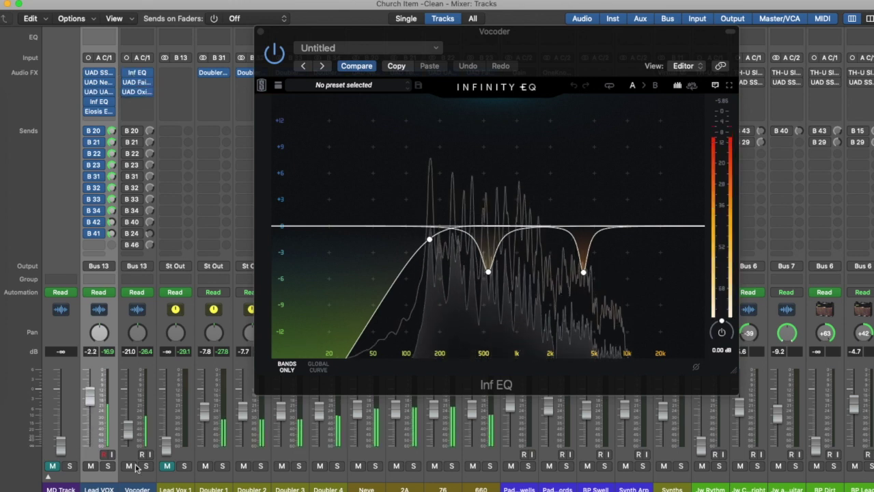
drag(128, 131, 128, 241)
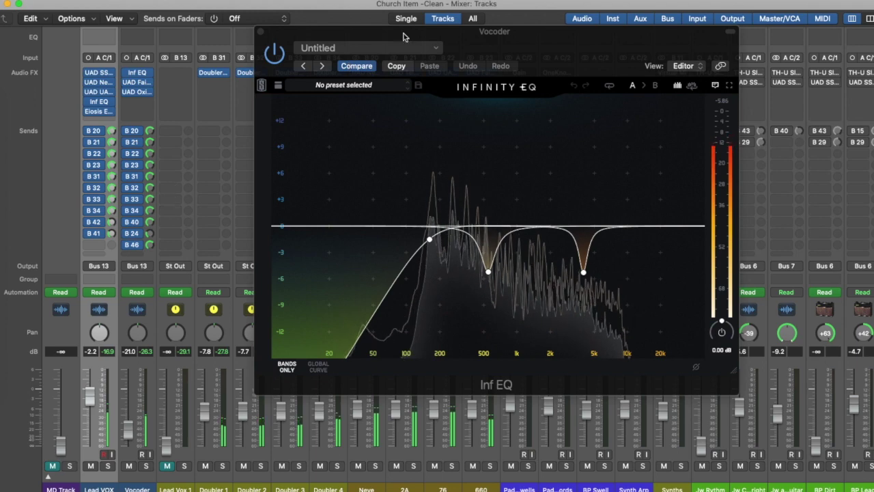
drag(341, 34, 313, 7)
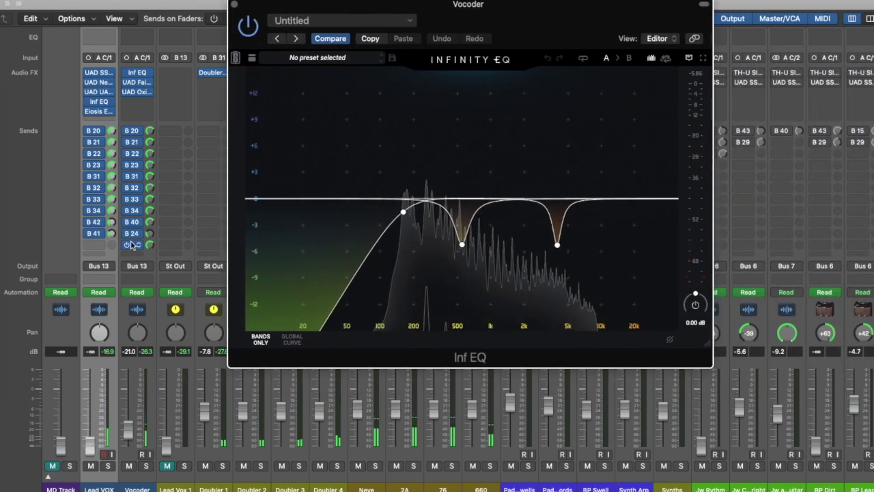
click(233, 6)
Audition the REVERB ROOM channel in solo while viewing its Abbey Road Plates settings, and clear the solo
scroll(520, 186, right, 15)
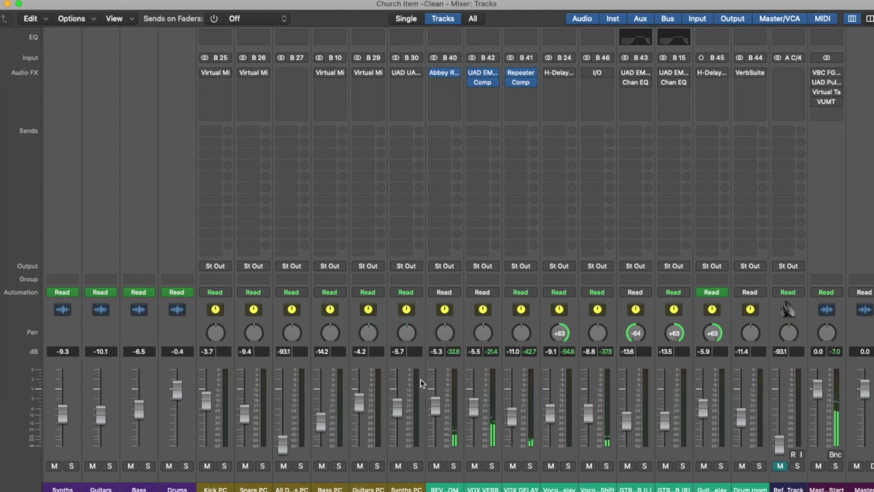
click(453, 466)
mouse_move(446, 75)
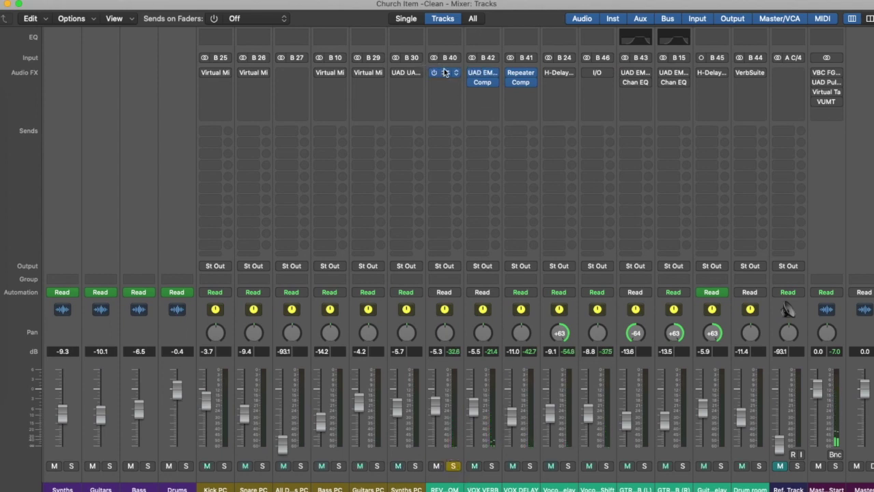
click(445, 75)
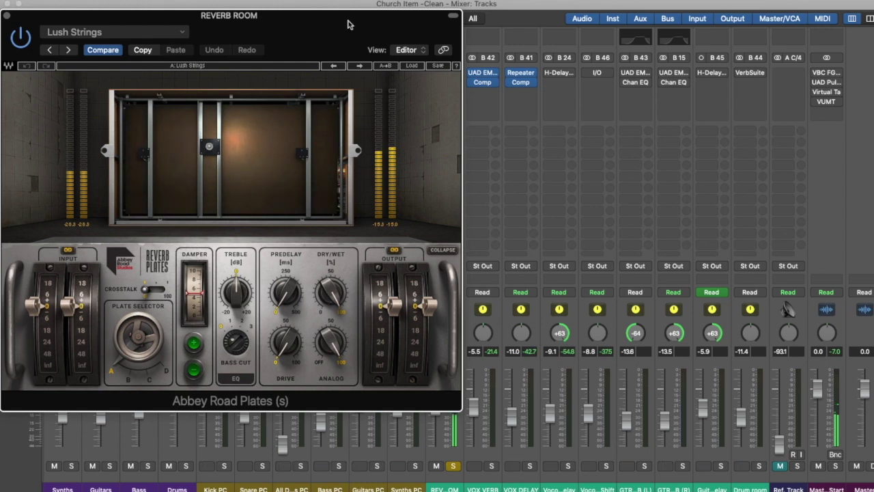
drag(348, 25, 657, 14)
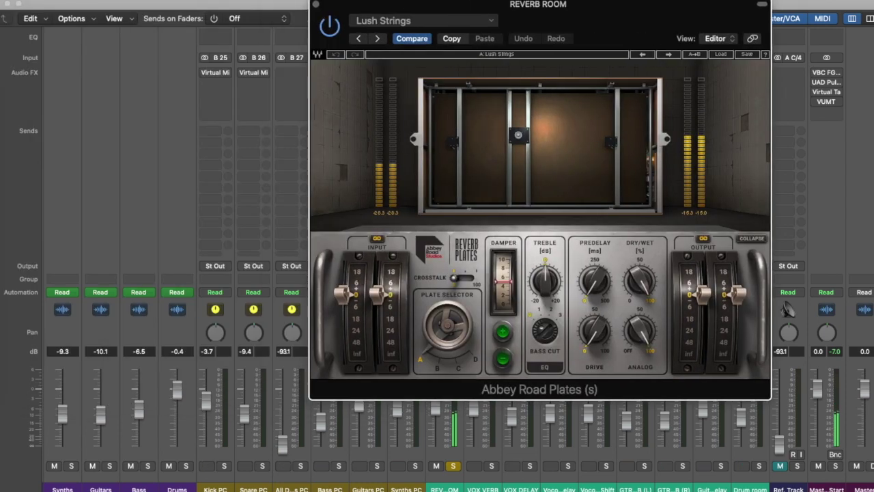
click(315, 4)
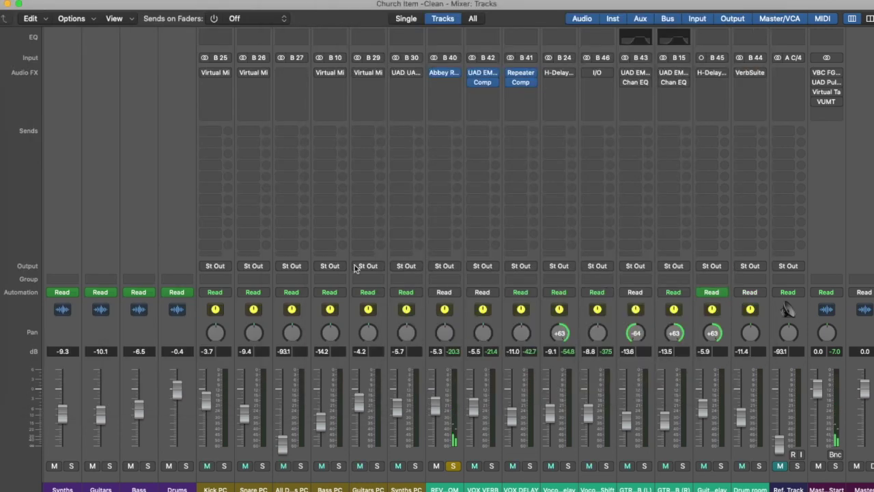
click(453, 466)
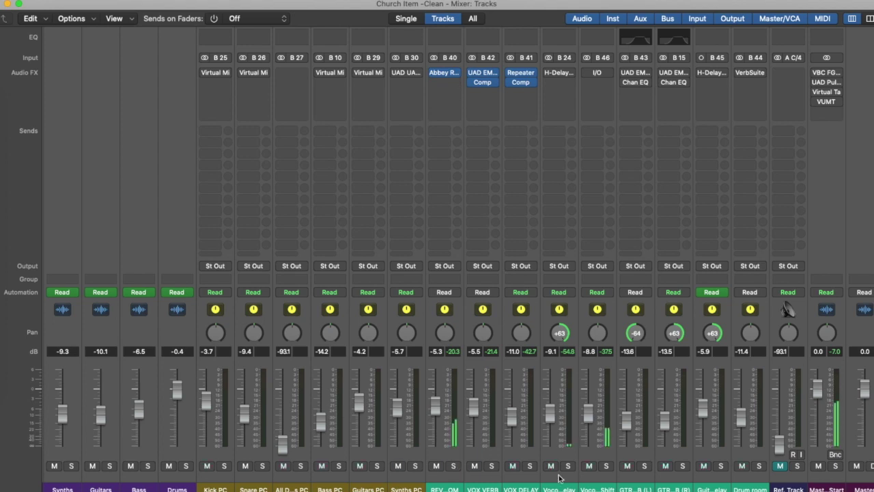
Enable H-Delay on the Vocoda Delay channel, and audition it in solo while raising the channel's fader to -7.0 dB
click(546, 77)
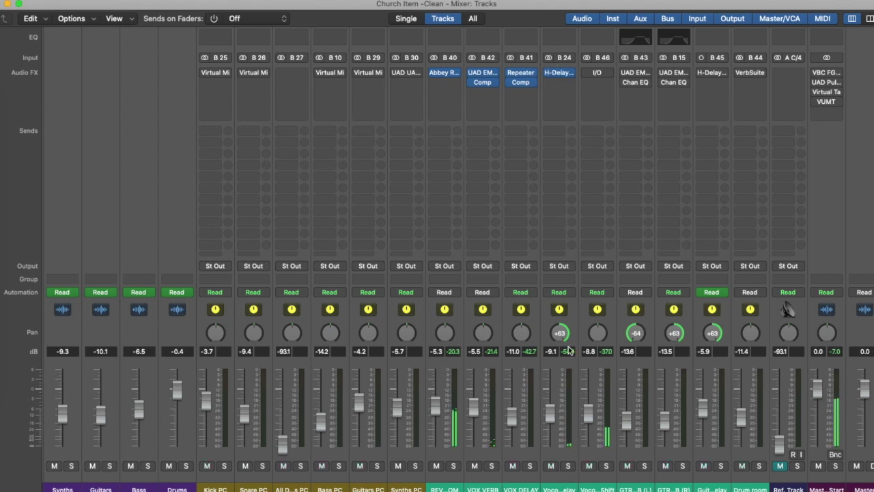
click(569, 466)
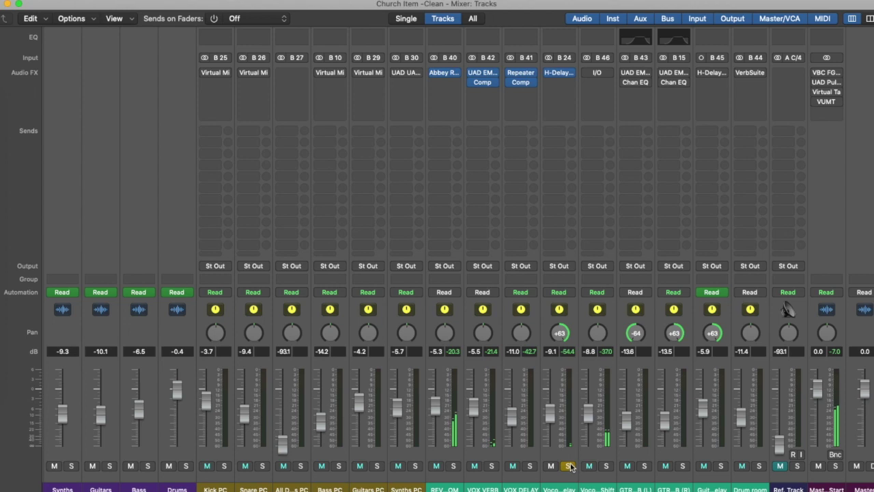
click(560, 74)
drag(345, 33, 426, 21)
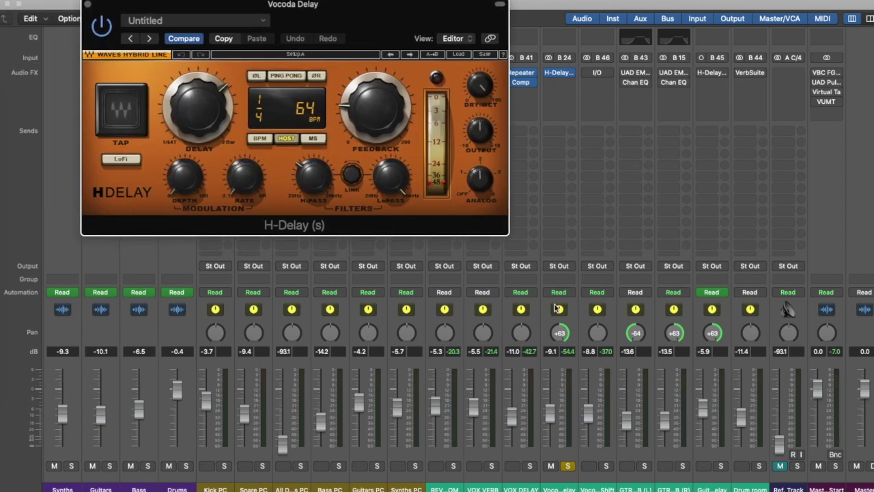
drag(554, 415, 554, 408)
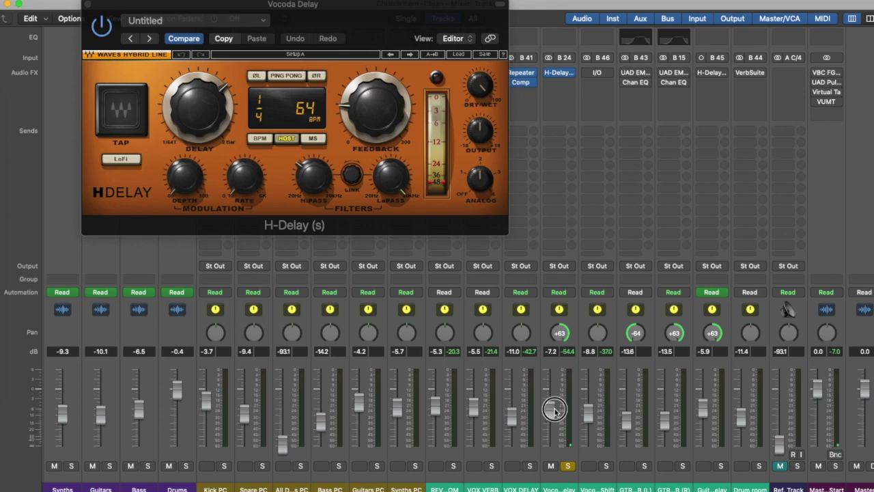
click(570, 468)
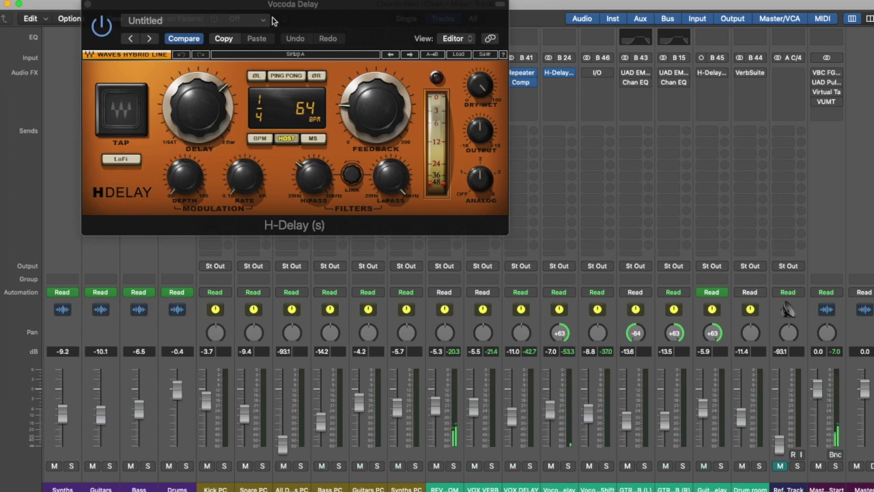
click(88, 6)
Look across the mixer's channels, and hide the mixer to return to the song's track arrangement
scroll(297, 298, left, 10)
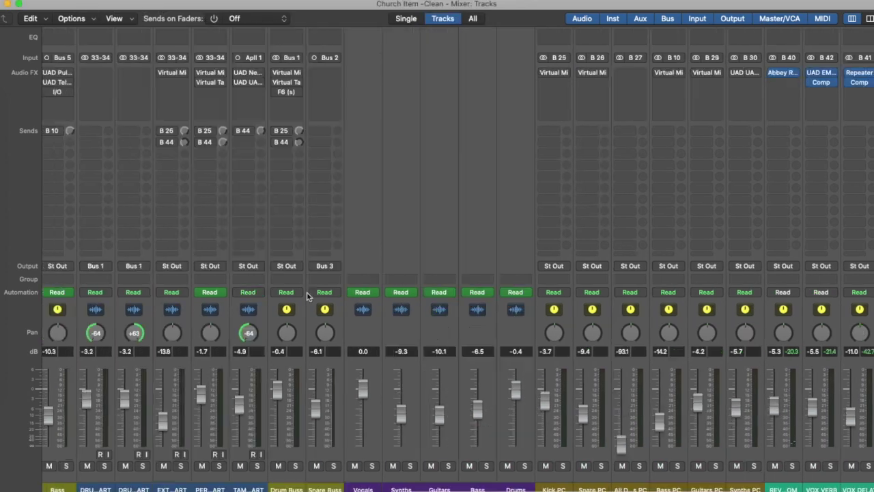
scroll(297, 294, right, 8)
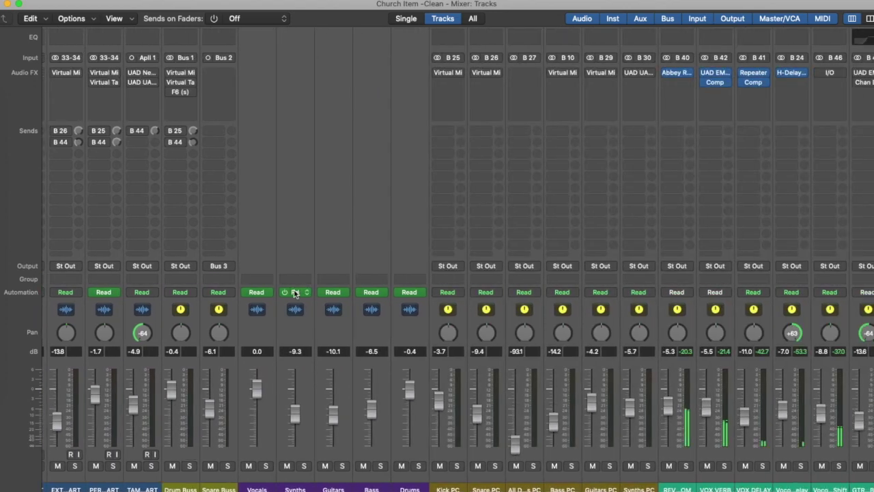
scroll(278, 284, left, 15)
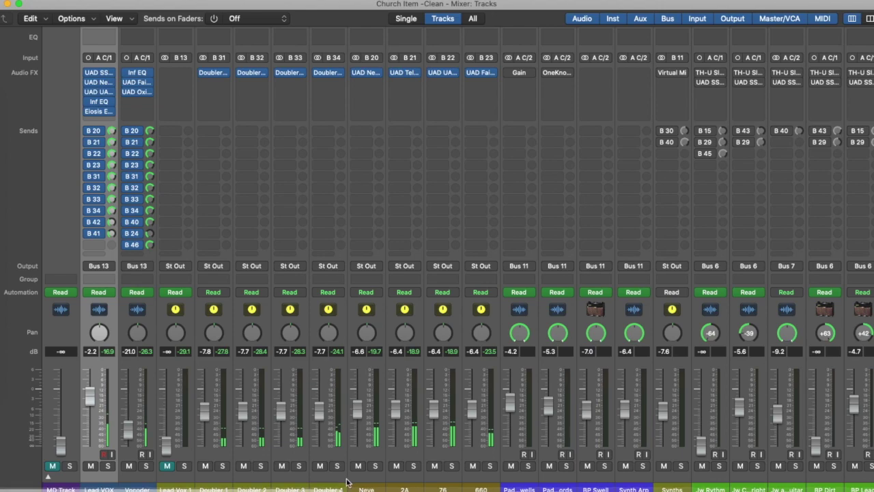
scroll(615, 462, right, 4)
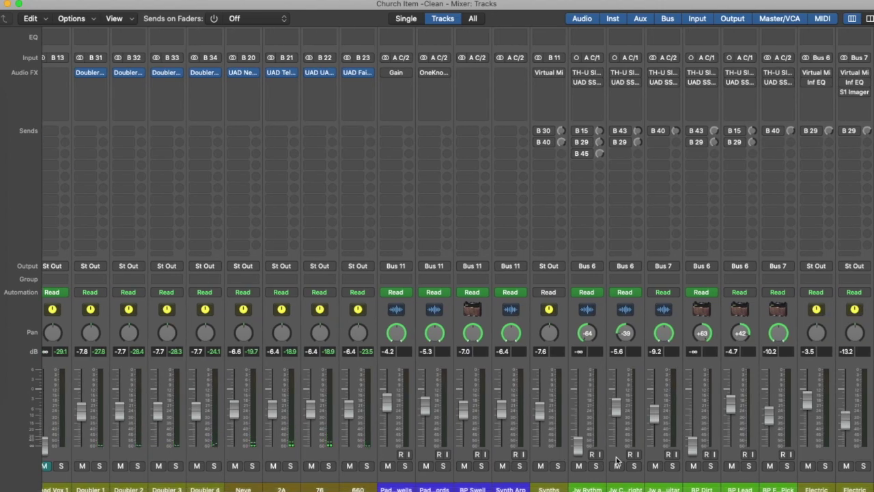
key(x)
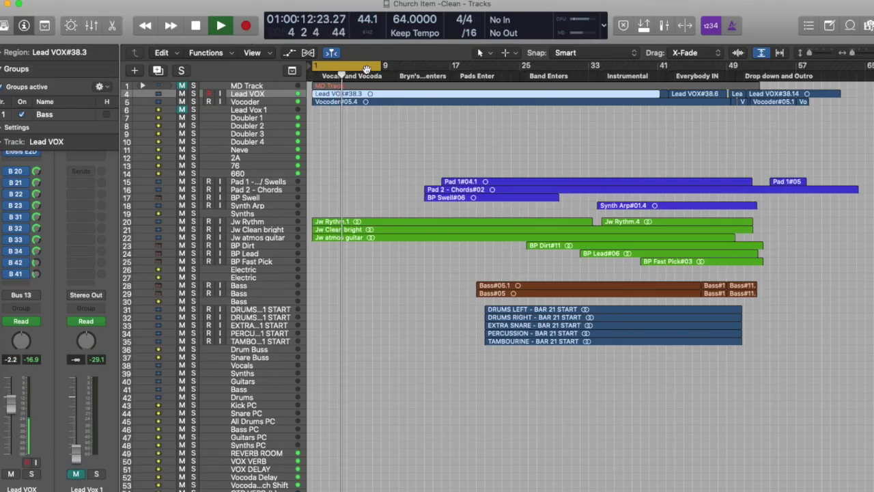
Move the cycle range to bars 9–17, play the song from there, and show the mixer
drag(343, 67, 412, 66)
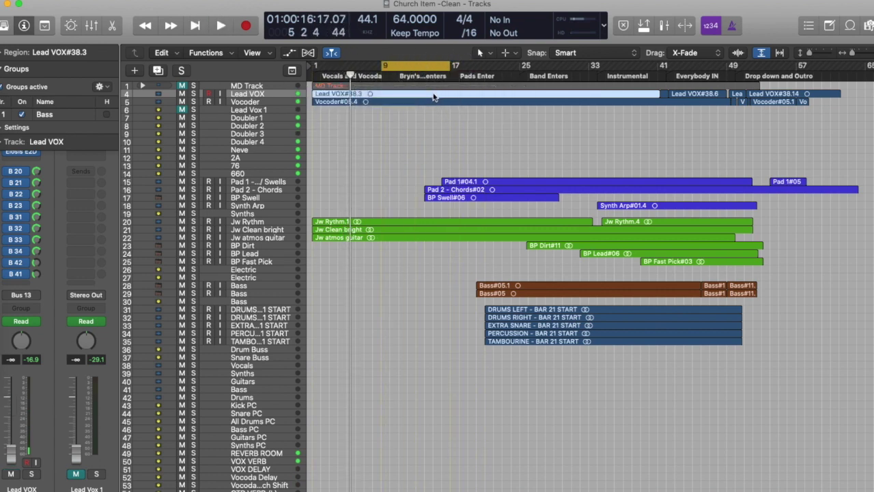
key(space)
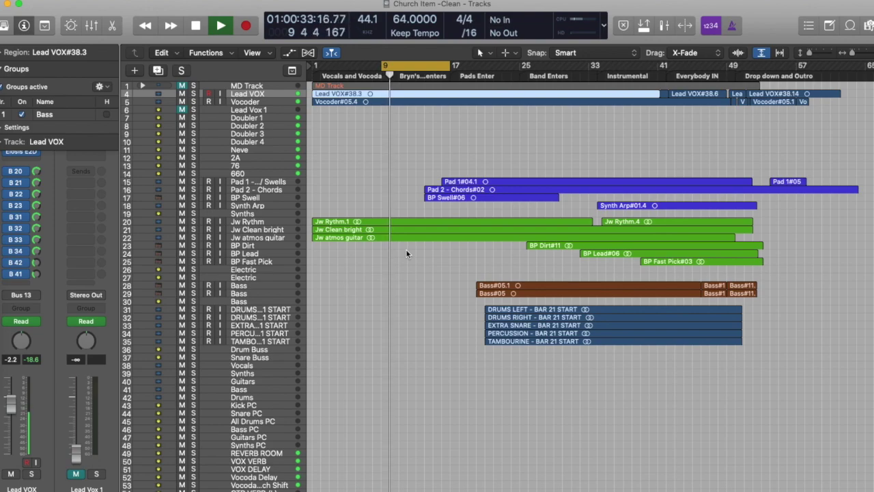
key(super+2)
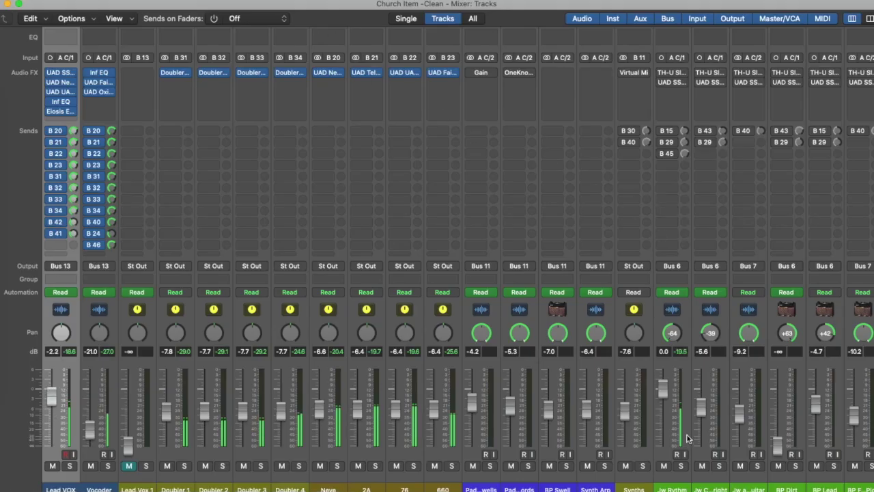
Audition the Jw Rythm guitar channel in solo, and clear the solo
scroll(715, 280, right, 4)
click(545, 466)
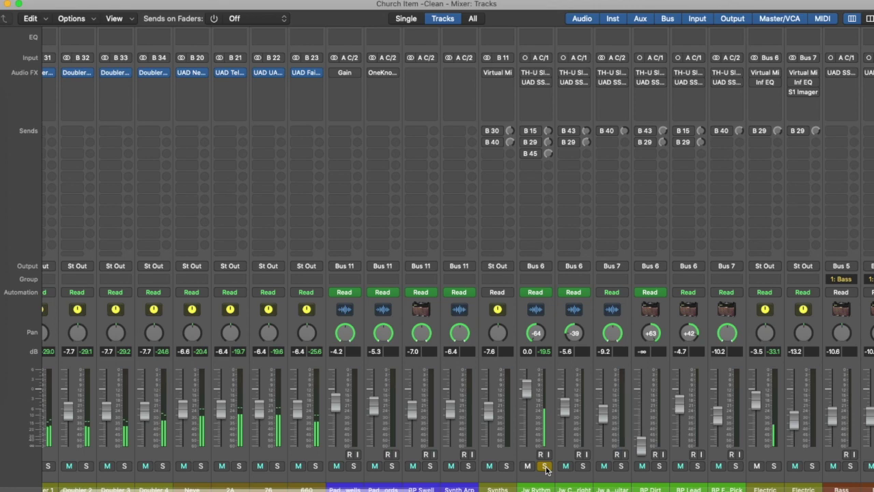
click(545, 466)
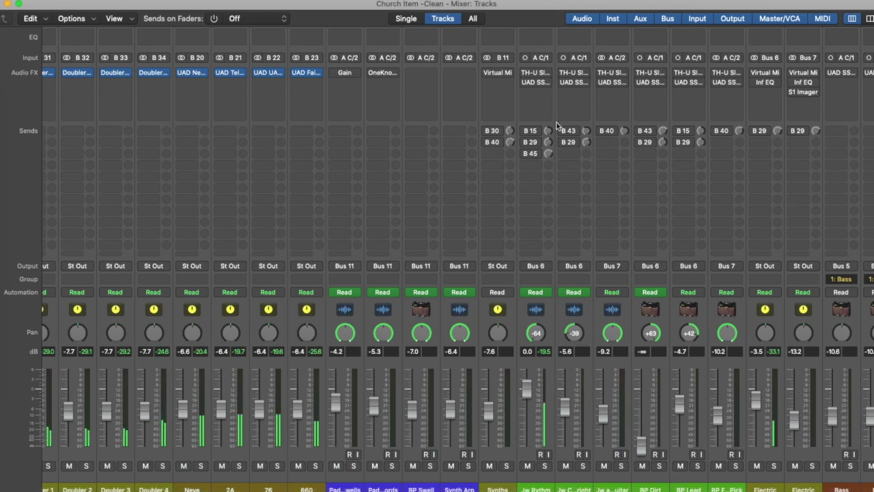
Enable the Jw Rythm channel's TH-U Slate amp and UAD SSL E Channel Strip, and view both plug-ins' settings
click(538, 75)
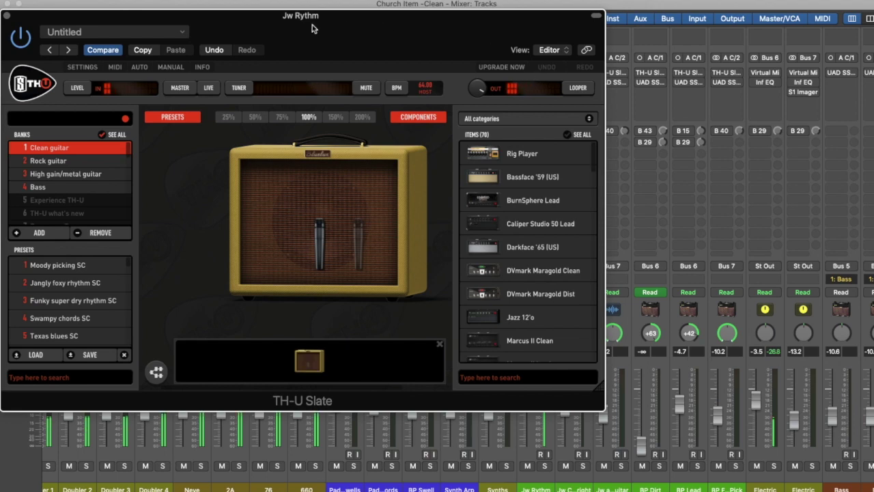
click(7, 15)
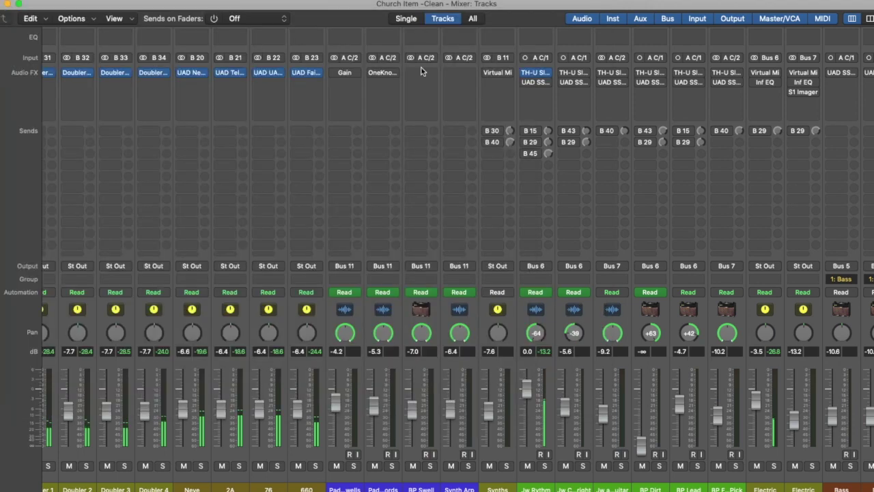
click(537, 83)
drag(209, 26, 207, 24)
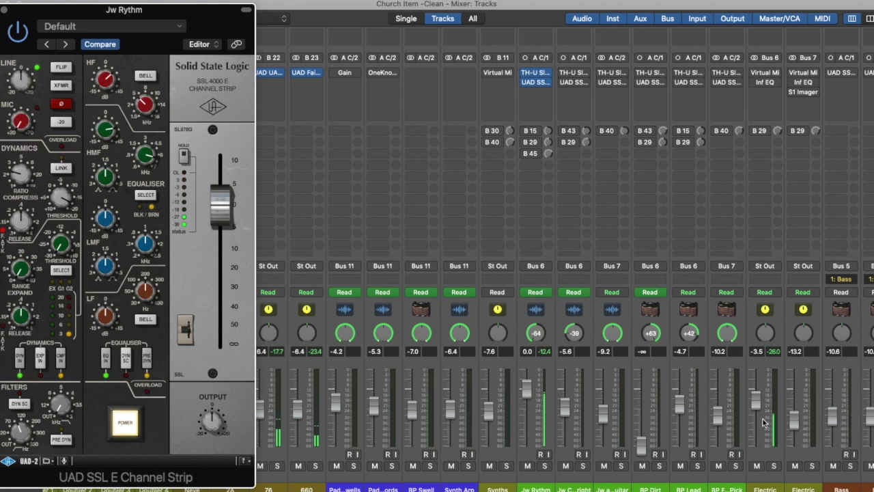
Enable the Virtual Mix Rack and Inf EQ on the Electric channel fed by Bus 6, and view their settings
click(756, 77)
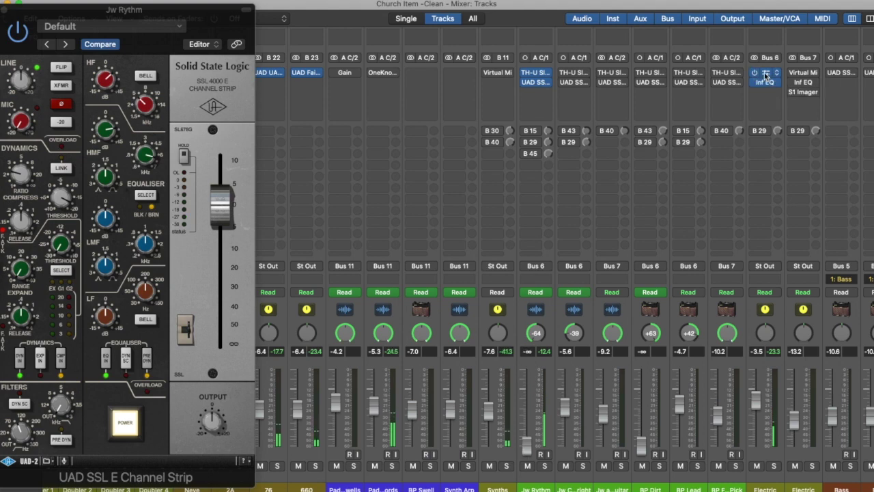
click(766, 76)
drag(397, 26, 550, 20)
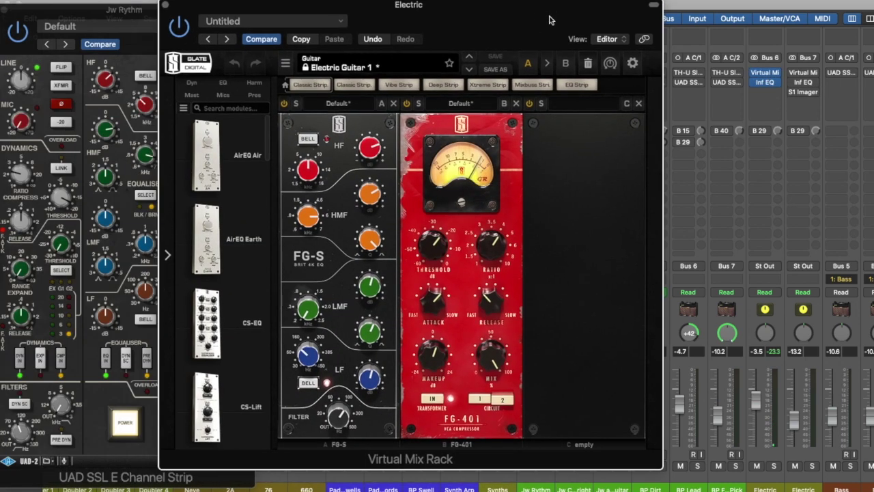
click(166, 6)
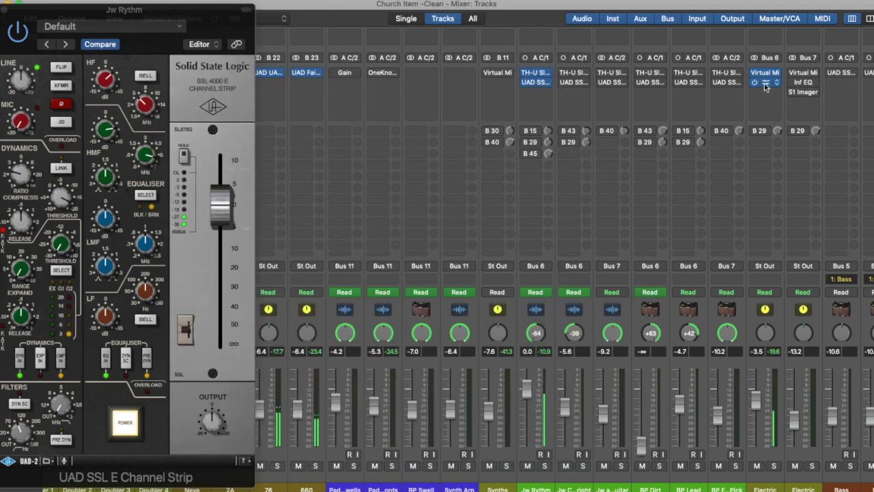
click(766, 83)
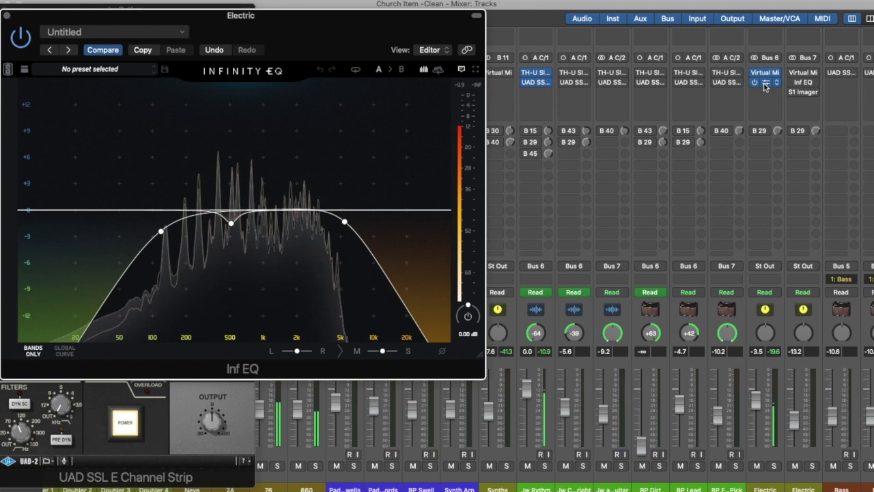
click(9, 12)
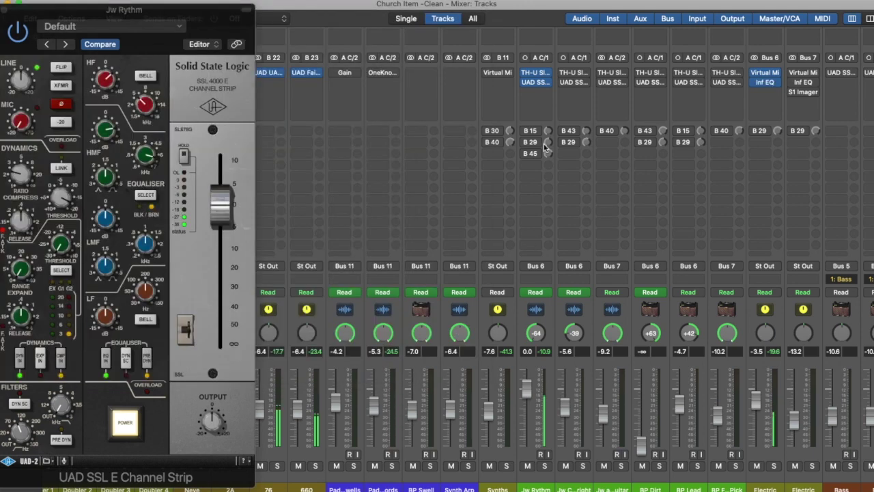
Activate the Jw Rythm channel's sends to buses 15, 29 and 45
click(524, 155)
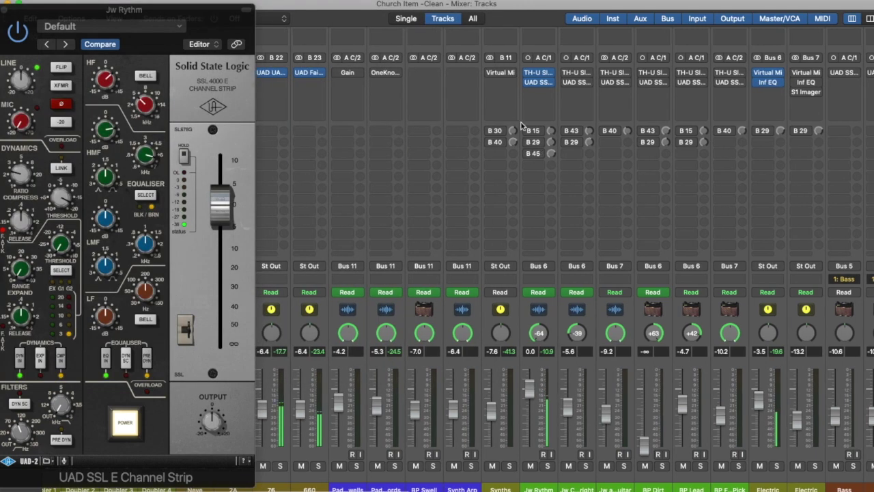
click(530, 131)
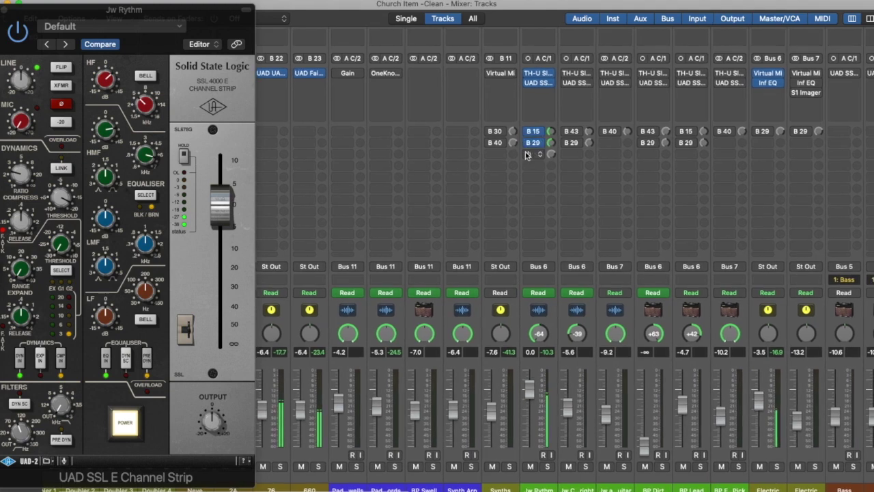
Solo the guitar delay channel fed by bus 45, and enable its H-Delay plug-in
scroll(654, 238, right, 15)
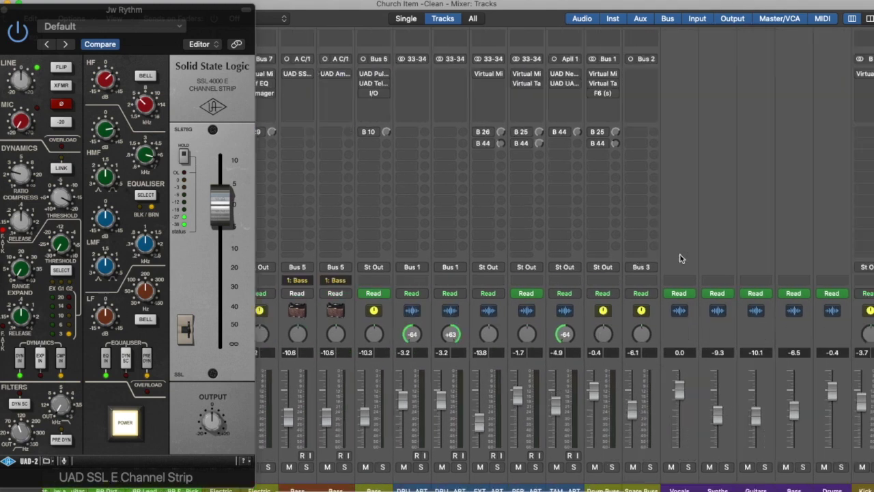
scroll(681, 256, right, 10)
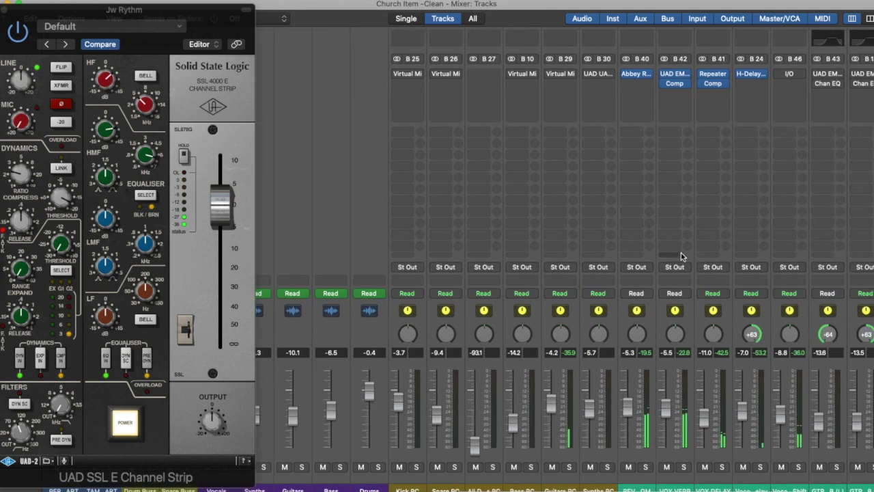
scroll(682, 256, right, 5)
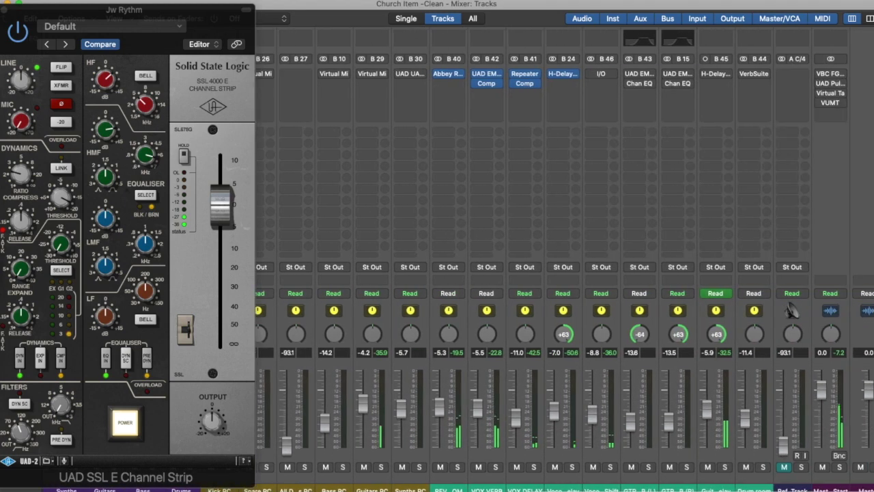
click(725, 467)
mouse_move(706, 78)
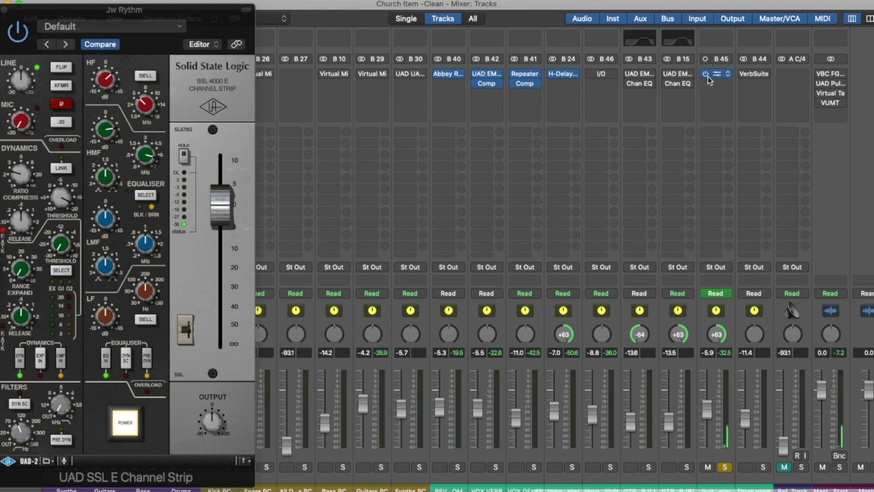
Enable the Virtual Mix Rack on the Guitars PC channel, view its modules, and close the open plug-in windows
scroll(657, 132, left, 10)
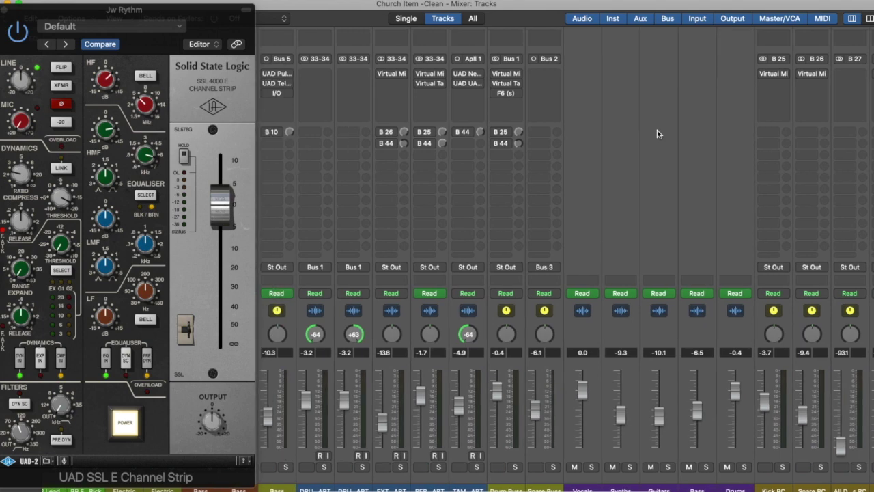
scroll(658, 132, right, 6)
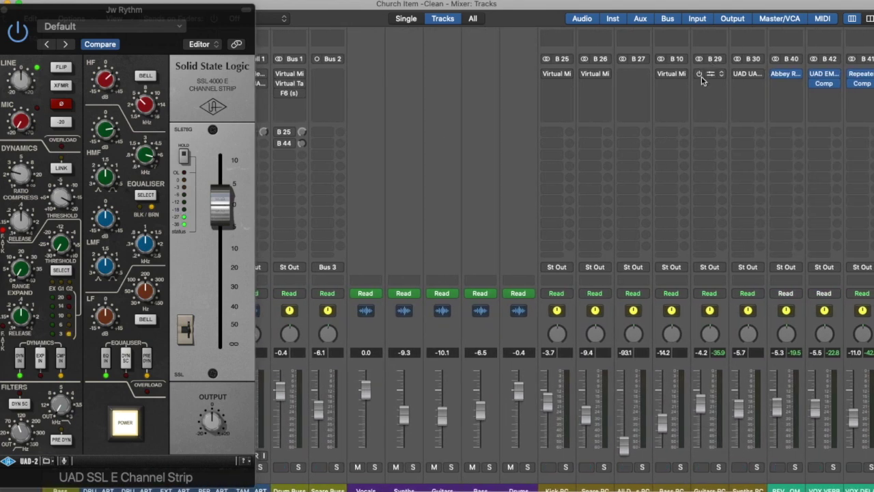
click(699, 75)
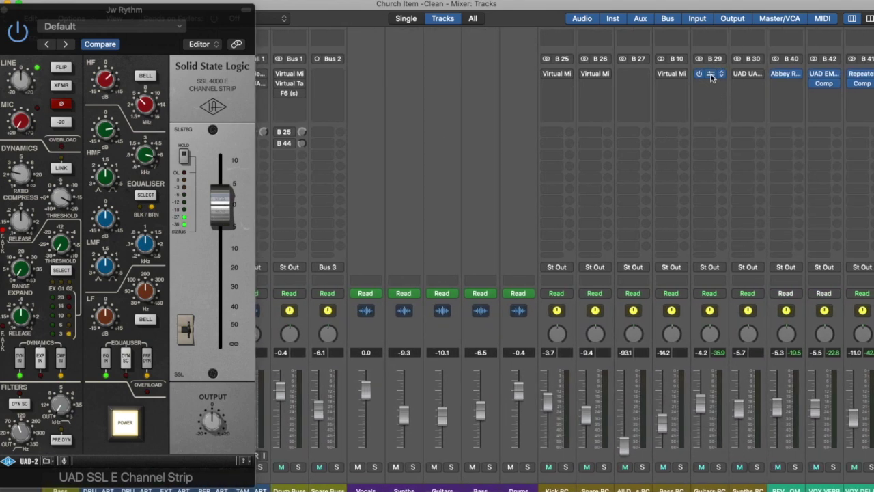
click(711, 77)
drag(405, 9, 612, 7)
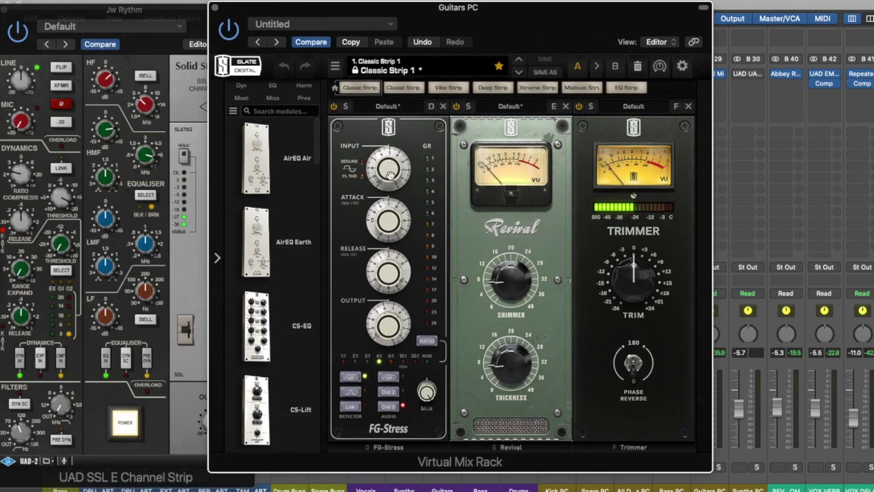
click(214, 8)
click(8, 9)
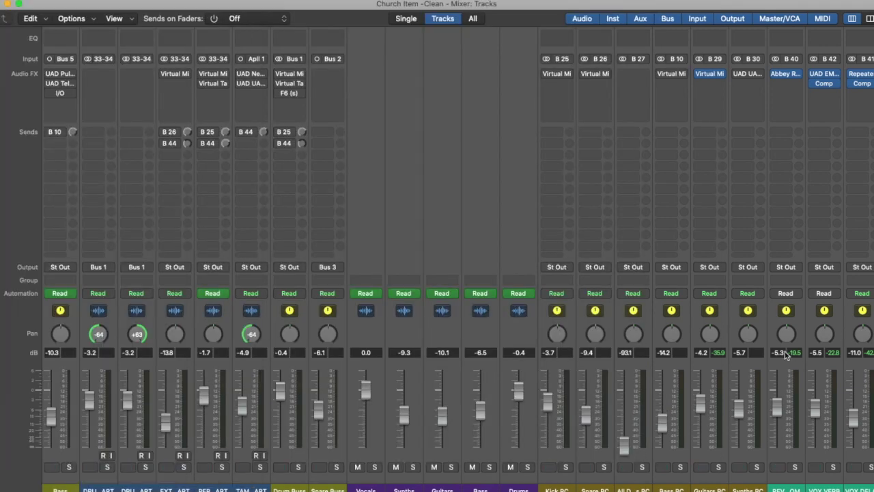
Clear the guitar delay's solo, and enable the UAD EMT 140 and Channel EQ on both GTR VERB channels
scroll(793, 383, right, 10)
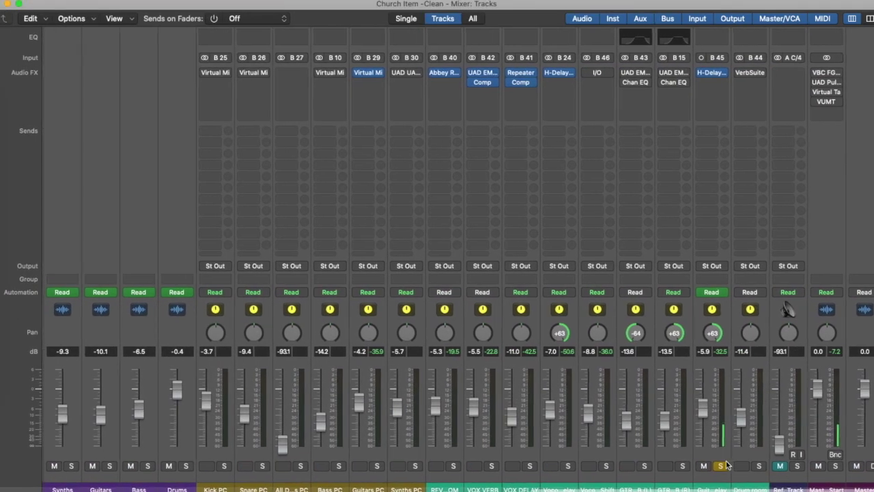
click(726, 465)
scroll(669, 239, left, 2)
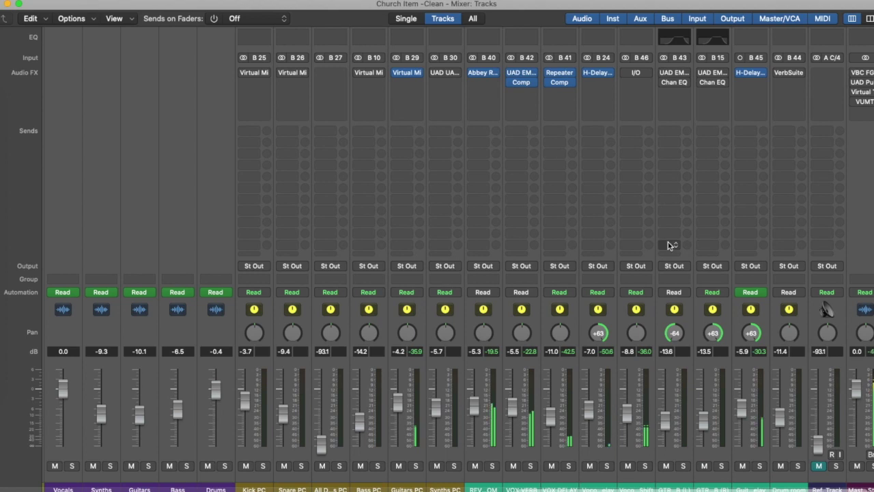
click(664, 73)
click(702, 73)
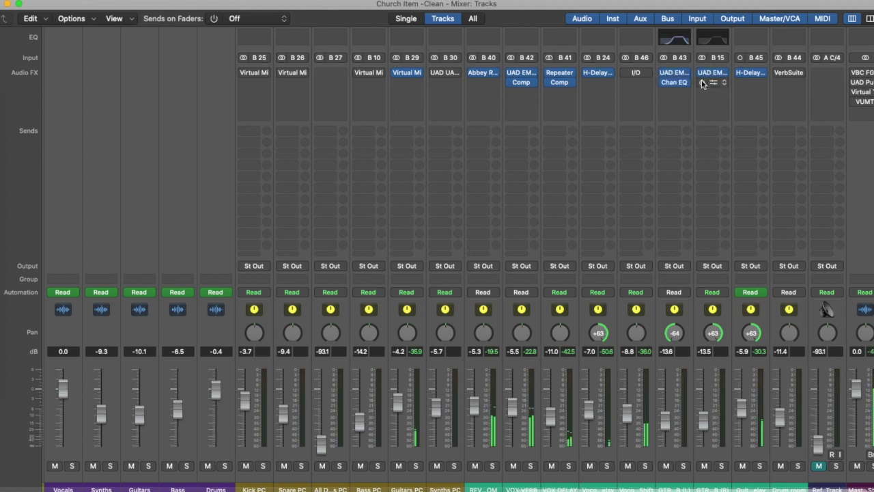
Audition GTR VERB (R) in solo while viewing its UAD EMT 140 settings and Channel EQ curve with the analyzer on, and clear the solo
click(722, 466)
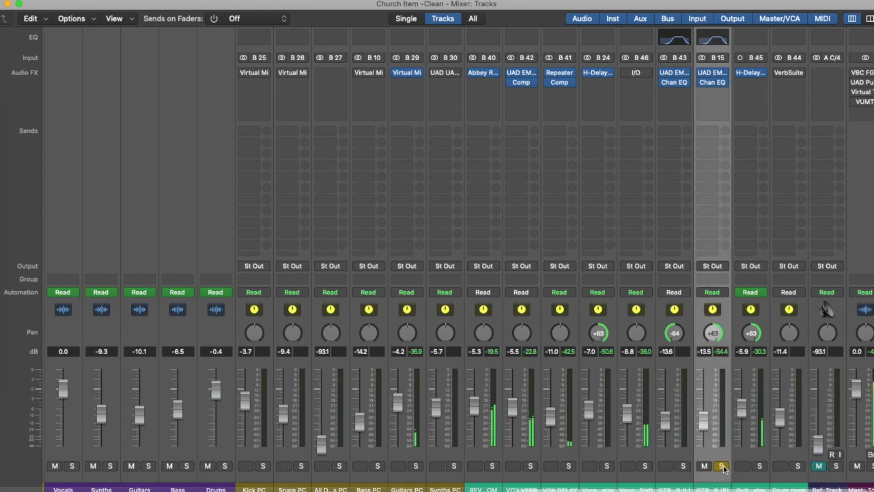
click(716, 76)
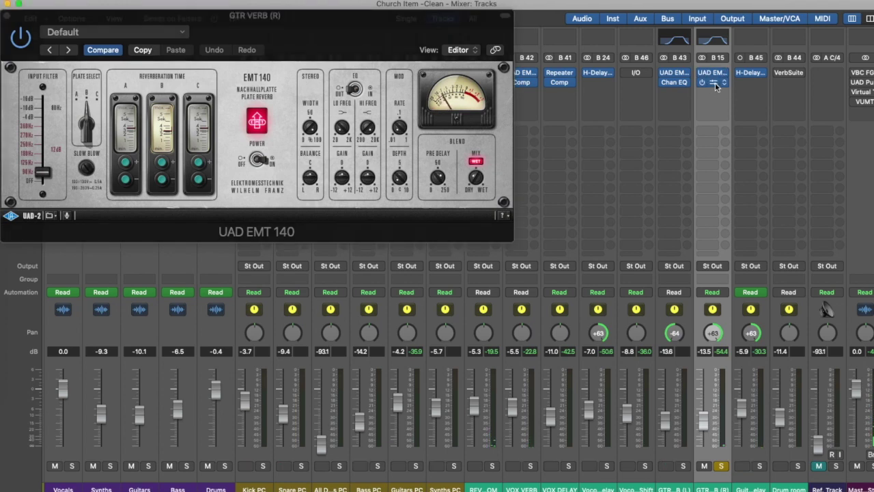
click(716, 83)
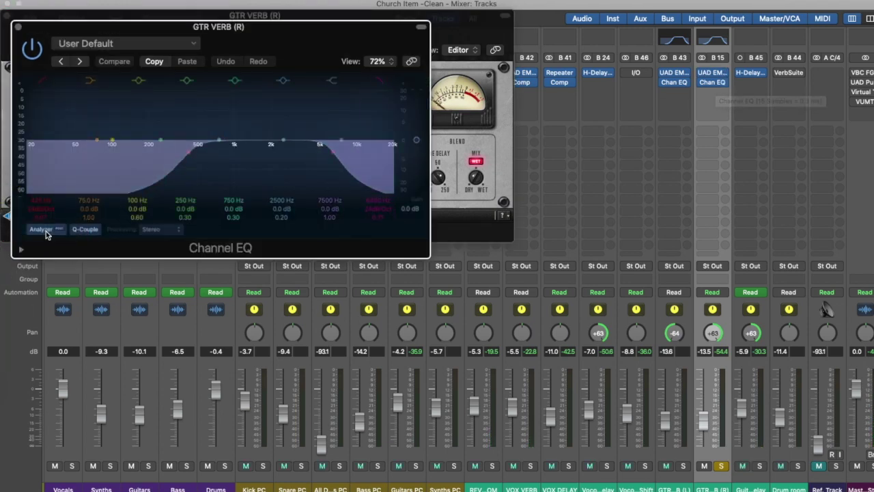
click(45, 229)
drag(284, 34, 472, 39)
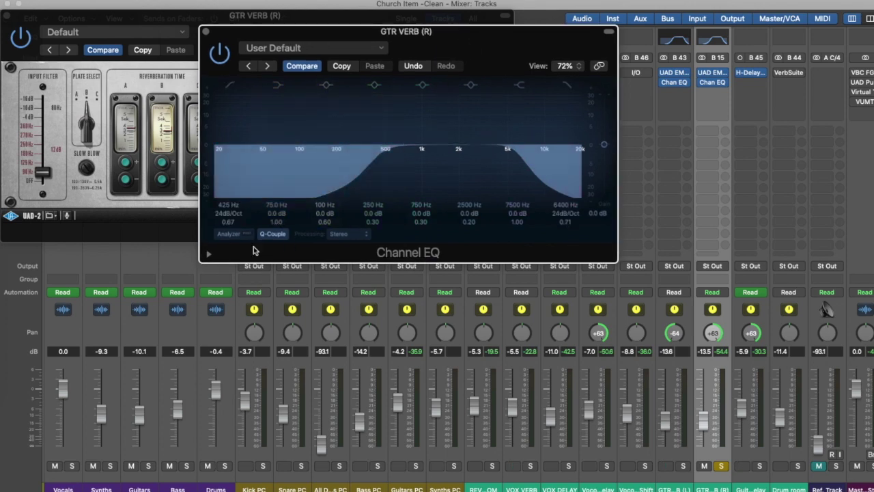
click(229, 234)
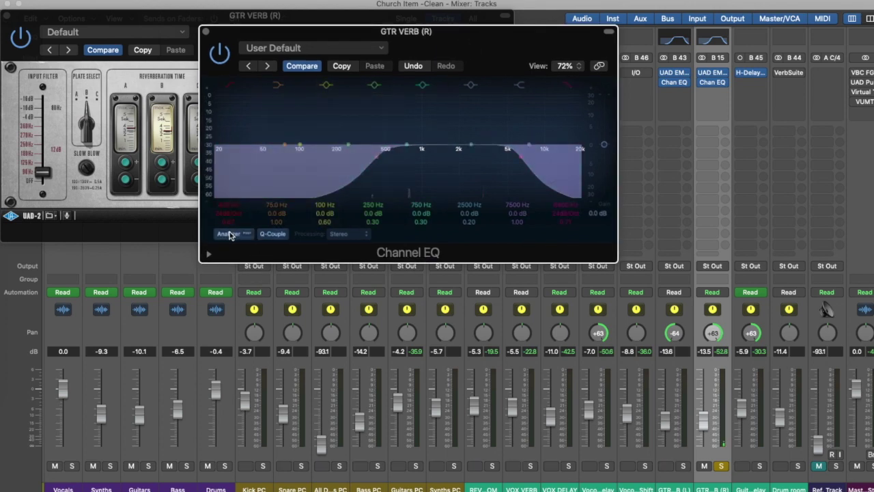
click(207, 32)
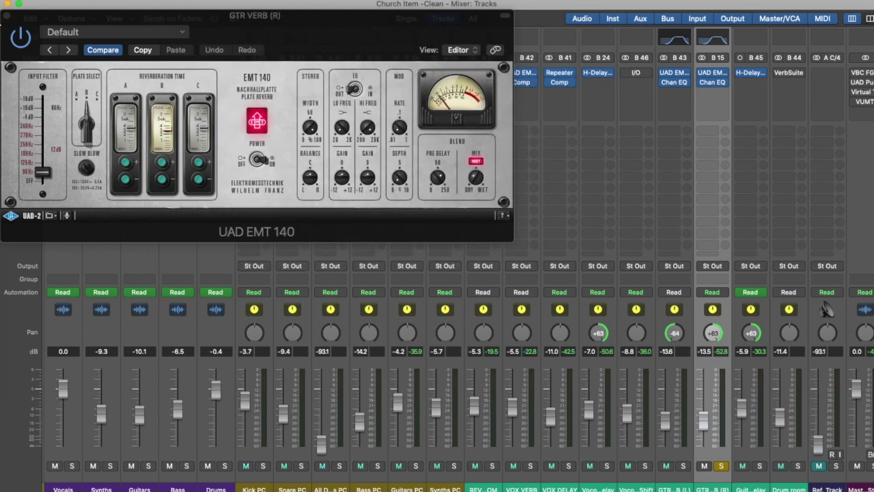
click(10, 16)
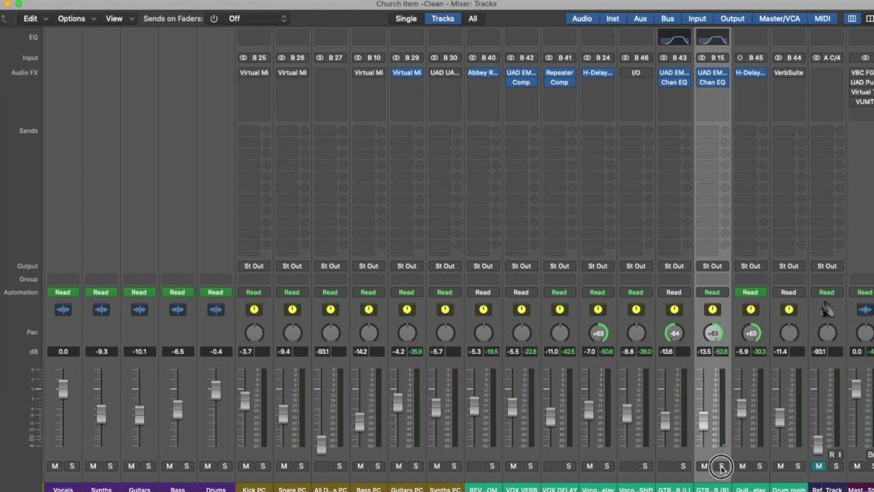
scroll(507, 357, left, 10)
scroll(506, 357, left, 3)
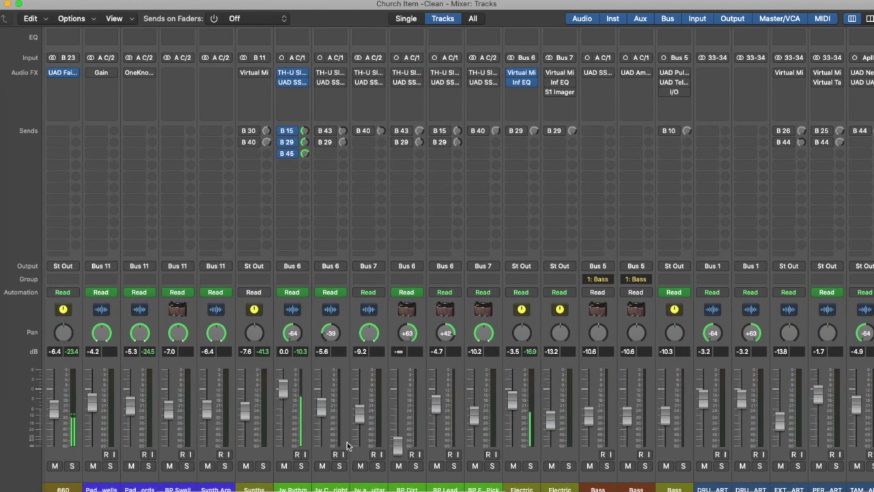
Audition the Jw Rythm guitar in solo, and clear the solo to hear it in the full mix
click(339, 466)
click(339, 466)
click(301, 466)
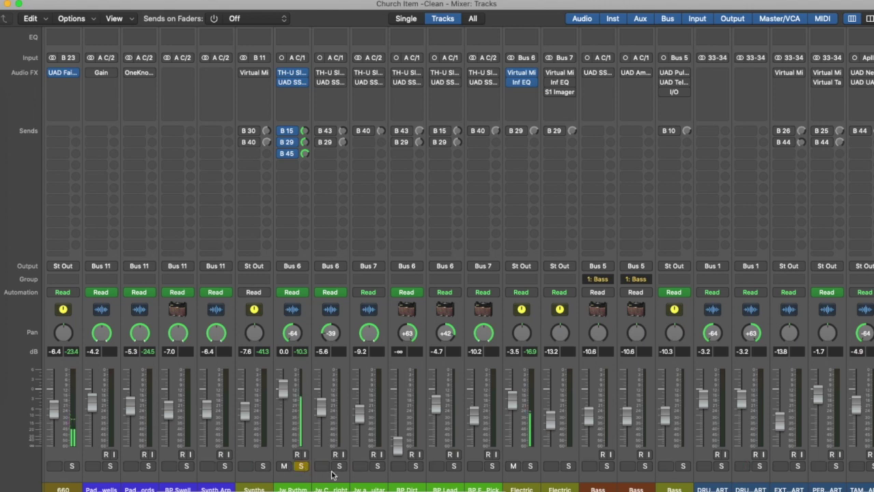
click(300, 467)
Solo Pad 1, Pad 2 - Chords and BP Swell, and play the song with the cycle starting at bar 17
scroll(381, 464, left, 5)
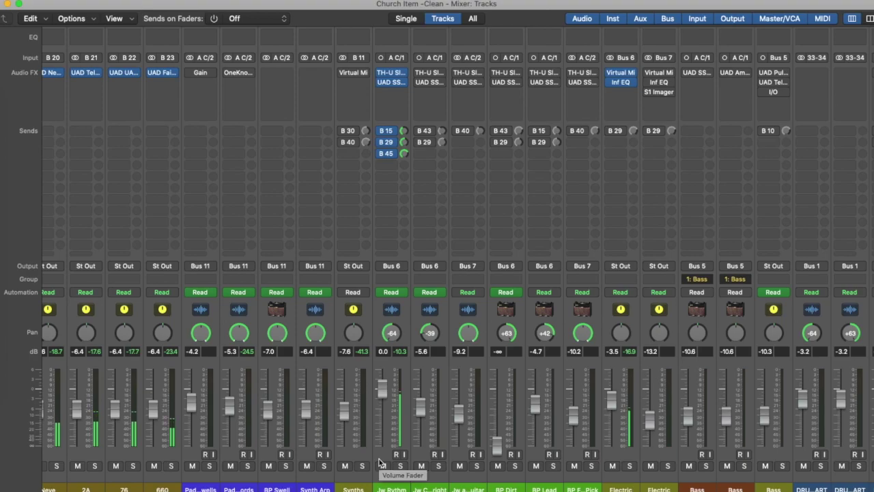
key(x)
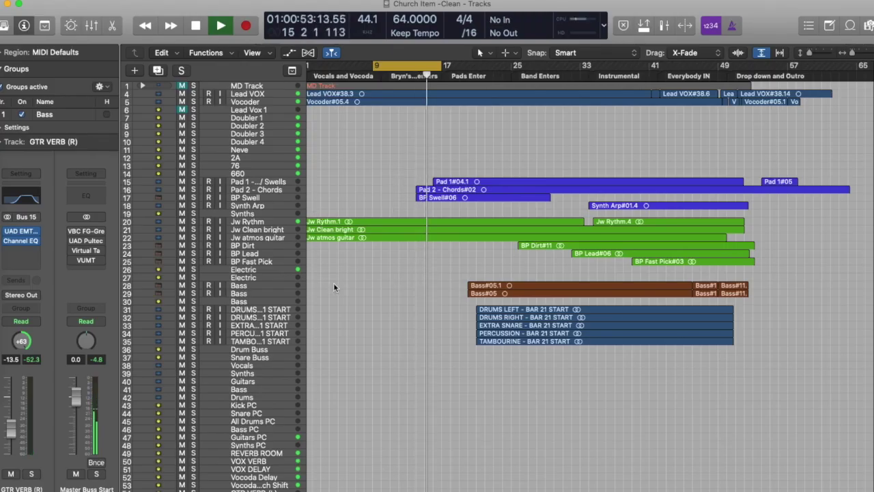
key(x)
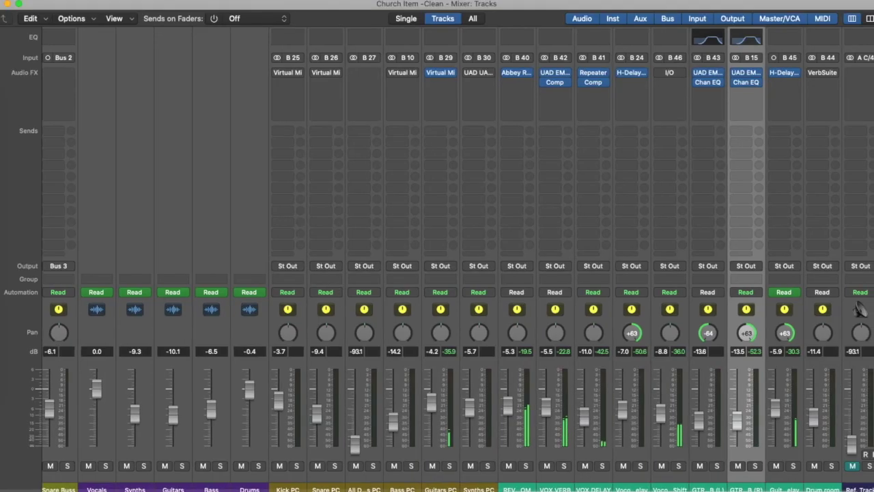
scroll(407, 484, left, 3)
scroll(398, 358, left, 10)
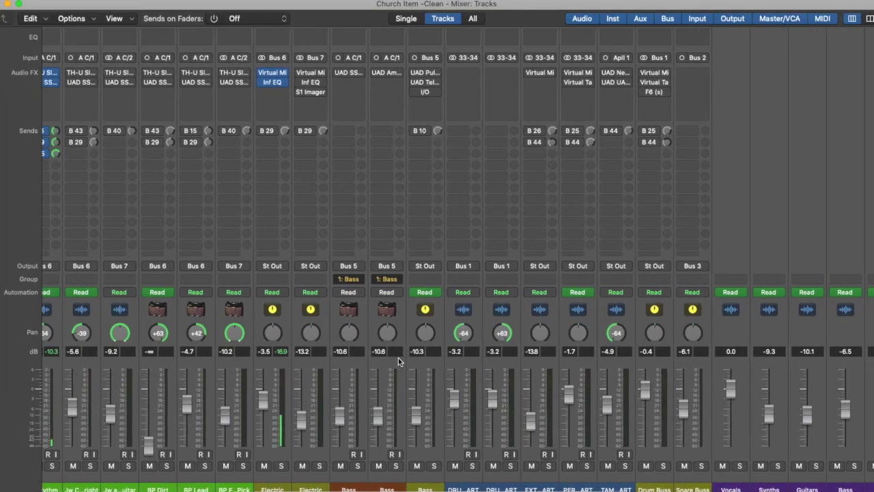
scroll(399, 358, left, 5)
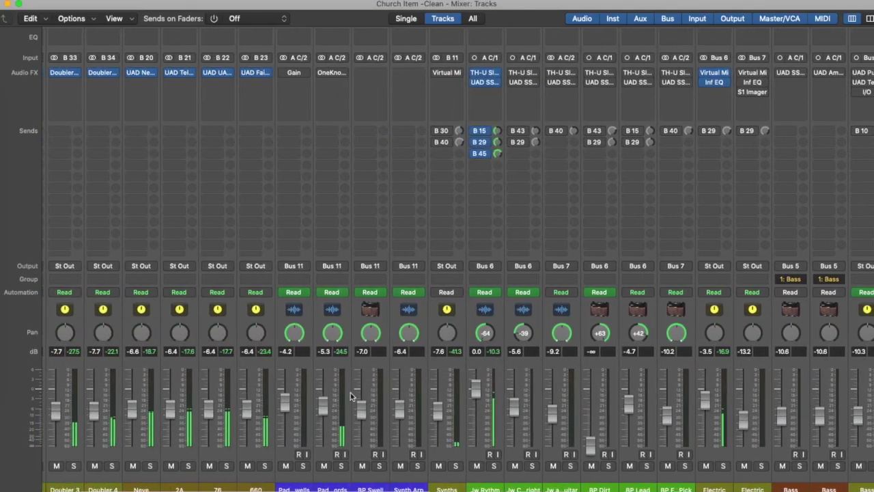
click(341, 466)
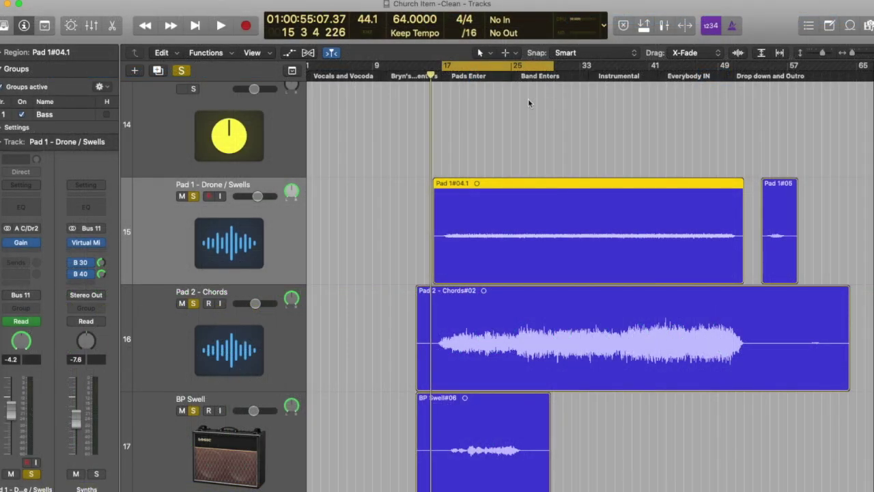
key(space)
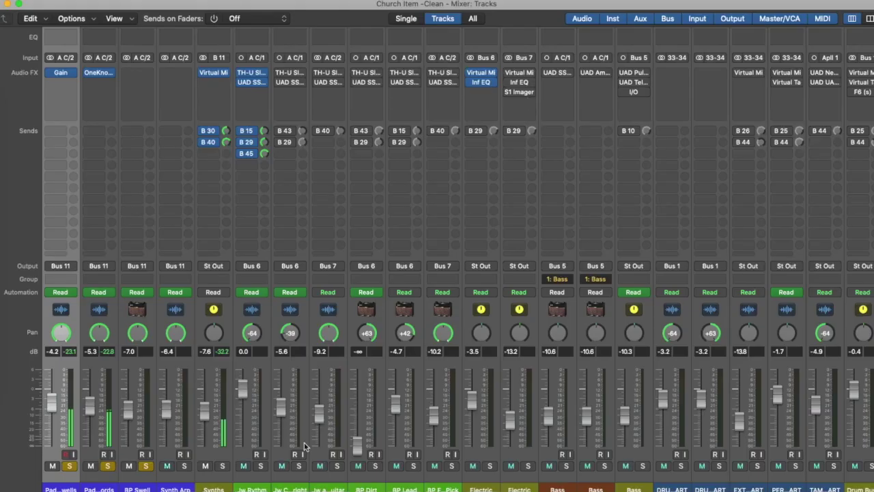
Examine the OneKnob Pumper on Pad 2 - Chords, trying its main knob, and close its window
scroll(304, 447, left, 6)
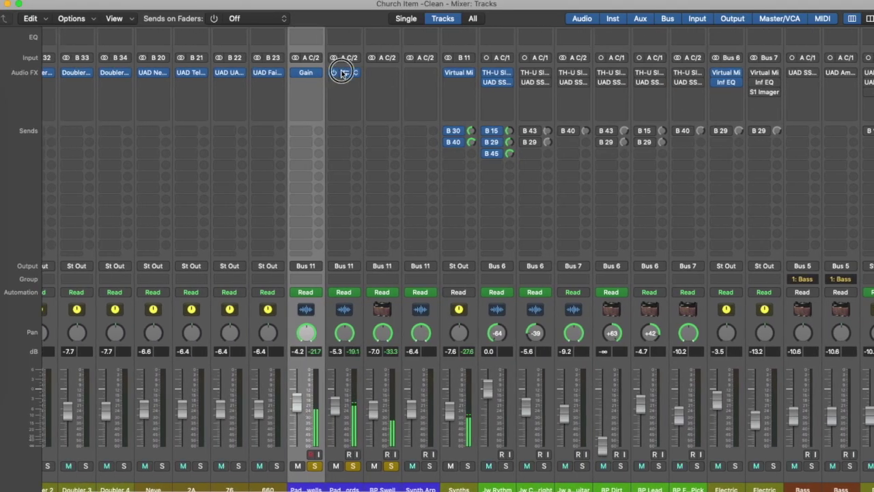
click(343, 74)
drag(119, 48, 506, 139)
mouse_move(476, 242)
mouse_down()
mouse_move(477, 177)
mouse_move(477, 254)
mouse_up()
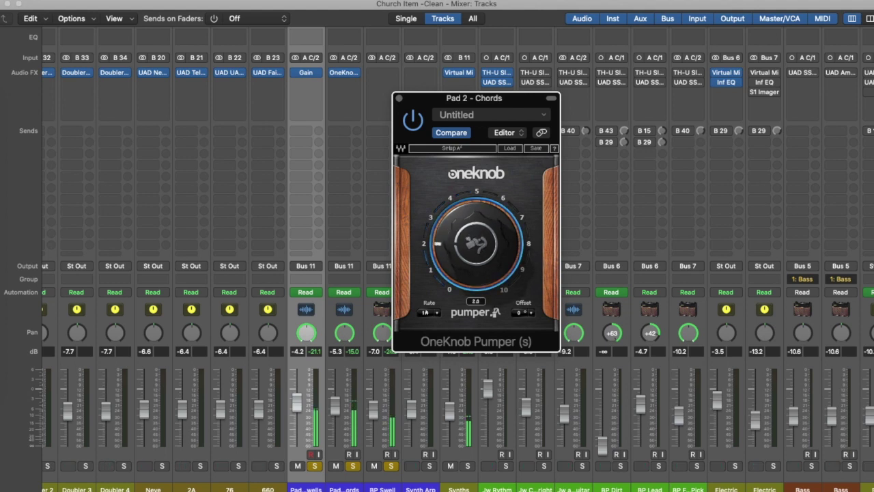
click(399, 98)
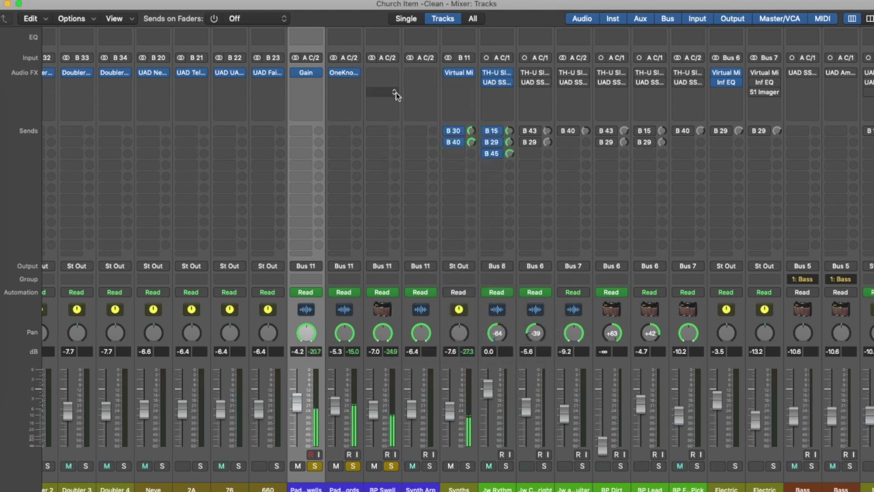
Clear the solos on the two pads and BP Swell, and solo all synth and guitar channels from Pad 1 through BP Fast Pick
click(315, 466)
click(353, 466)
click(391, 466)
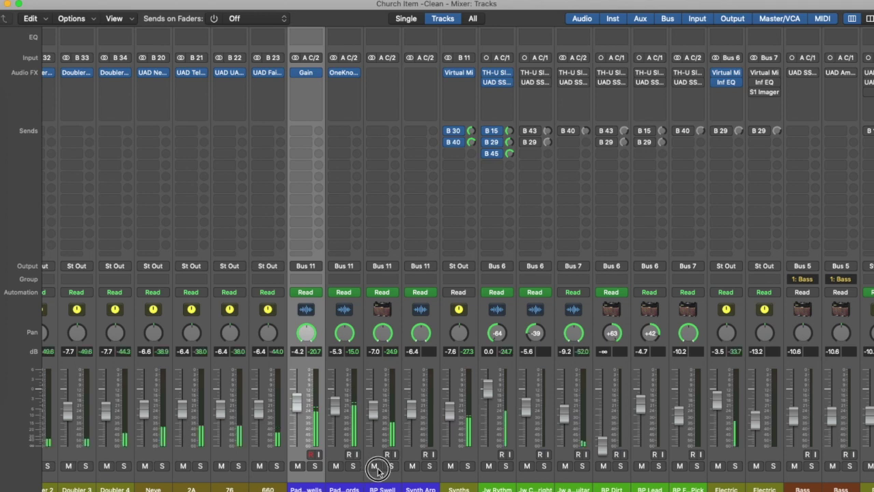
drag(315, 466, 681, 470)
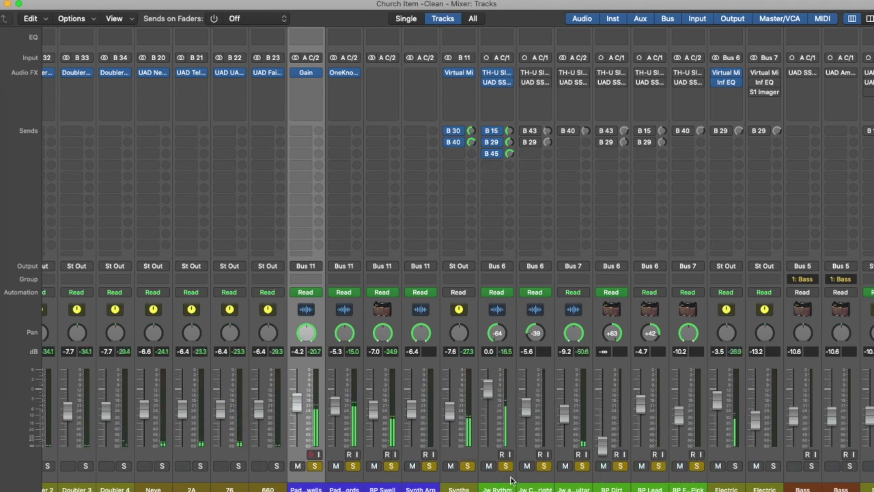
scroll(745, 473, right, 1)
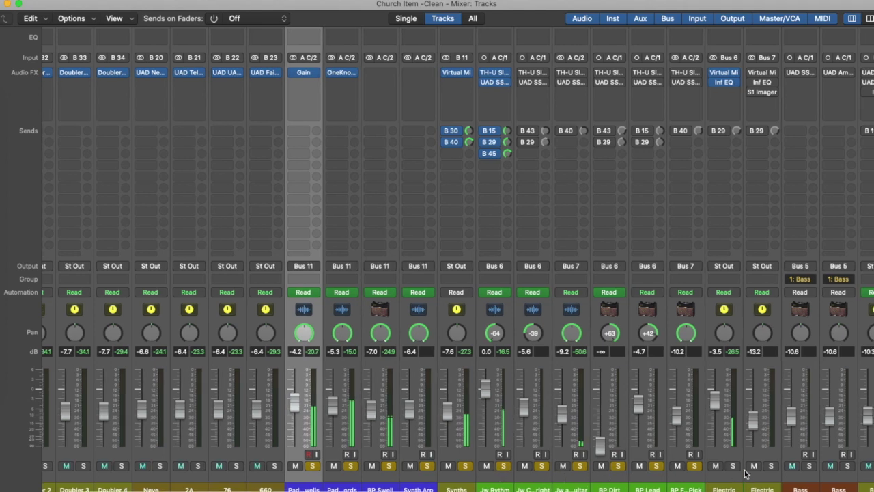
scroll(734, 471, left, 1)
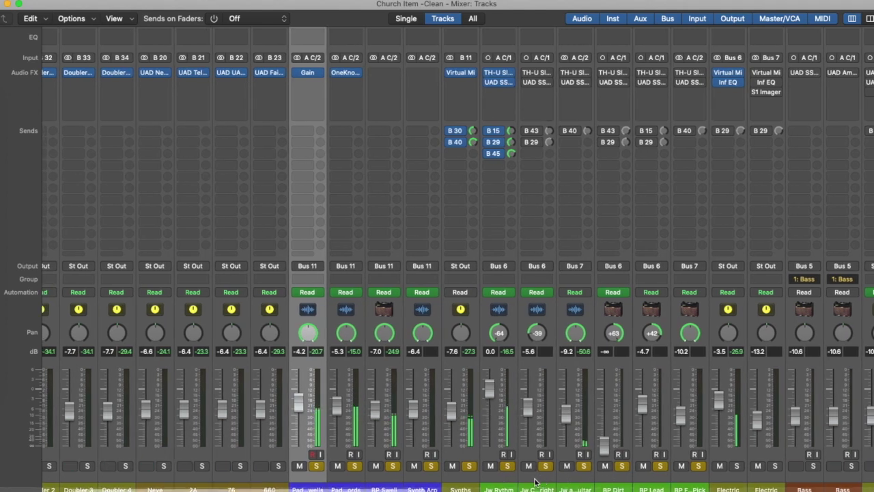
Enable the plug-ins and sends on Jw Clean bright through BP Fast Pick, and the bus 29 sends on both Electric channels
drag(536, 482, 687, 471)
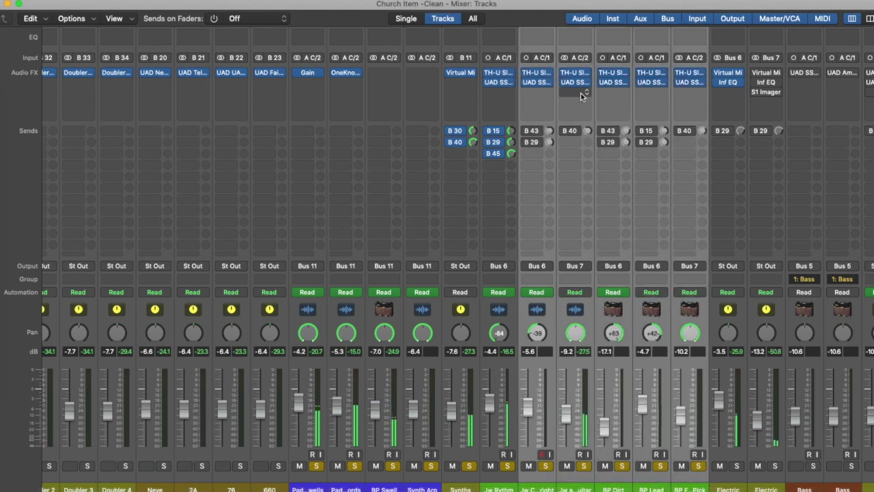
click(526, 143)
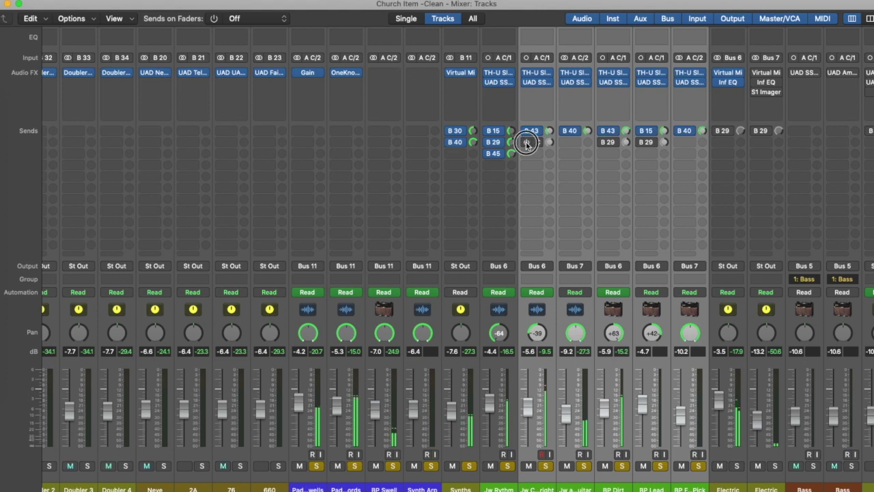
click(717, 131)
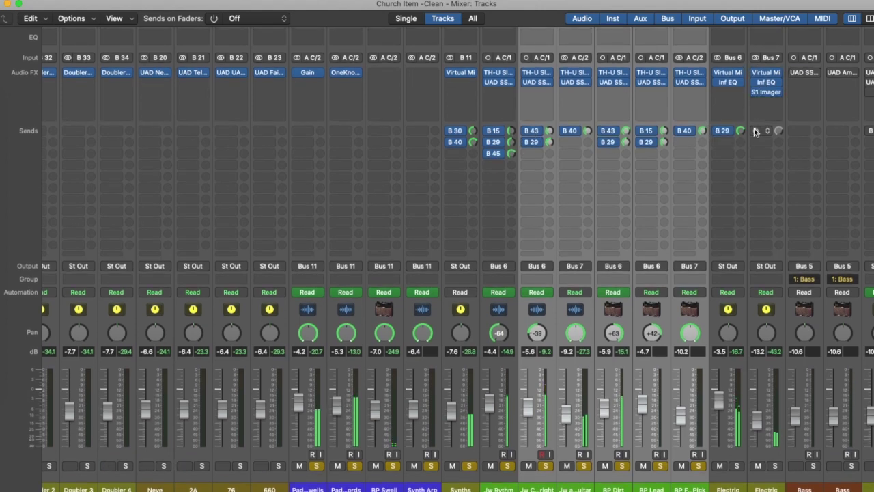
Select only the Jw Clean bright channel, view the amp in its TH-U Slate plug-in, and close the window
scroll(758, 181, left, 2)
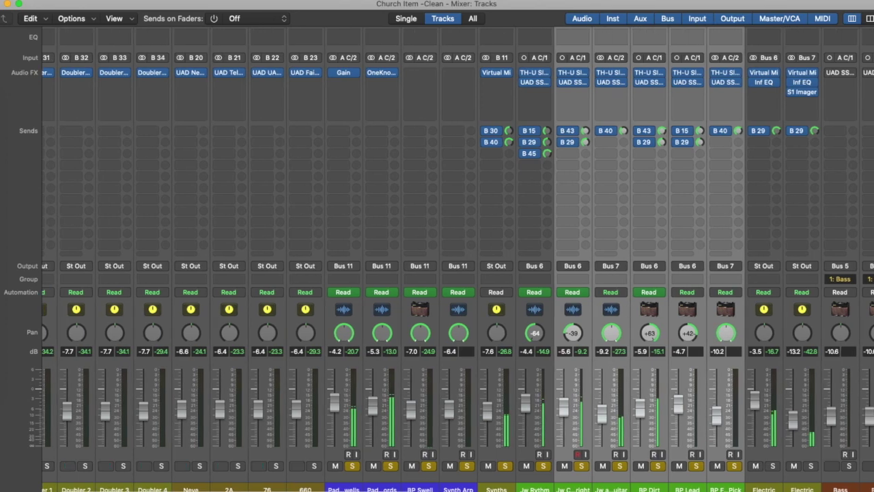
click(575, 488)
click(574, 75)
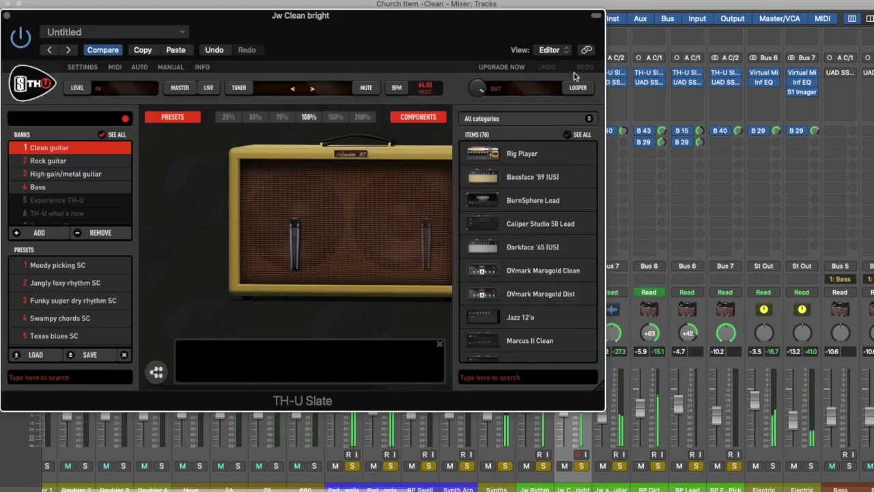
click(8, 15)
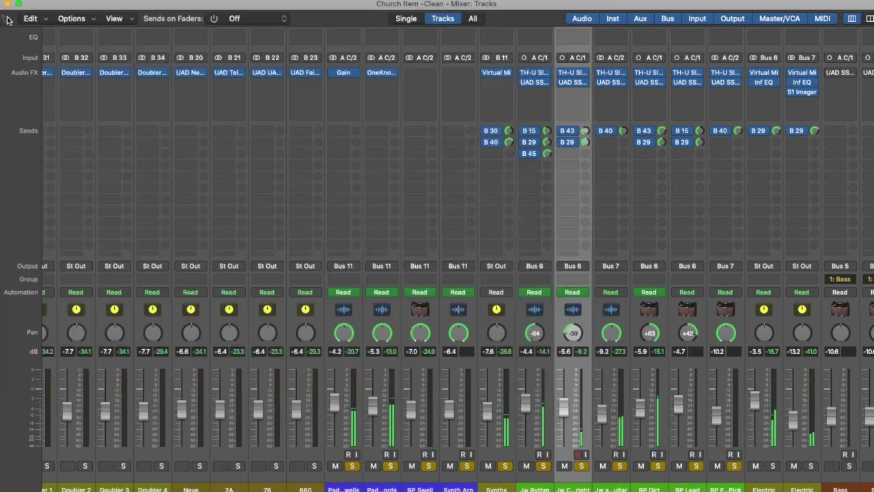
View the UAD SSL E Channel Strip and the TH-U Slate amp chain on Jw atmos guitar, closing each window
click(612, 83)
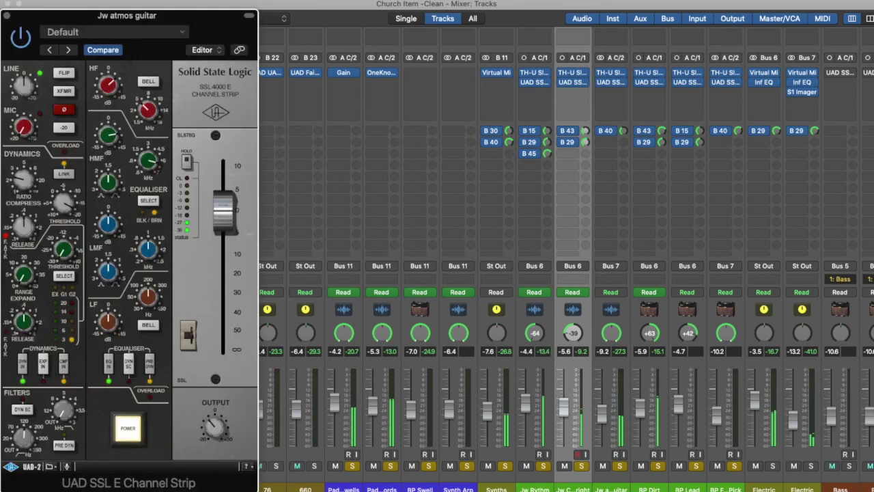
click(6, 15)
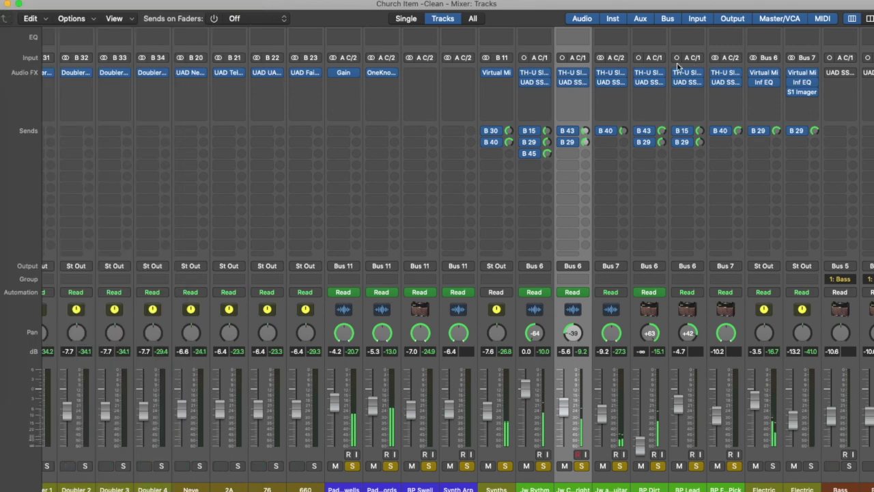
scroll(617, 72, right, 1)
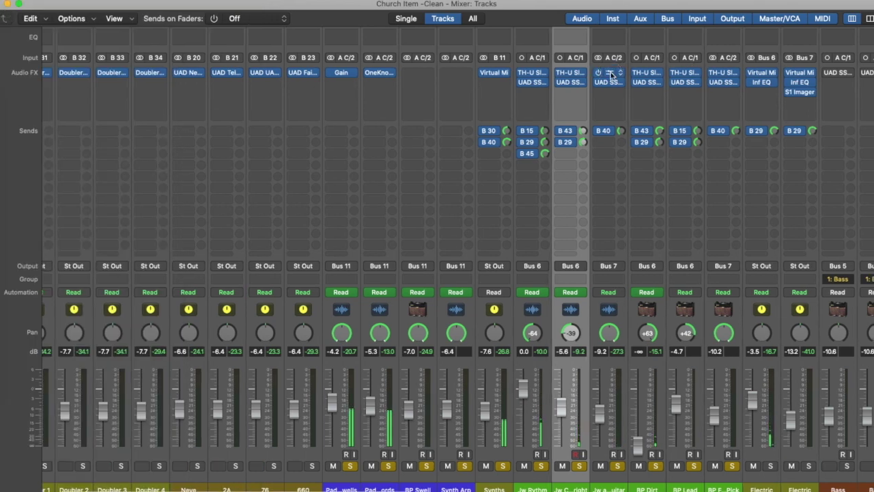
click(610, 74)
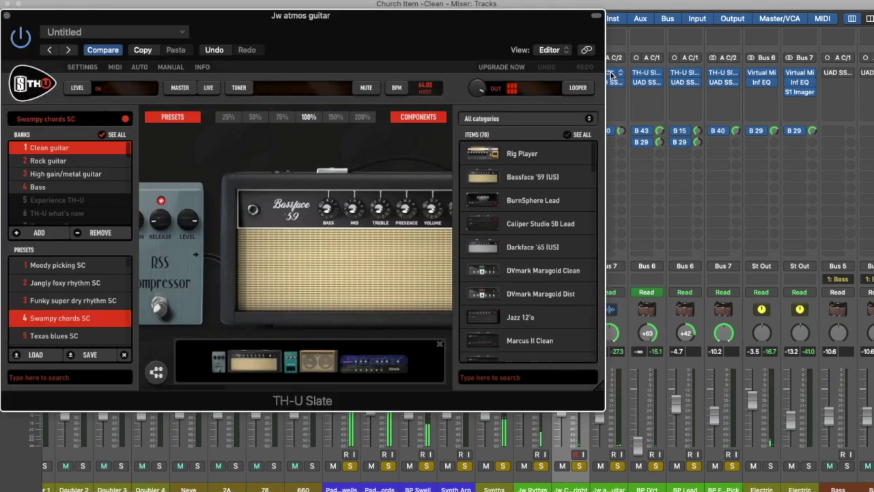
click(8, 15)
View BP Dirt's UAD SSL strip and BP Lead's TH-U Slate amp and UAD SSL E Channel Strip, closing each window
click(652, 84)
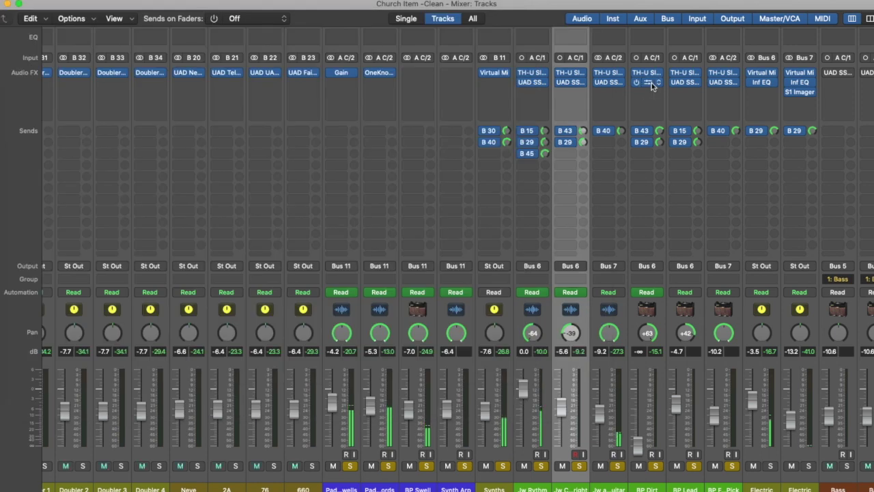
click(9, 16)
click(686, 74)
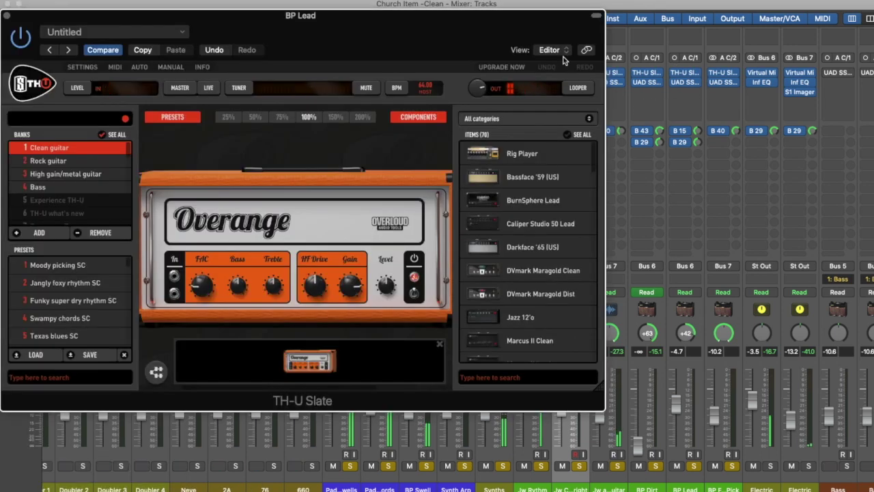
click(7, 16)
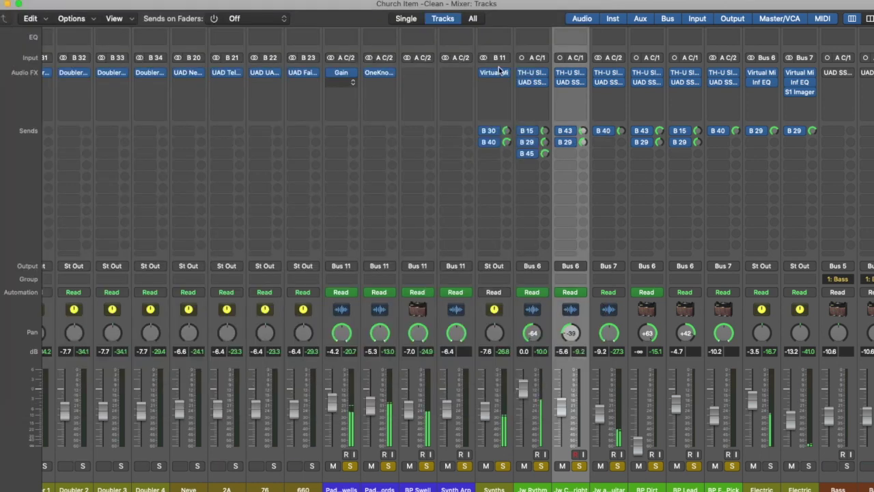
click(687, 83)
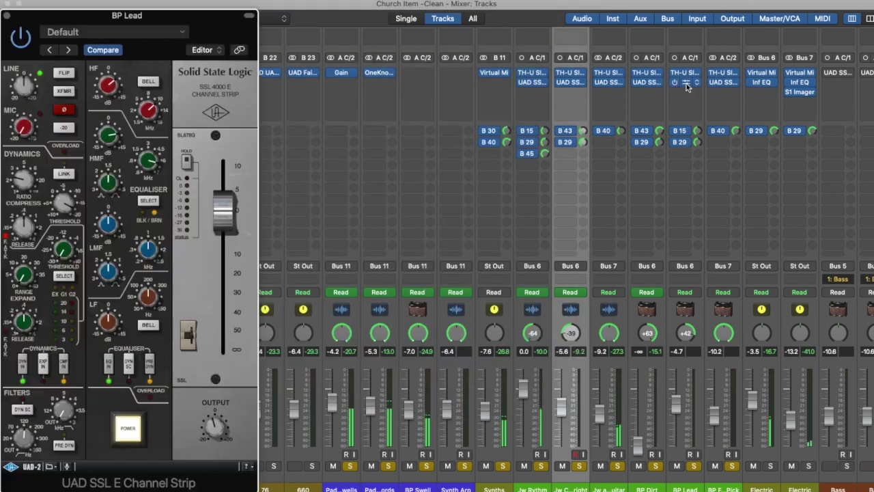
click(6, 16)
Move the cycle range in the arrangement to start at bar 41, the Everybody IN section, and play from there
scroll(610, 326, right, 1)
key(super+2)
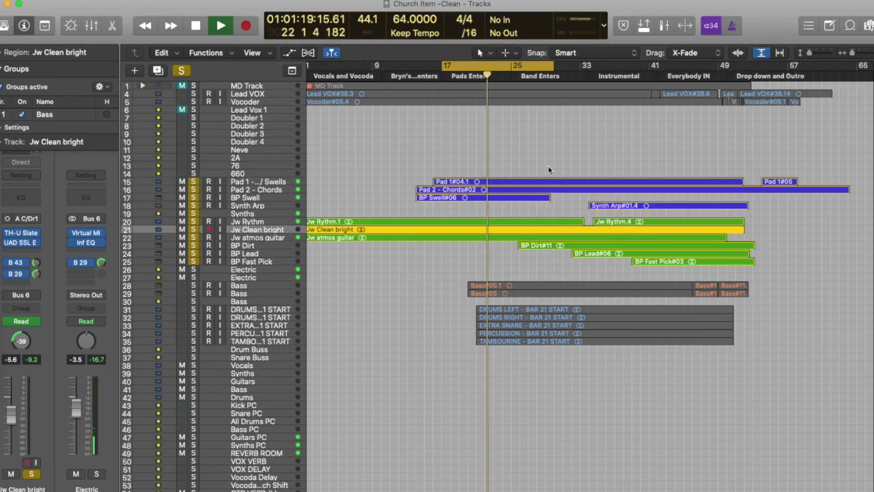
drag(501, 68, 713, 88)
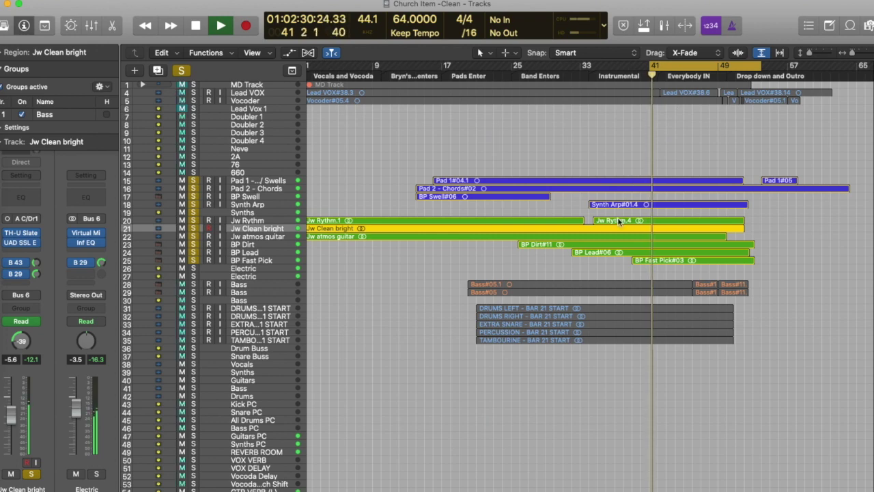
scroll(619, 222, up, 1)
Return to the mixer and clear the solos on Jw Rythm, Jw Clean bright, Jw atmos guitar and BP Dirt
key(super+2)
scroll(516, 352, left, 5)
scroll(516, 352, left, 5)
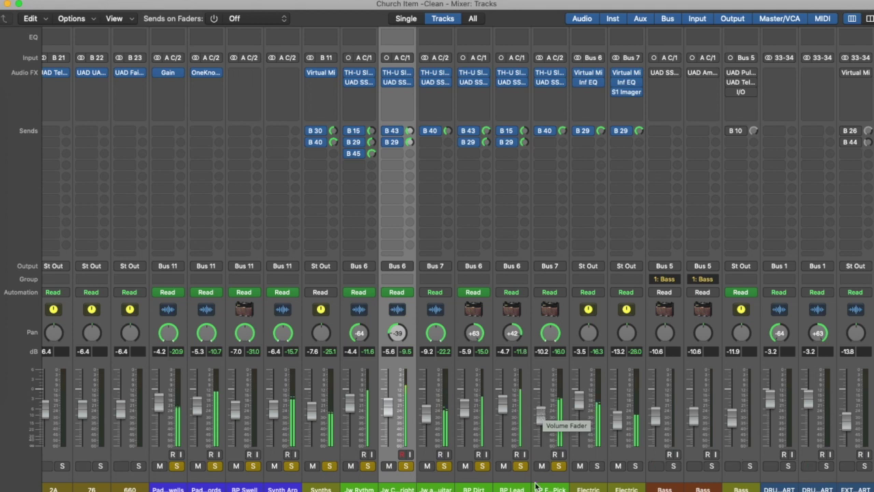
drag(373, 466, 321, 466)
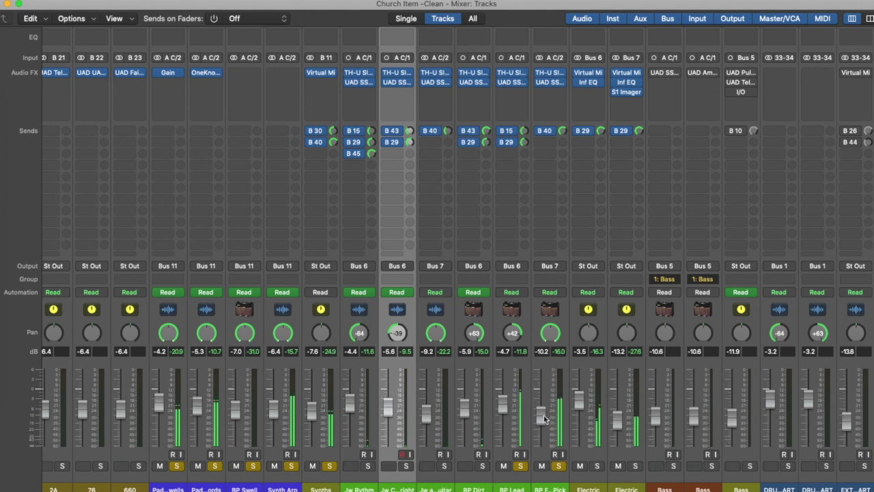
Clear the remaining solos, solo only the guitars from Jw Rythm through BP Fast Pick, and unsolo Jw Clean bright
drag(177, 466, 557, 470)
drag(368, 466, 551, 470)
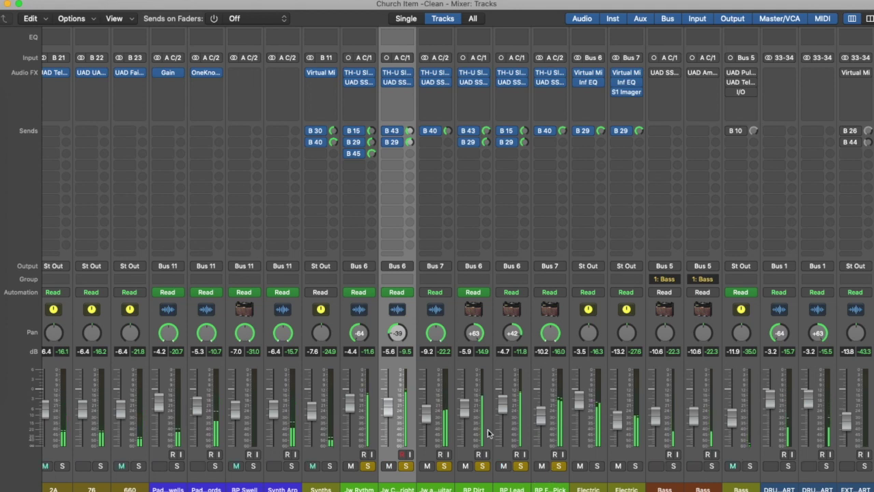
click(405, 467)
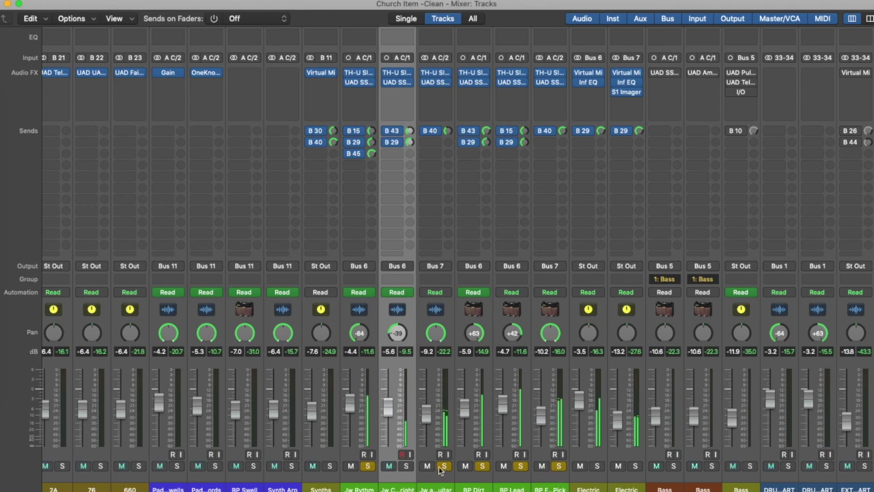
Clear the solos on Jw atmos guitar, BP Dirt, BP Lead and BP Fast Pick so only Jw Rythm stays soloed
click(443, 465)
click(482, 466)
click(520, 466)
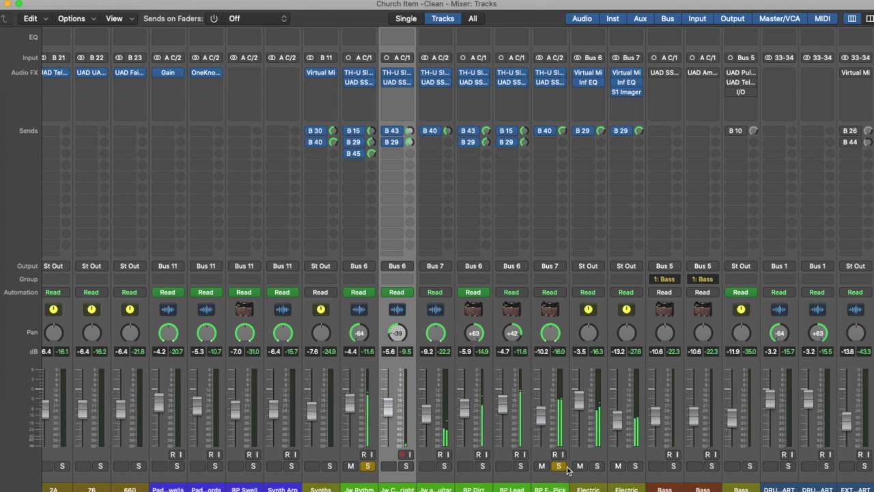
click(559, 466)
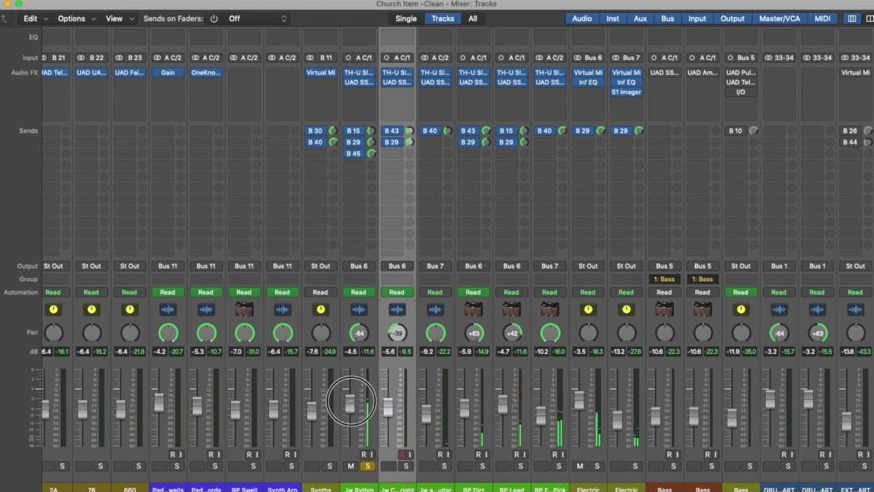
Solo BP Dirt, Jw Clean bright, Jw atmos guitar, BP Lead and BP Fast Pick, lowering BP Lead to -5.5 dB and BP Fast Pick to -12.4 dB
click(482, 466)
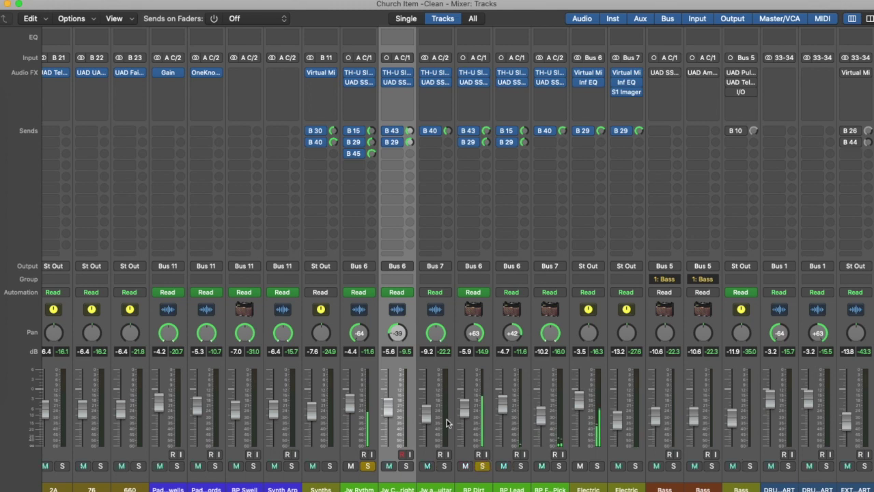
drag(465, 407, 464, 418)
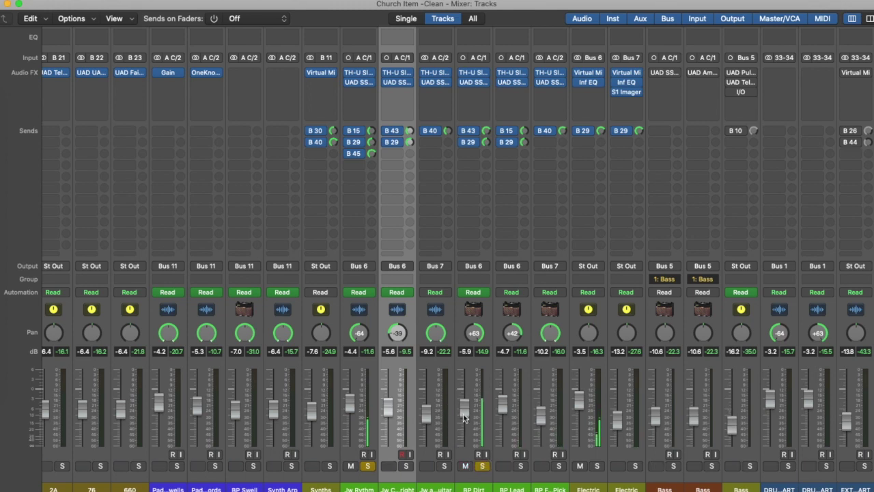
click(406, 466)
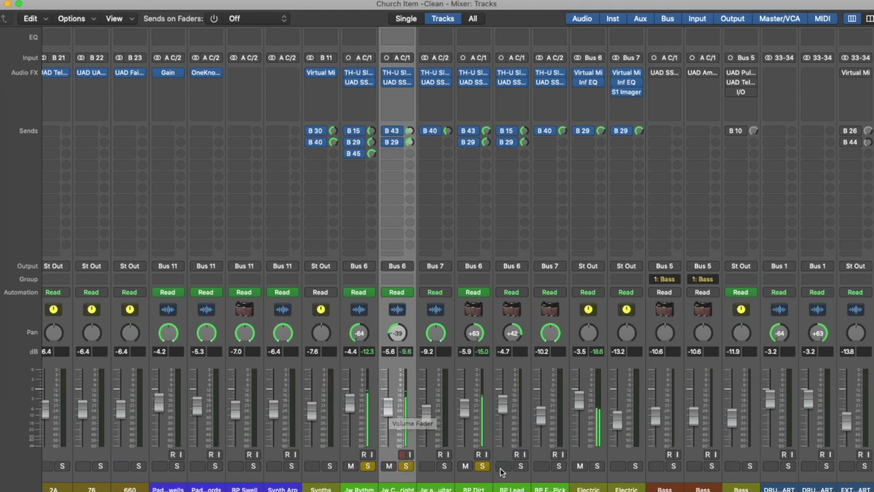
click(445, 467)
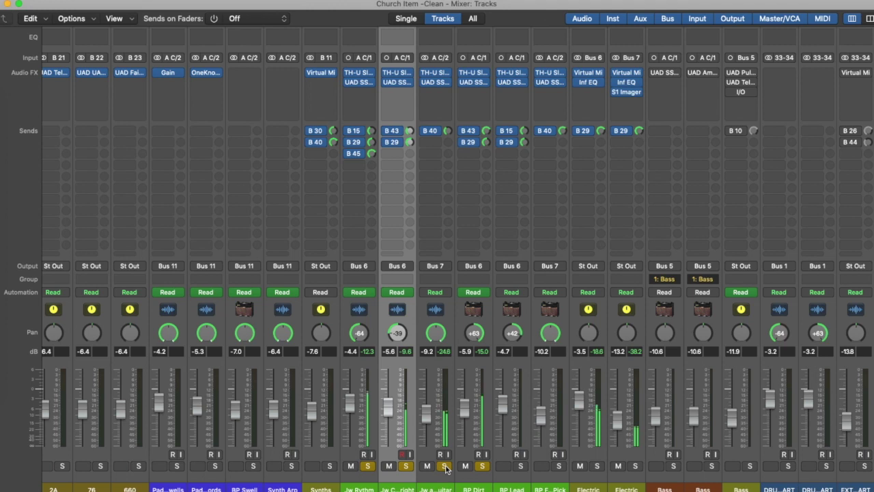
click(522, 467)
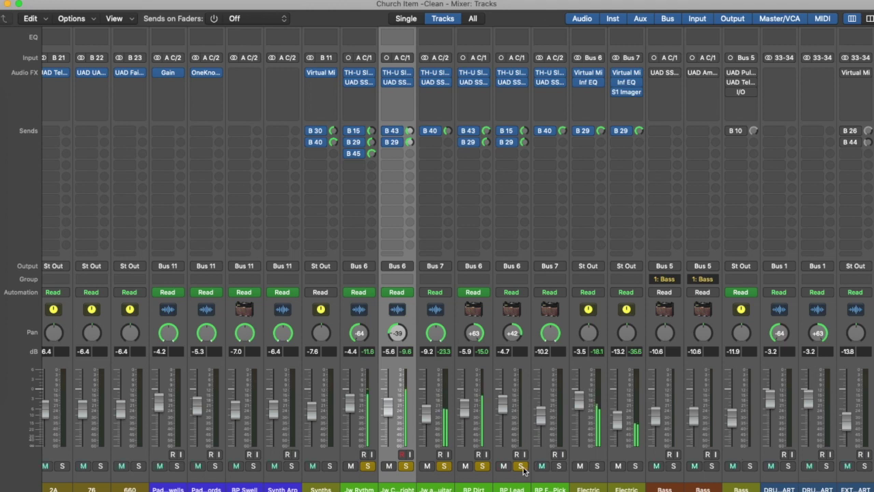
drag(509, 414, 542, 419)
click(559, 467)
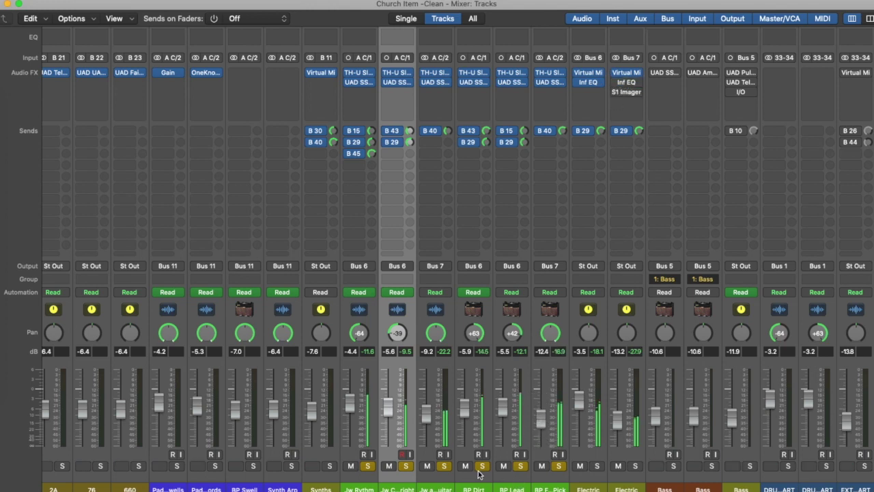
Solo only the Bus 7 Electric aux, enable its Virtual Mix Rack and set the FG-401 compressor threshold to about -21.5 dB
drag(367, 466, 635, 471)
click(636, 469)
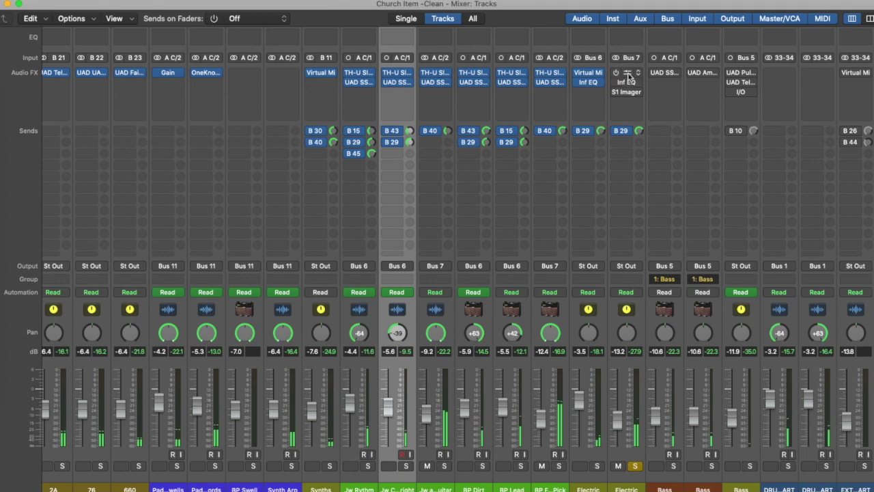
click(620, 73)
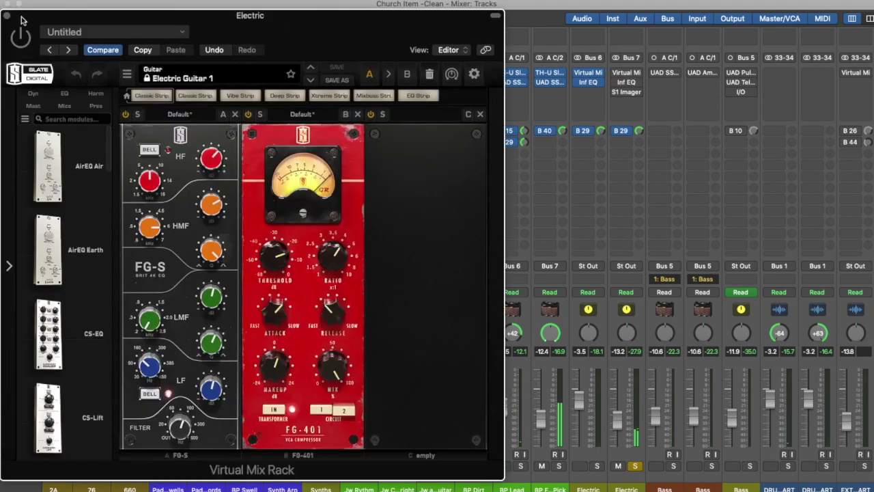
click(616, 73)
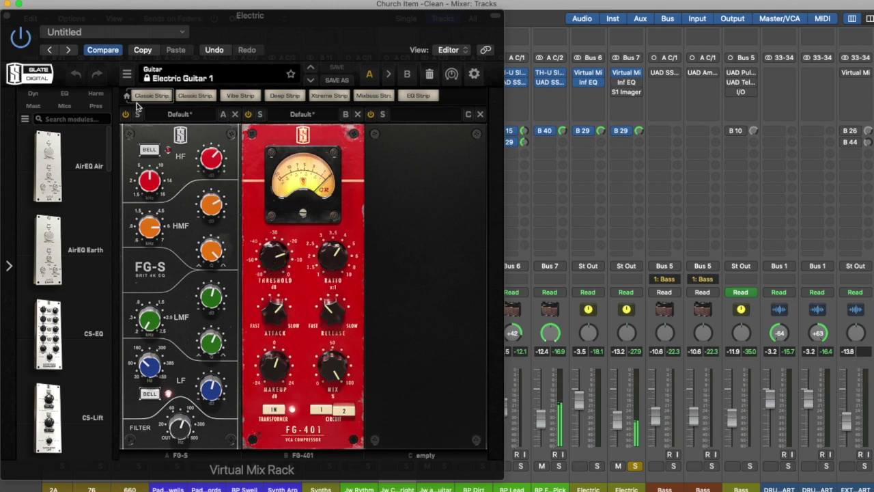
drag(279, 265, 279, 275)
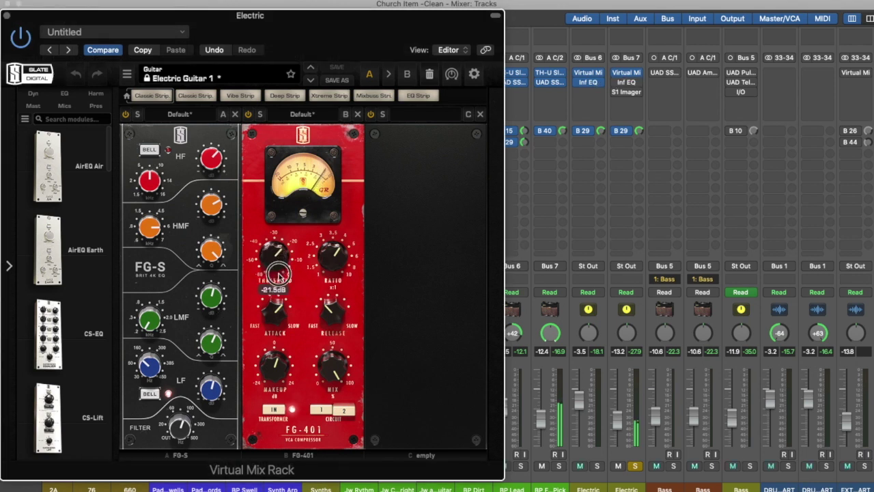
click(8, 17)
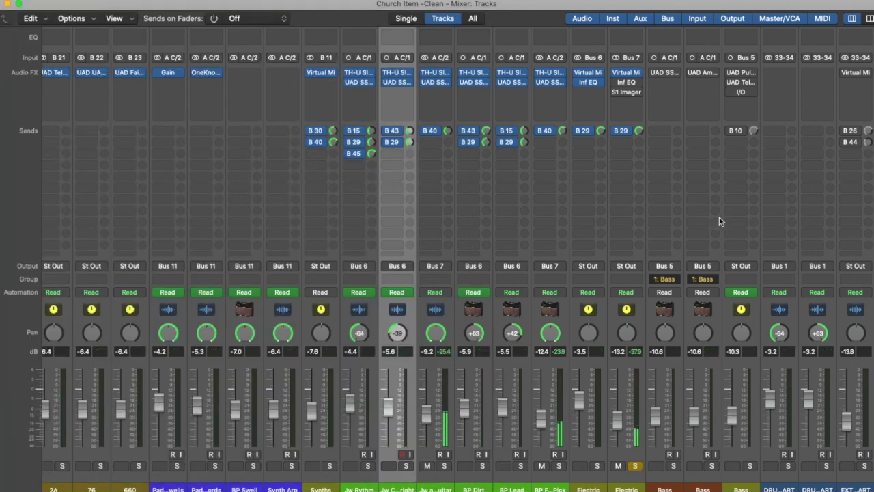
Enable Inf EQ and S1 Imager on the Bus 7 Electric aux, viewing each plug-in and nudging the imager's stereo width
mouse_move(619, 83)
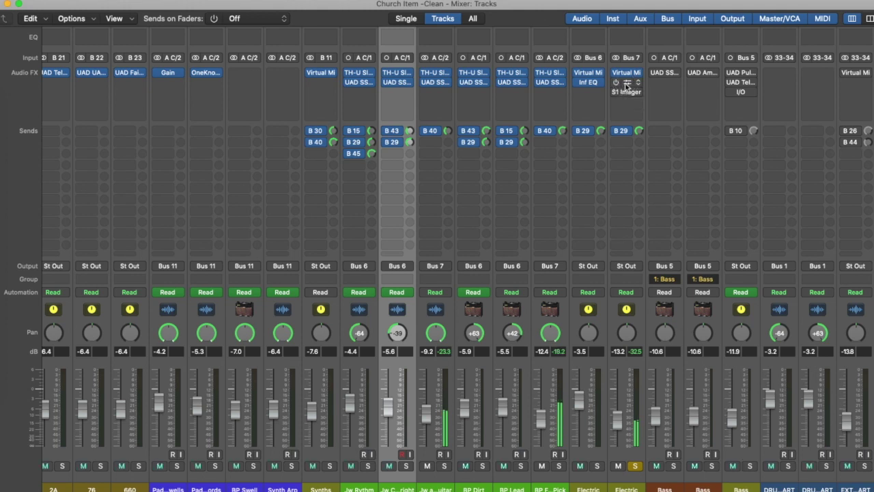
click(627, 84)
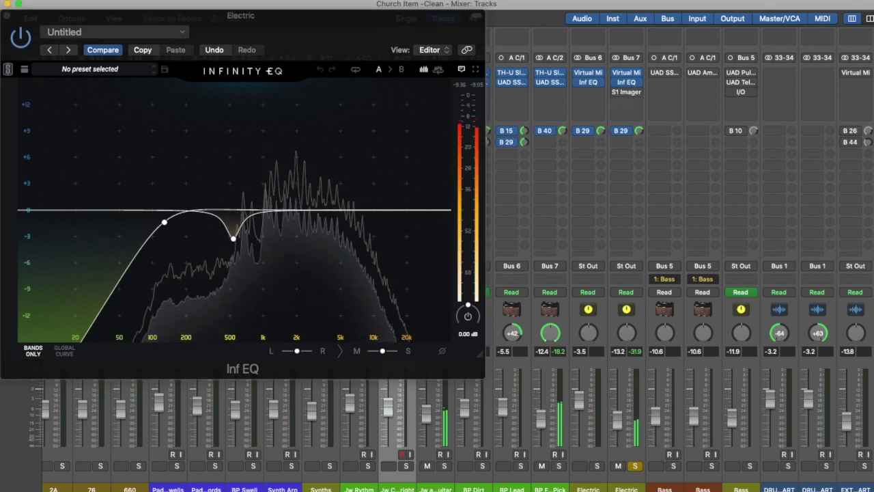
click(7, 17)
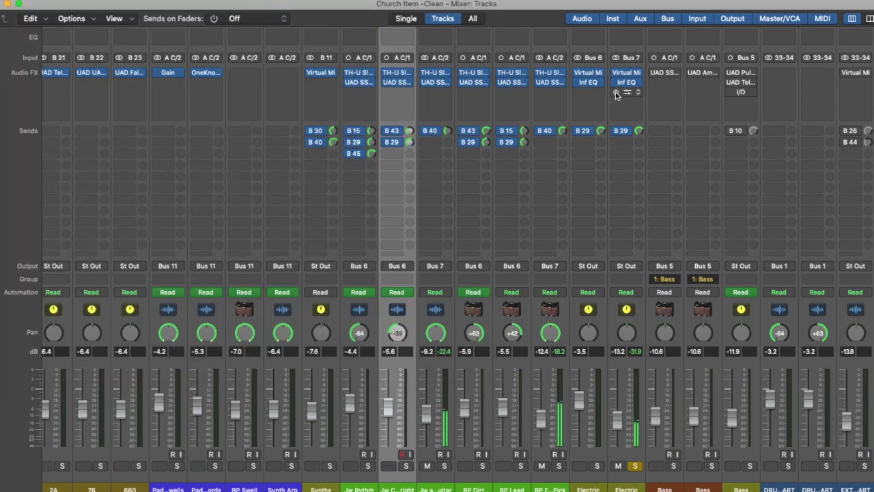
click(635, 97)
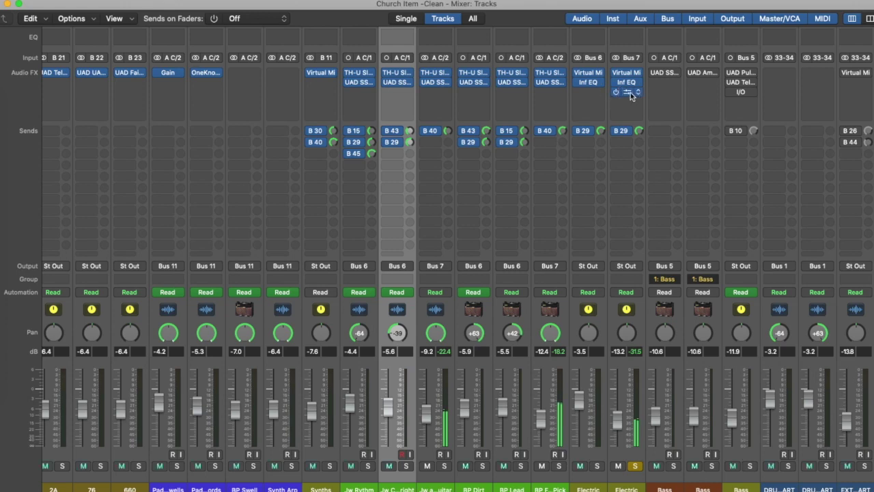
drag(46, 114, 45, 112)
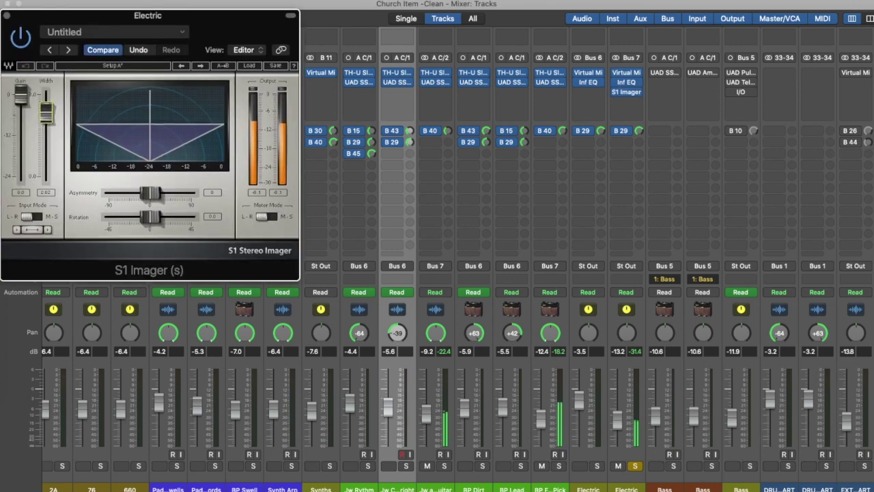
click(9, 16)
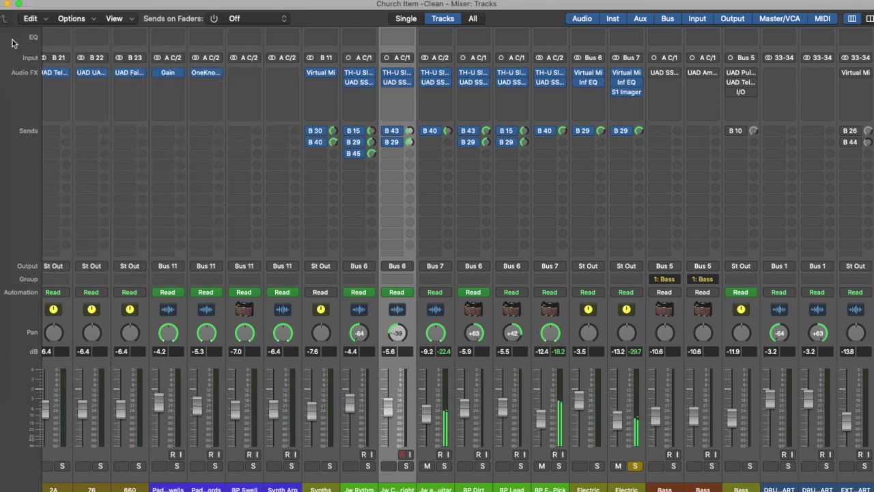
Add solos on the Bus 6 Electric aux, the guitars from Jw Rythm through BP Fast Pick, and both Bass tracks
click(596, 466)
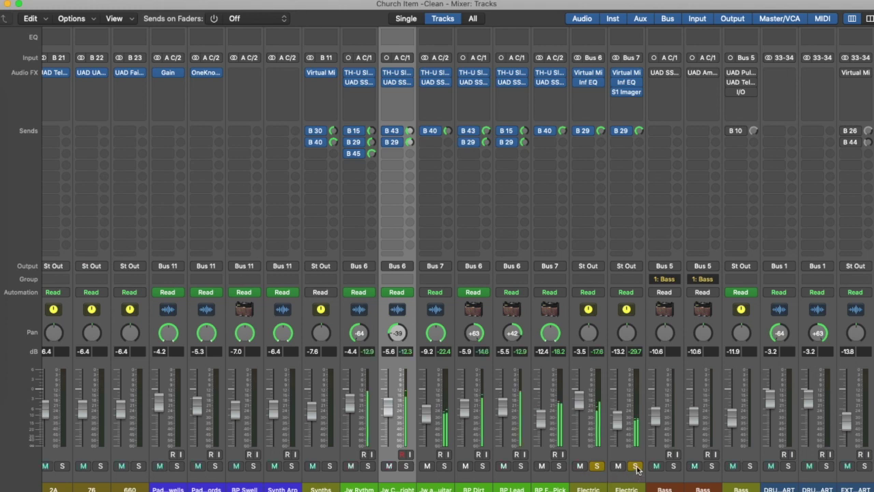
drag(368, 466, 554, 470)
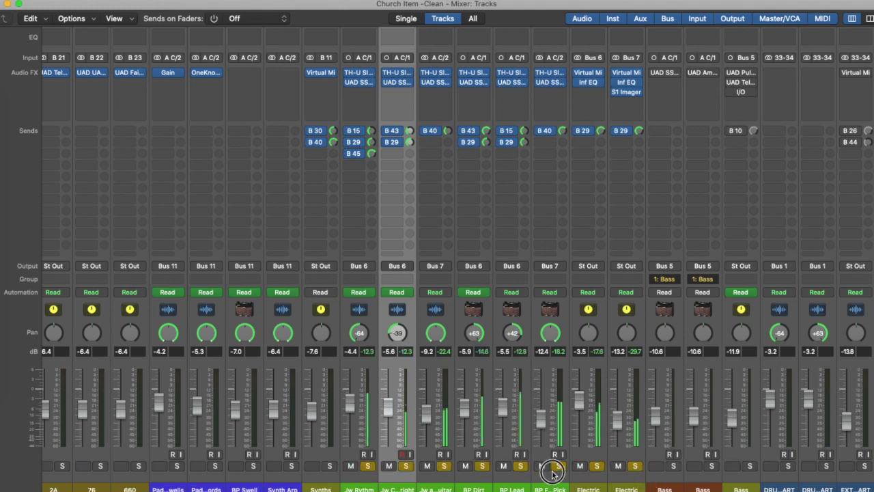
scroll(716, 478, right, 2)
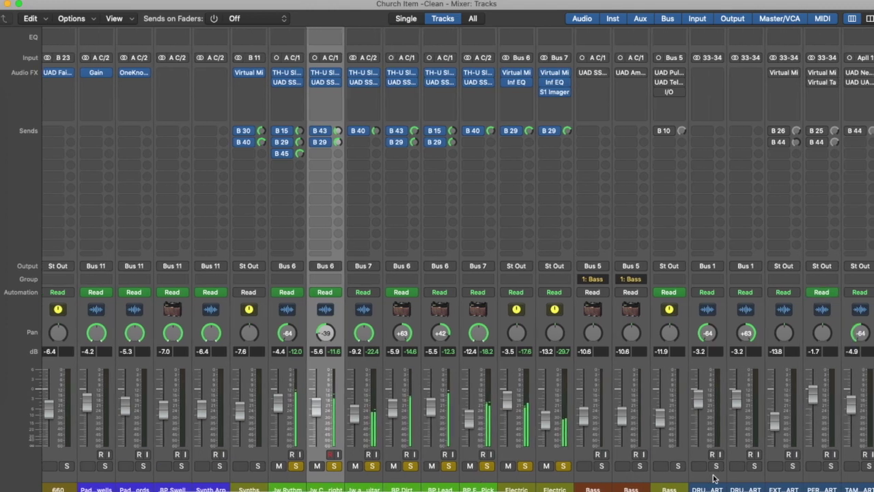
click(599, 466)
click(637, 466)
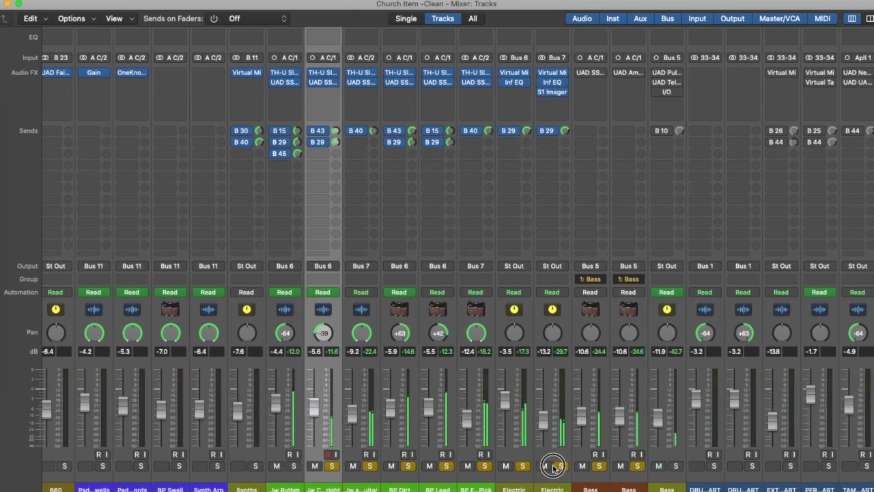
Leave only the two Bass tracks soloed, enable their UAD inserts, and view the UAD Ampeg B15N amp
drag(561, 470, 333, 466)
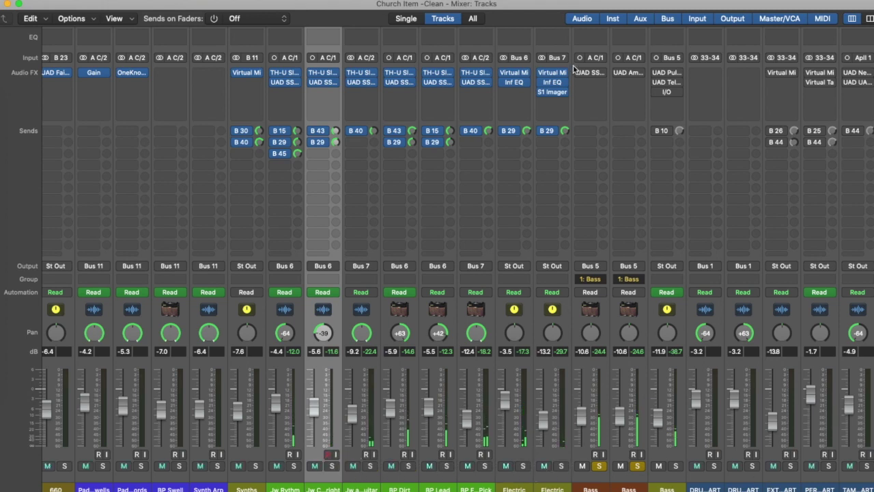
mouse_move(620, 74)
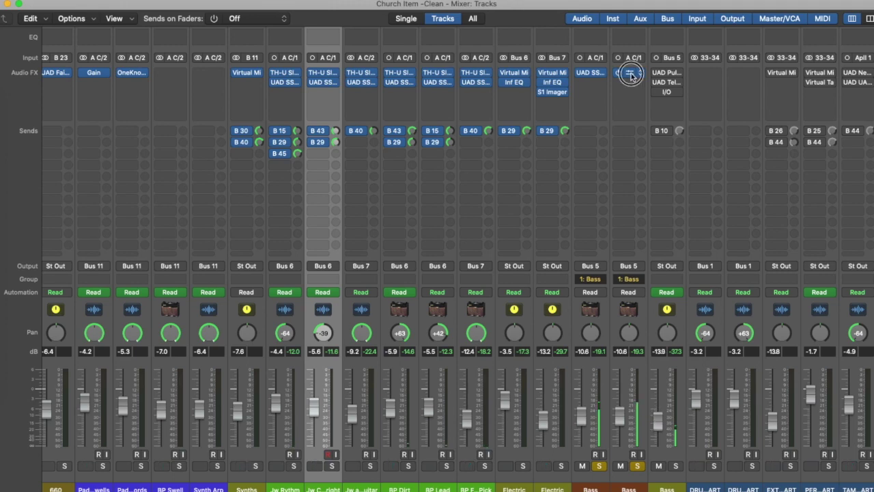
click(631, 73)
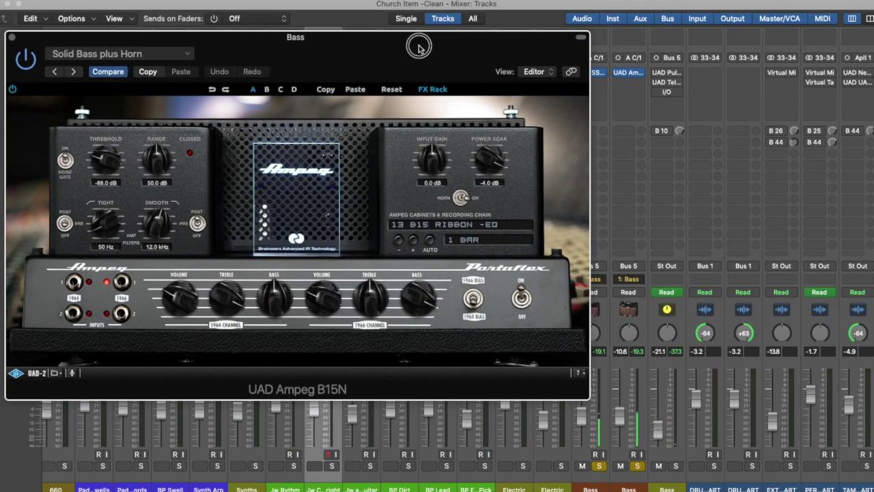
click(10, 38)
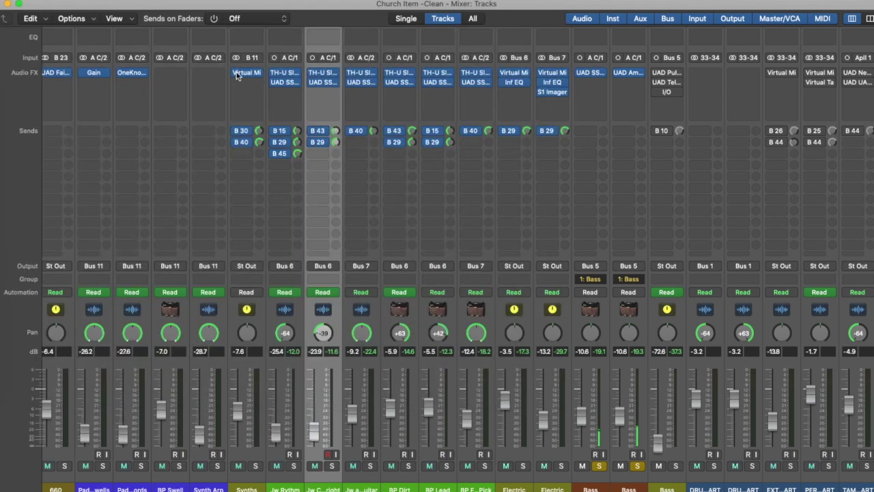
Enable the UAD Pultec EQP-1A and UAD Teletronix LA-2A Gray on the Bus 5 Bass aux, viewing and closing each plug-in window
click(659, 72)
click(668, 77)
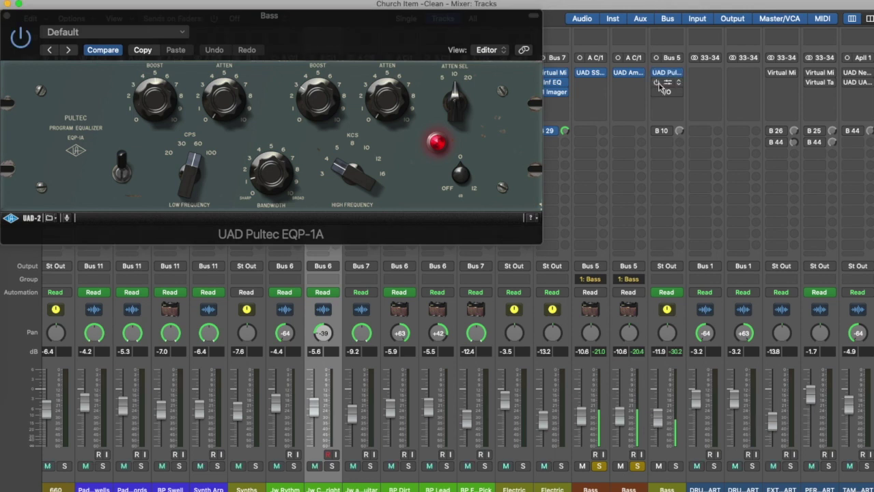
mouse_move(682, 94)
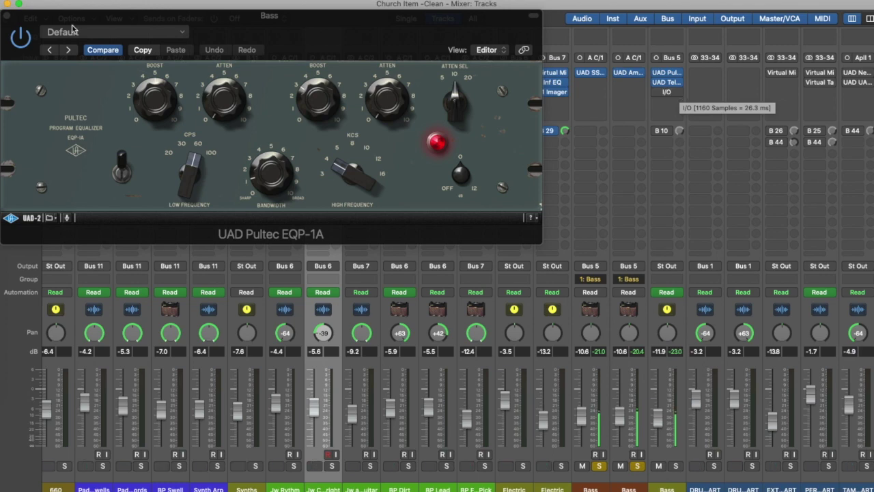
click(7, 16)
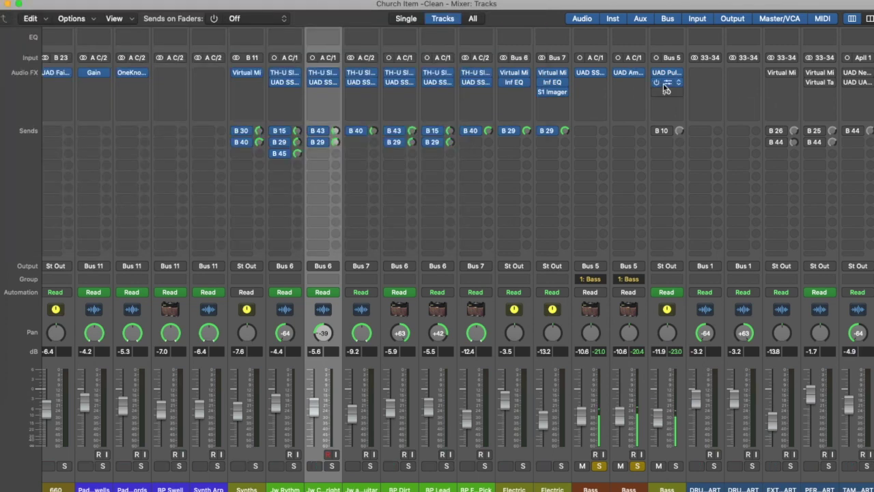
click(666, 84)
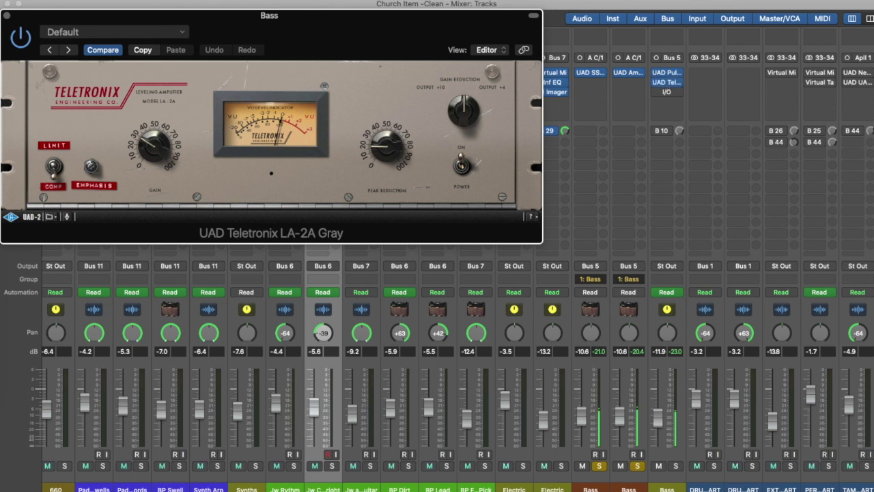
click(6, 17)
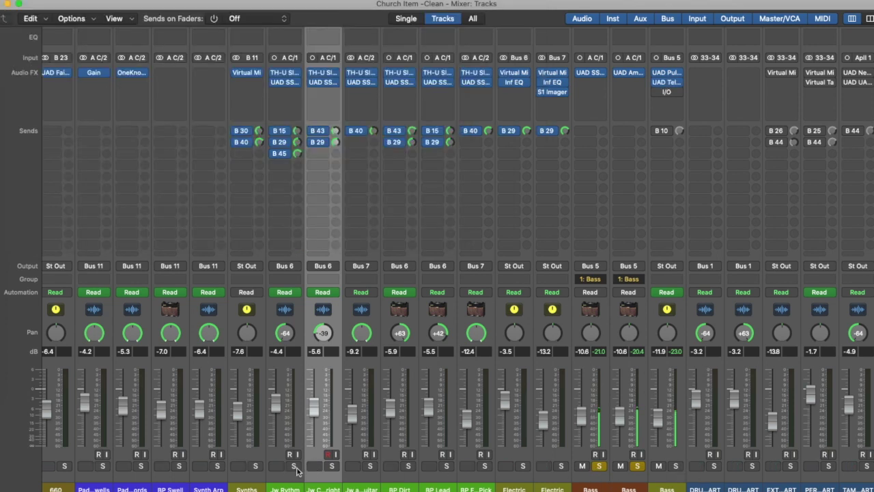
Solo all channels from the pads through the Bass aux and raise the two grouped Bass tracks to -7.8 dB
drag(102, 466, 677, 482)
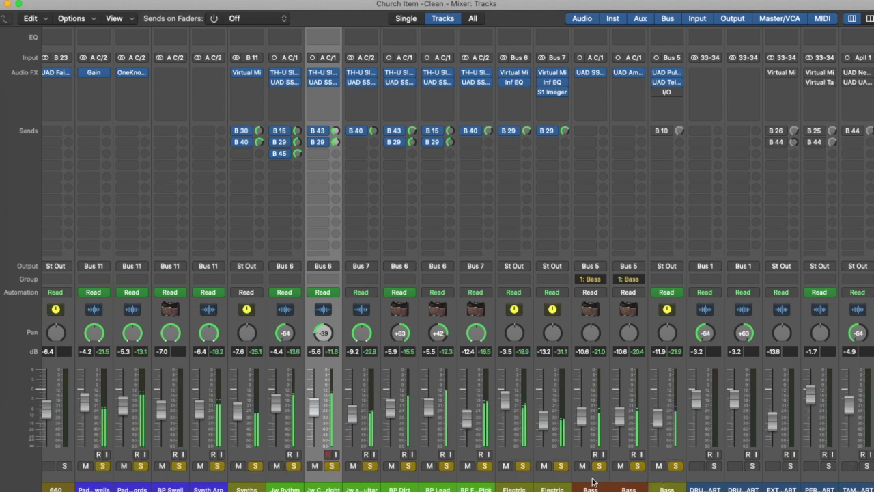
click(615, 478)
drag(583, 428, 579, 409)
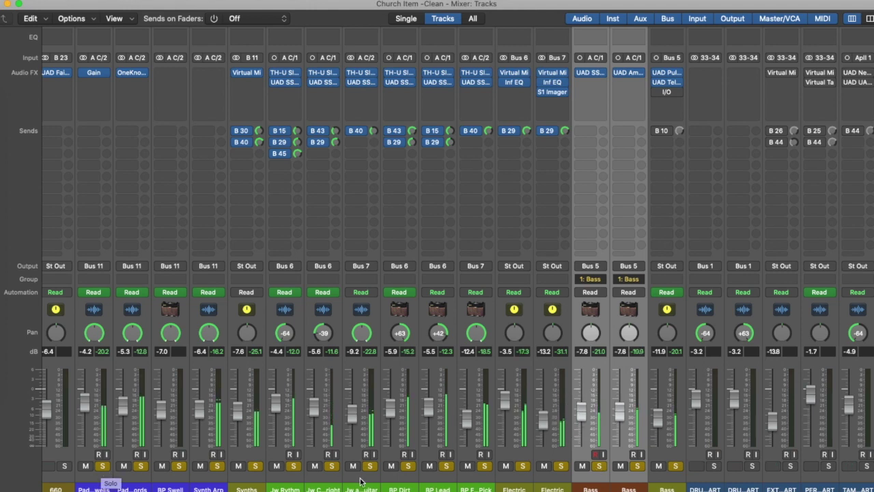
scroll(815, 459, right, 3)
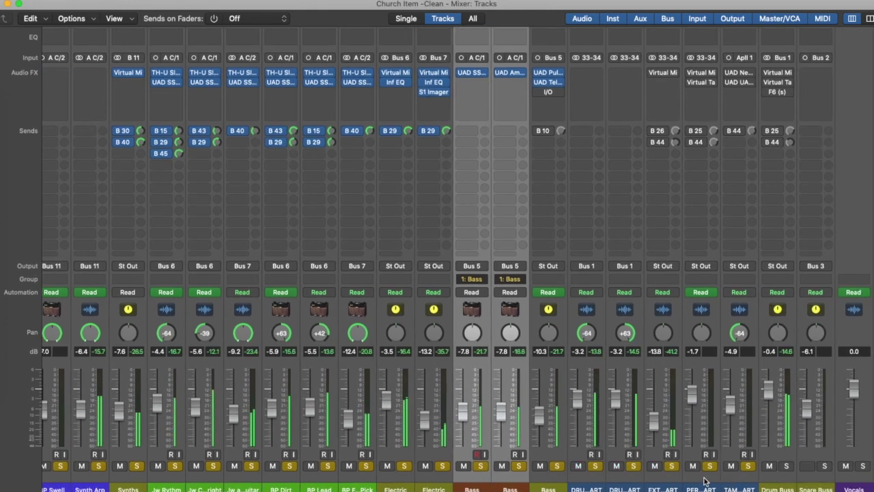
Enable the inserts on the Extra Snare, Percussion, TAM and Drum Buss channels, plus the sends on Extra Snare and Drum Buss
mouse_move(655, 77)
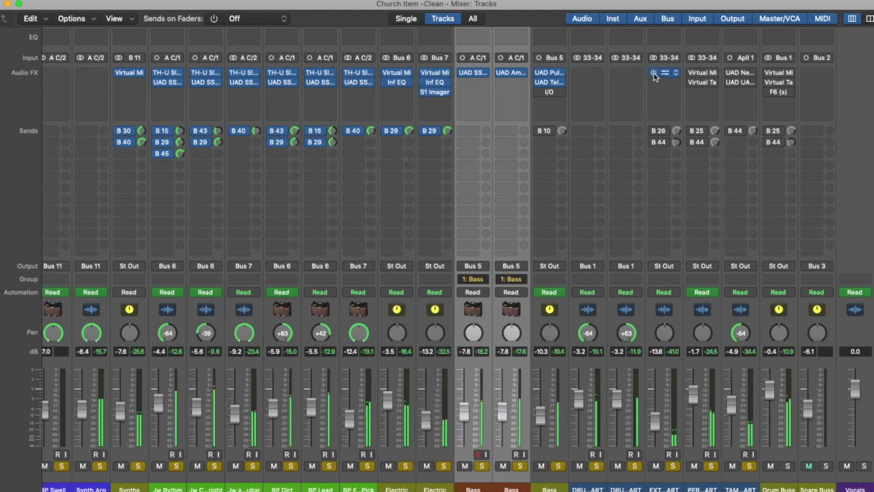
click(653, 142)
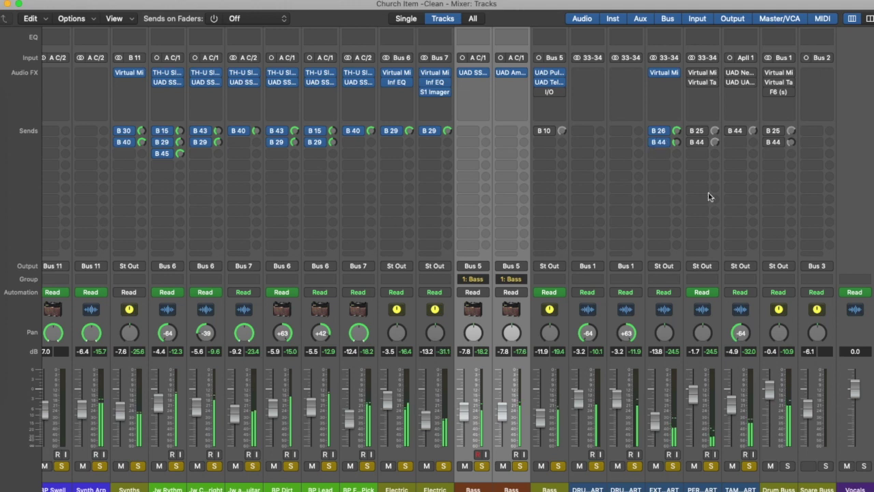
scroll(717, 176, right, 5)
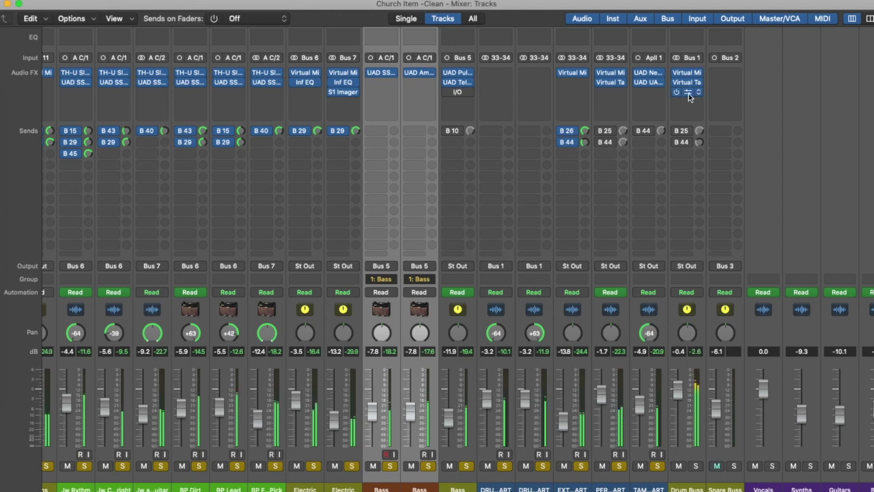
scroll(604, 134, right, 3)
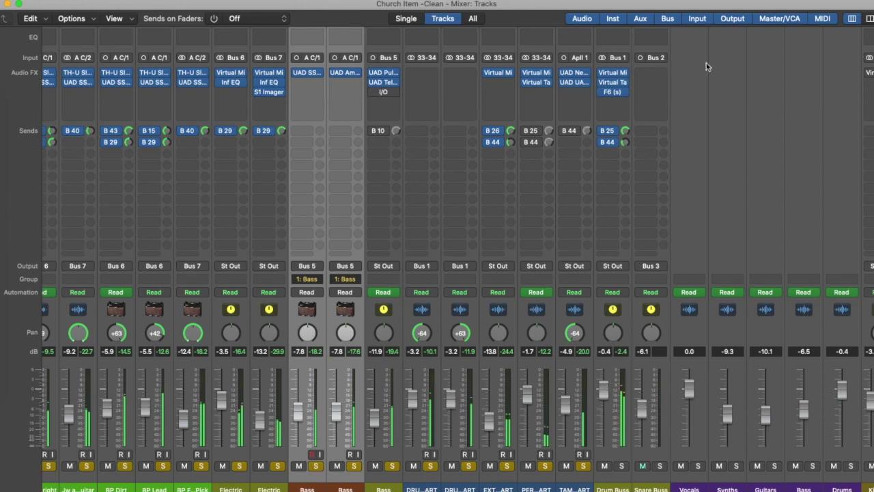
Enable the Virtual Mix Rack inserts on the Kick PC and Snare PC auxes
scroll(758, 313, right, 10)
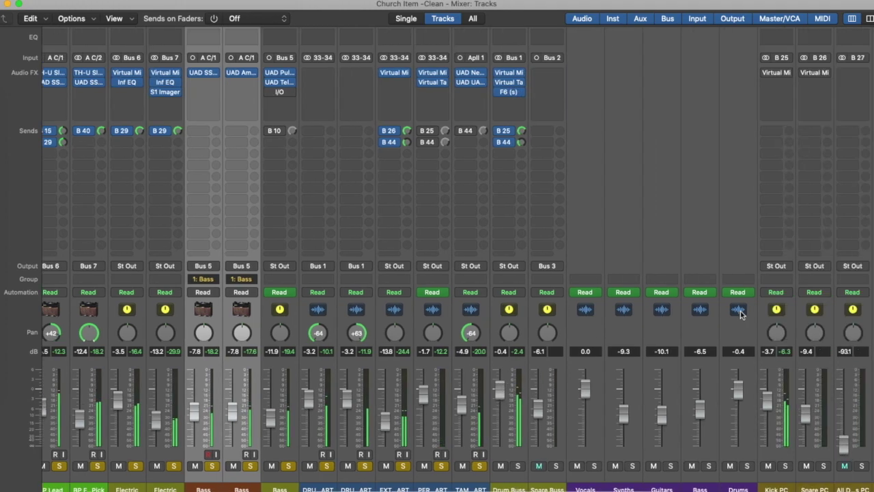
scroll(725, 310, left, 4)
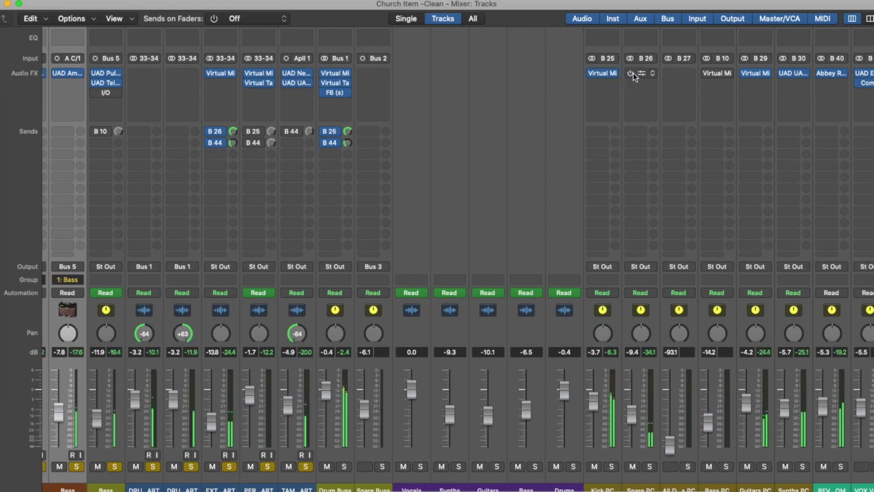
scroll(651, 191, left, 5)
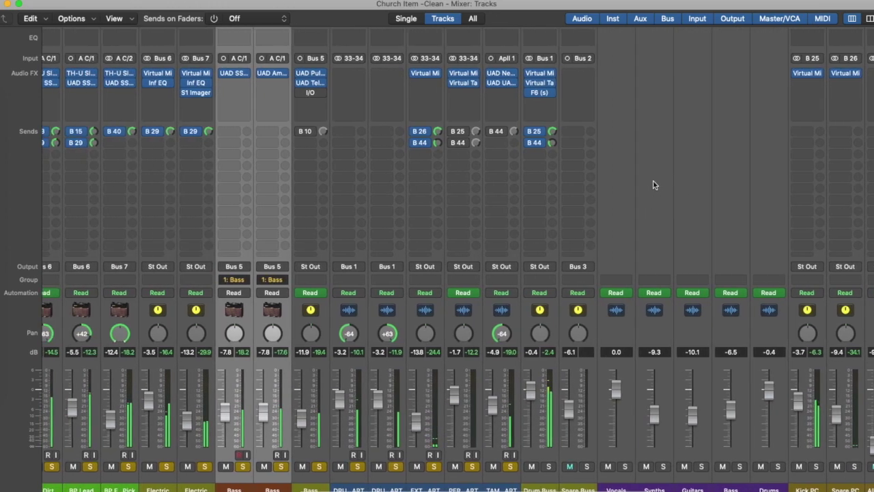
View the Virtual Mix Rack on the Drum Buss, moving its window clear of the mixer before closing it
click(544, 75)
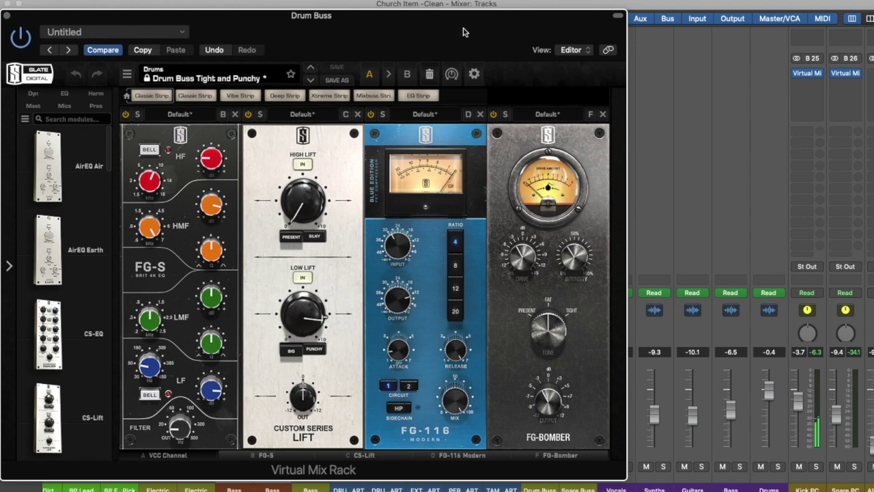
drag(464, 32, 644, 24)
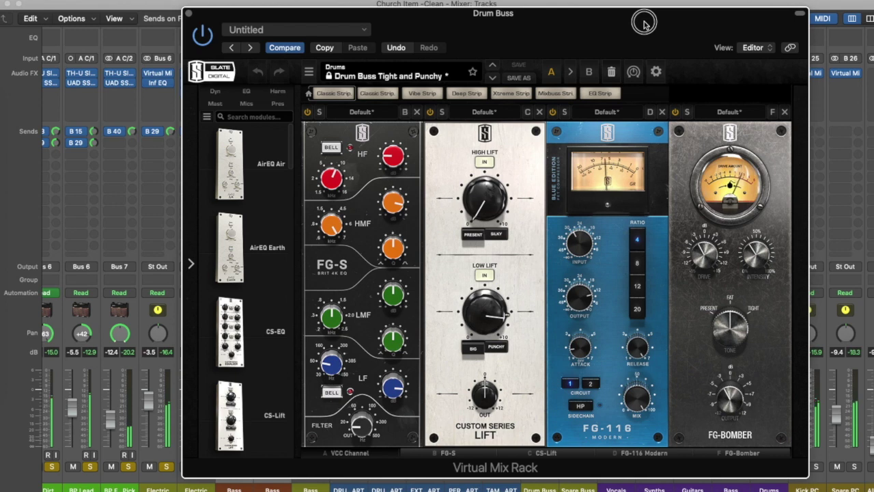
click(189, 14)
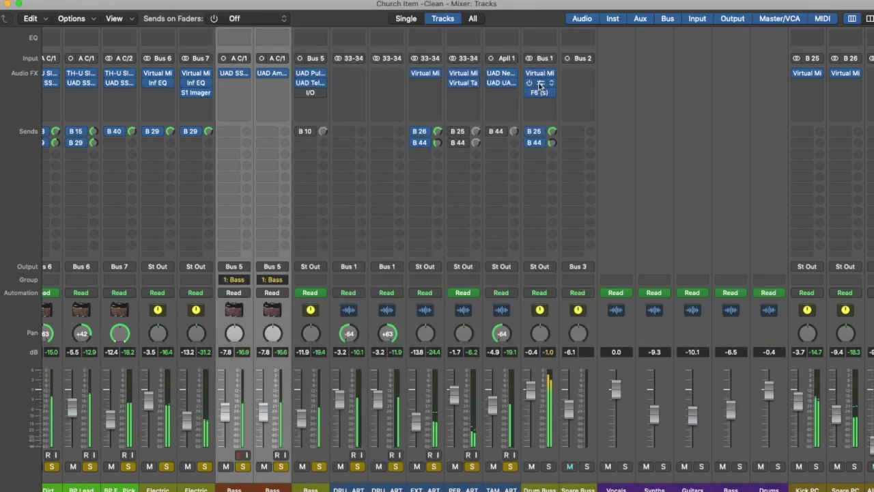
Inspect the virtual tape and F6 plug-ins on the Drum Buss, closing each window
click(540, 83)
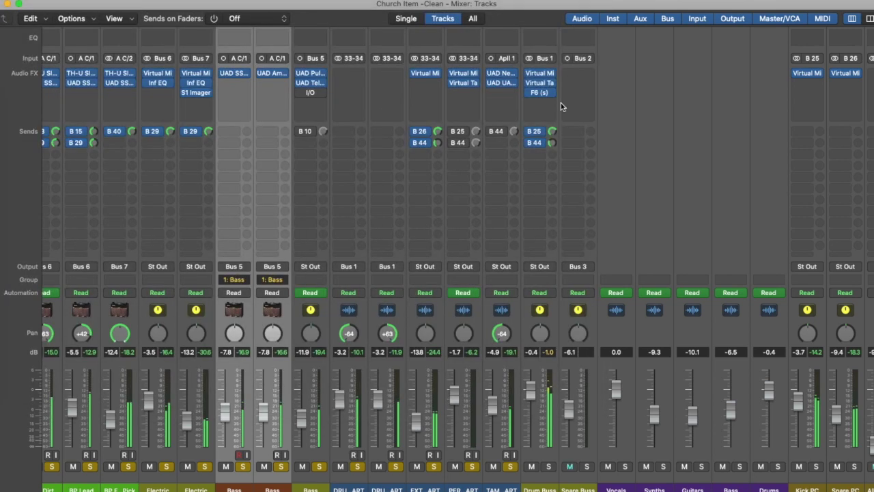
click(8, 15)
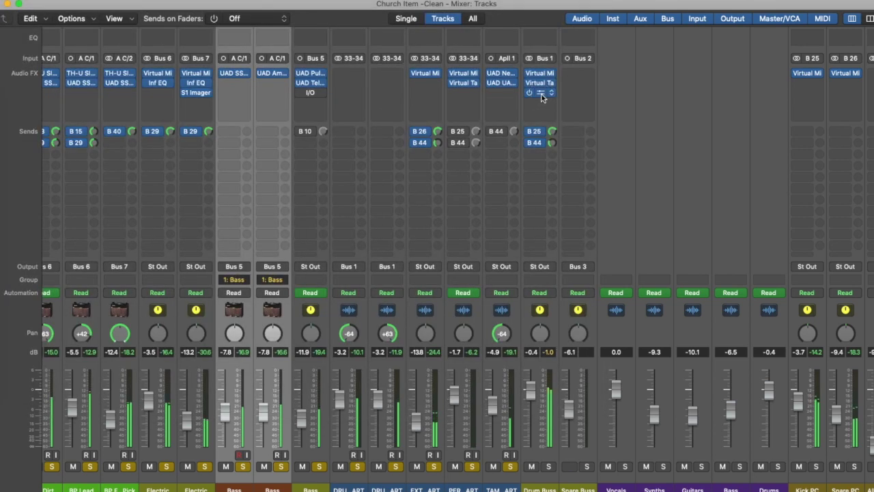
click(541, 94)
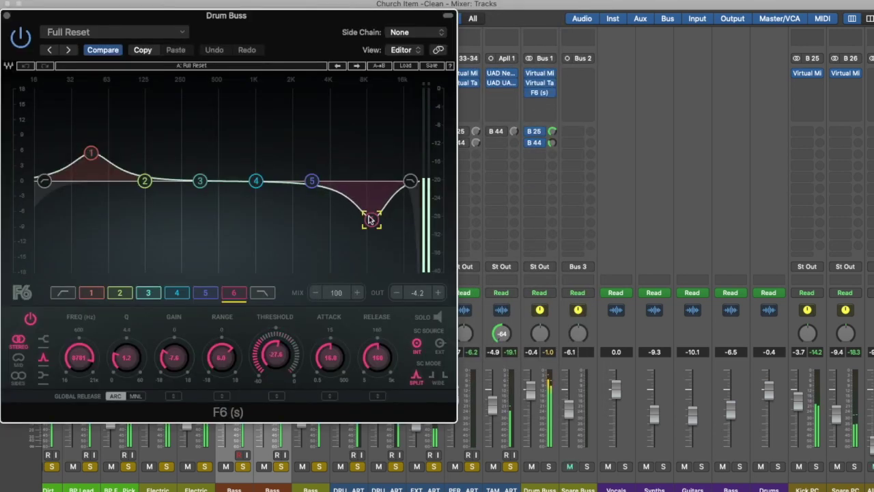
click(8, 14)
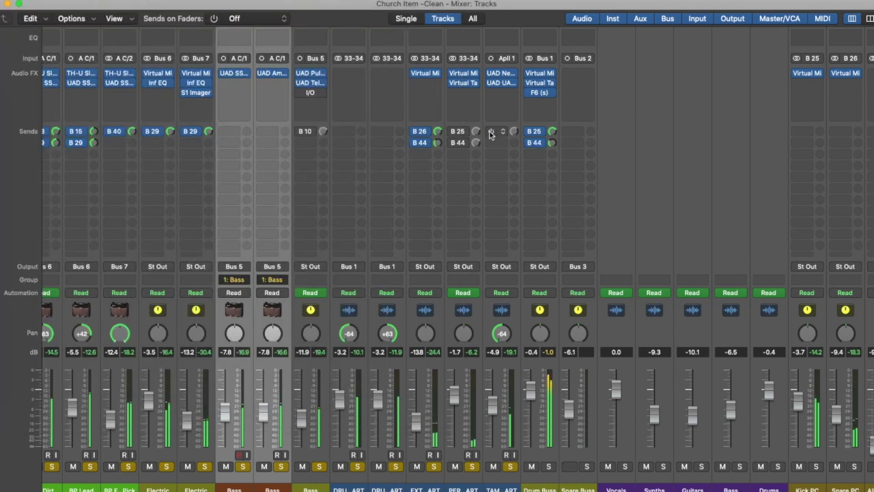
Enable sends B 25 and B 44 on Percussion and B 44 on TAM, and view Percussion's Virtual Mix Rack
click(452, 134)
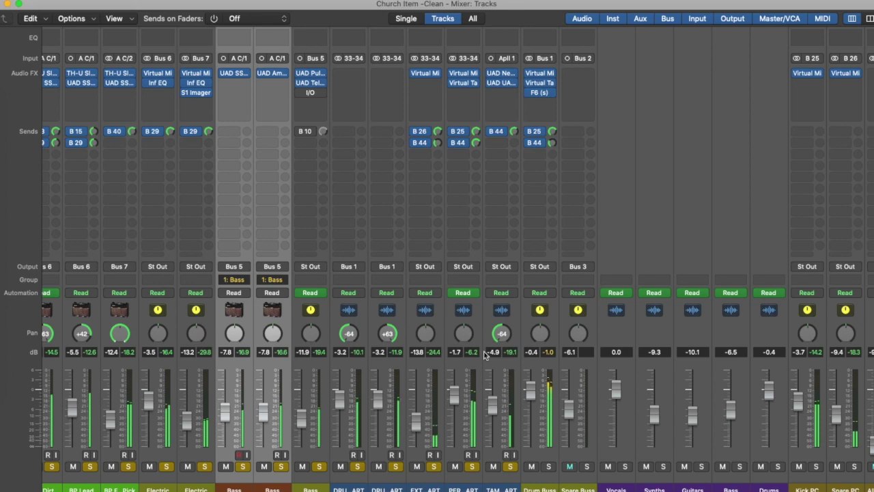
click(462, 77)
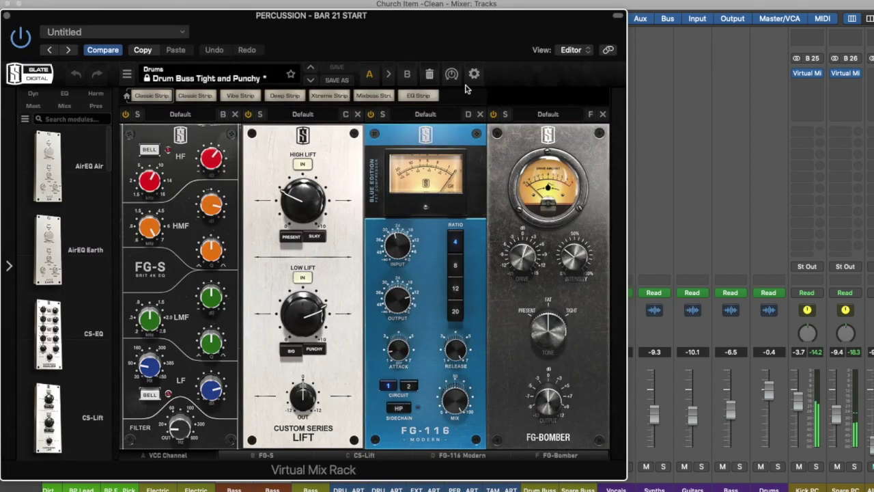
drag(458, 24, 668, 48)
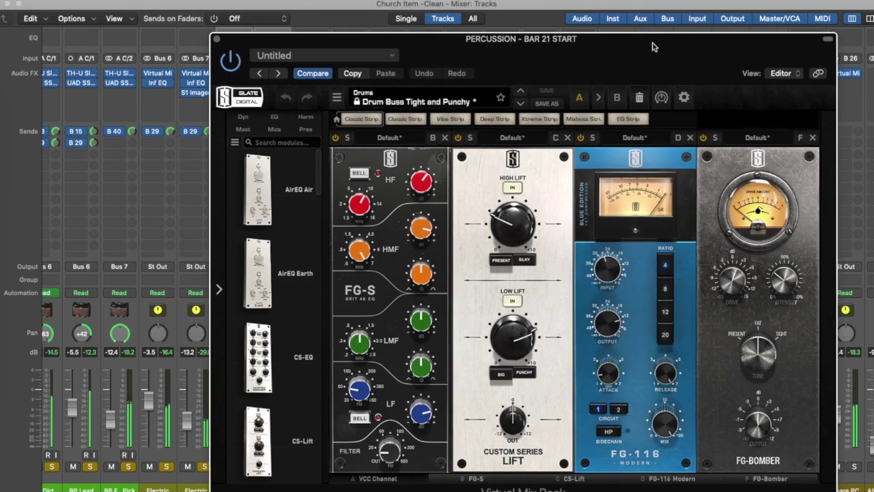
click(215, 41)
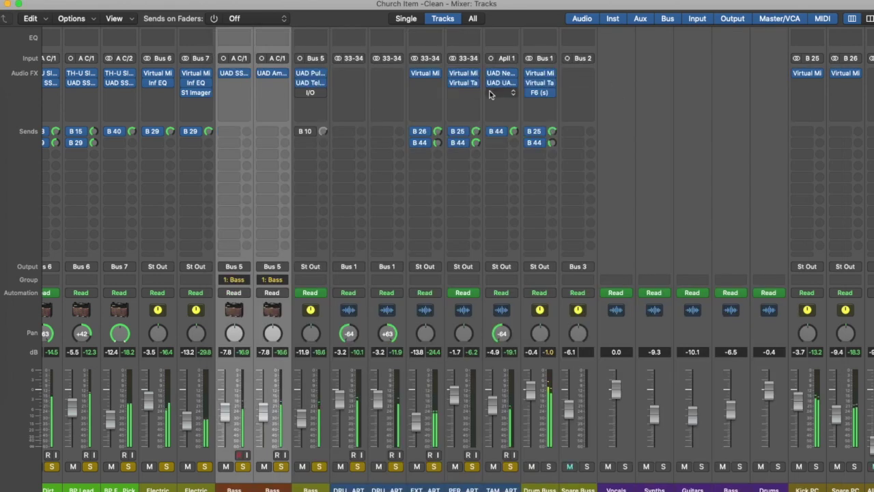
View the Snare 2 settings in the Extra Snare track's Virtual Mix Rack and close the window
click(424, 75)
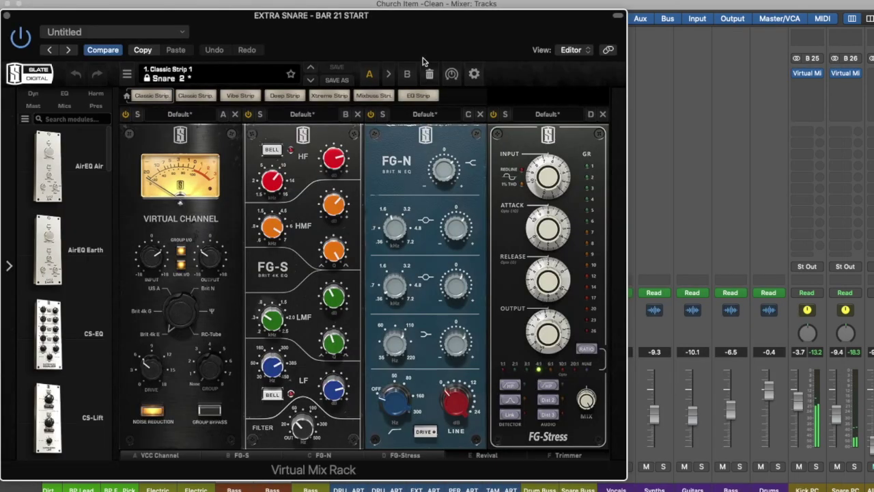
drag(444, 41, 663, 53)
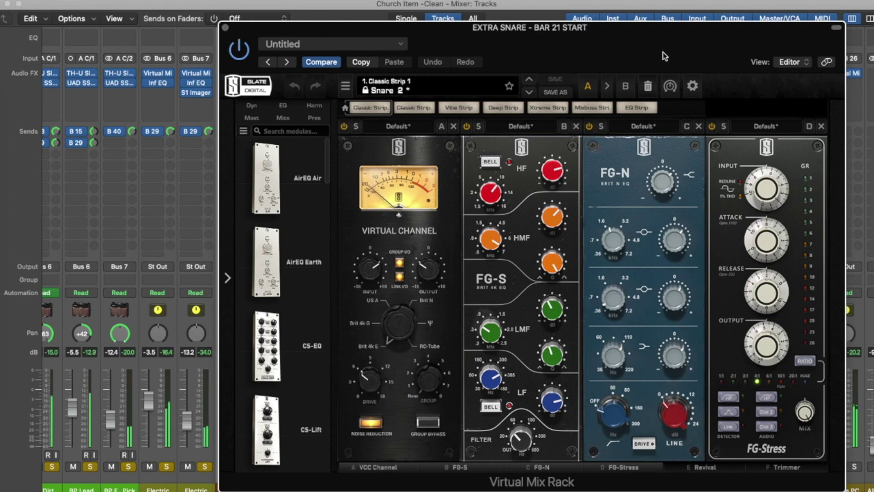
click(225, 30)
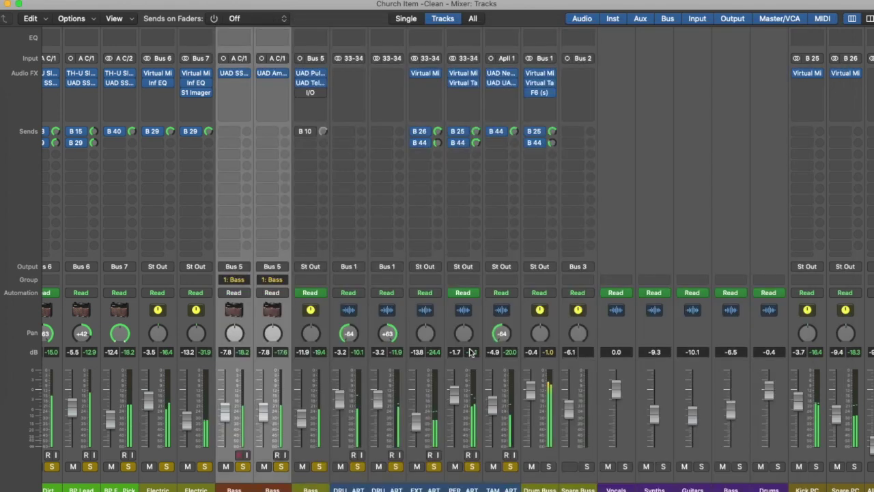
Lower the Synth Arp track's fader to -8.6 dB
scroll(690, 441, right, 5)
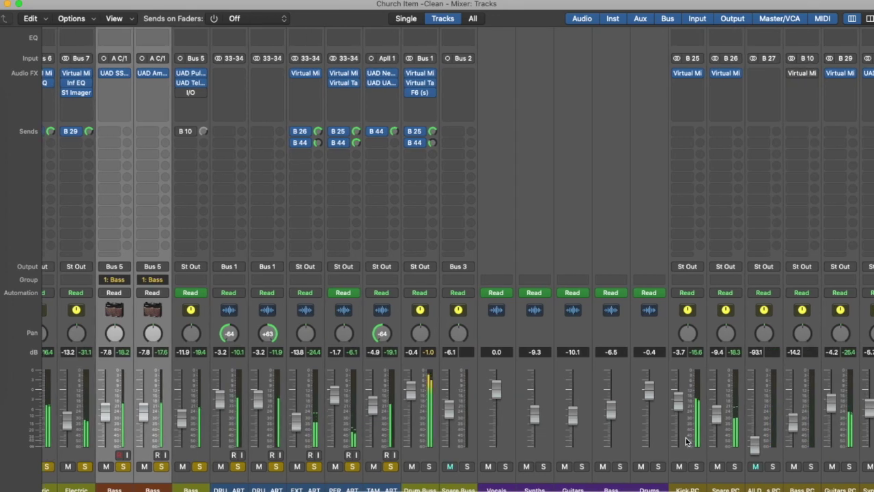
scroll(421, 441, left, 7)
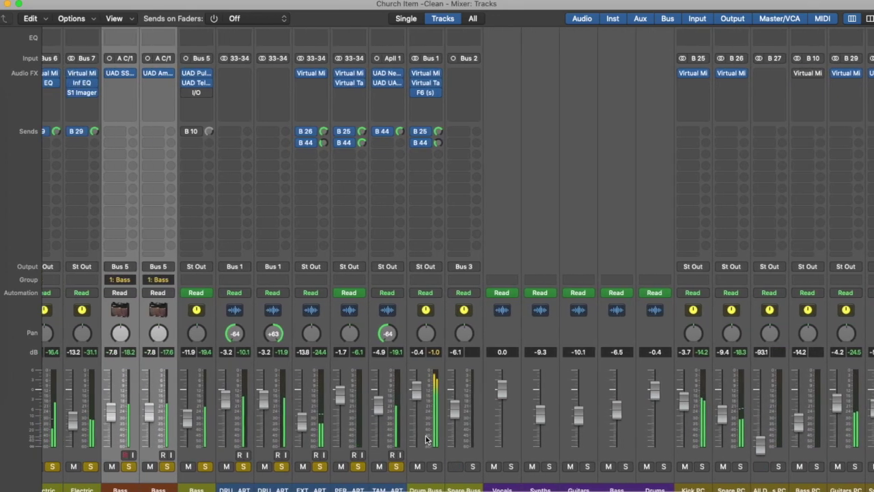
scroll(445, 442, left, 1)
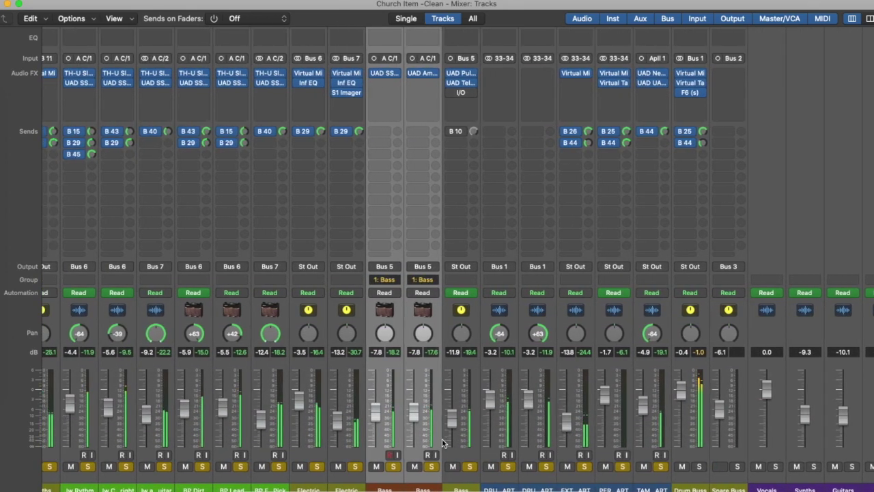
scroll(524, 443, left, 10)
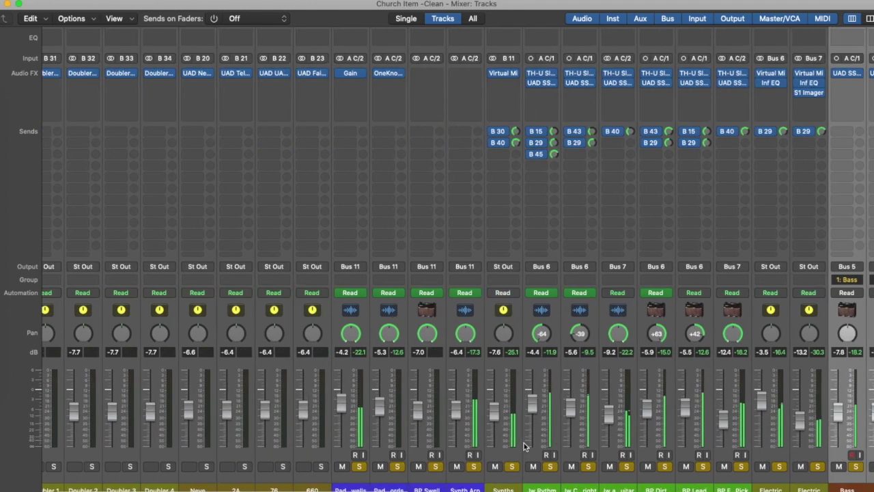
click(461, 413)
drag(462, 414, 462, 417)
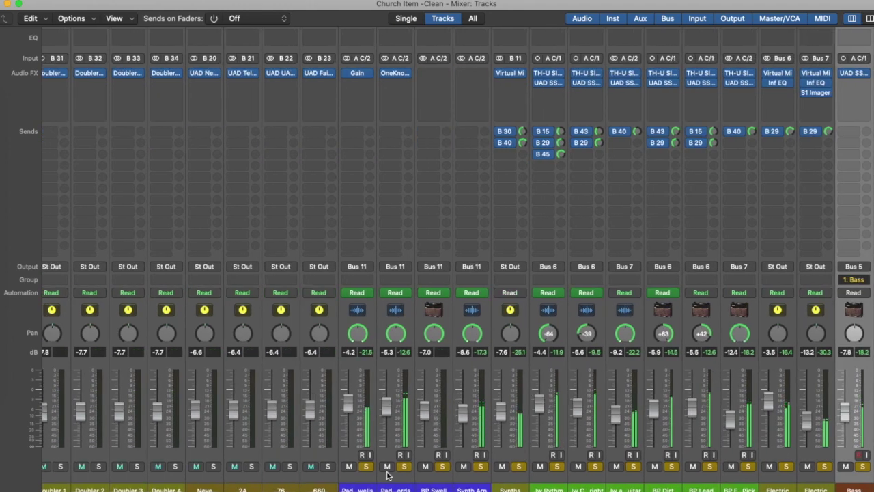
Clear the solos on all channels from the pads through the TAM track so the full mix plays
click(597, 463)
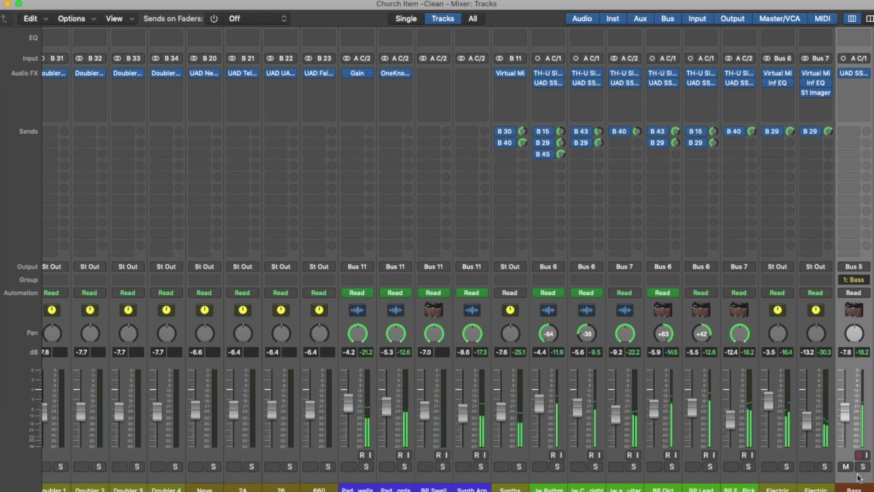
scroll(765, 478, right, 4)
scroll(765, 478, right, 5)
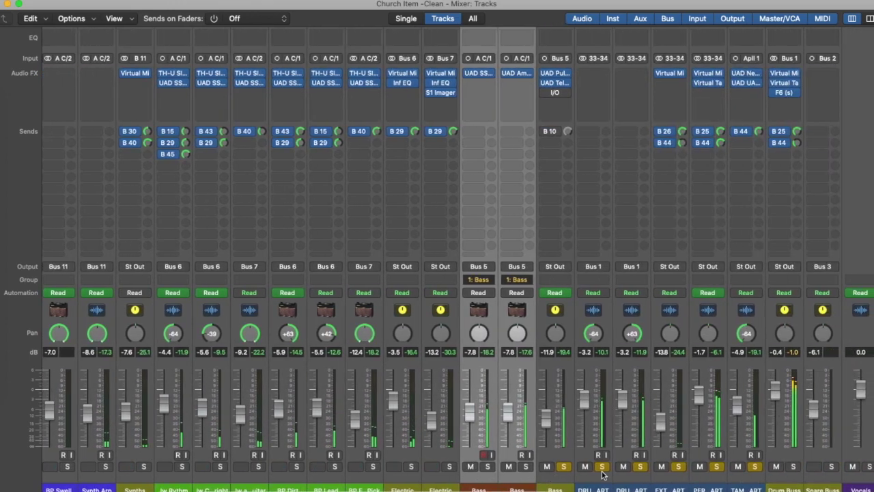
click(692, 466)
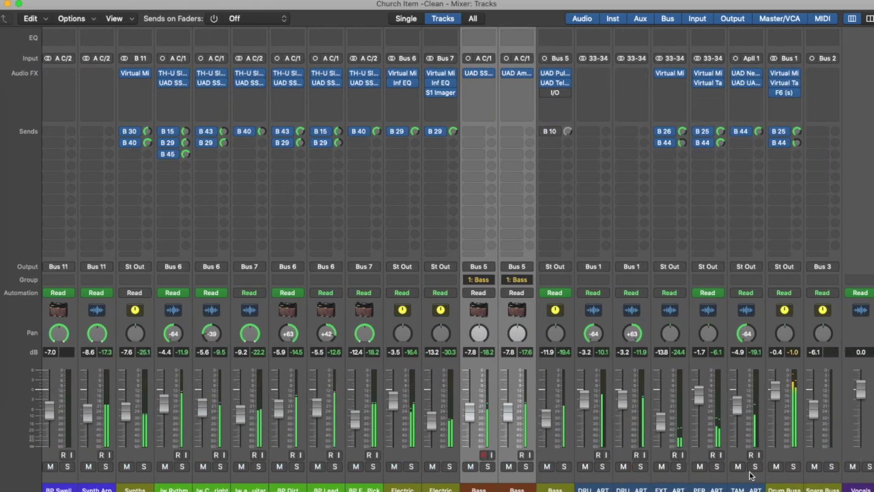
Enable the Virtual Mix Rack insert on the Bass PC aux
scroll(748, 465, right, 8)
scroll(743, 464, right, 8)
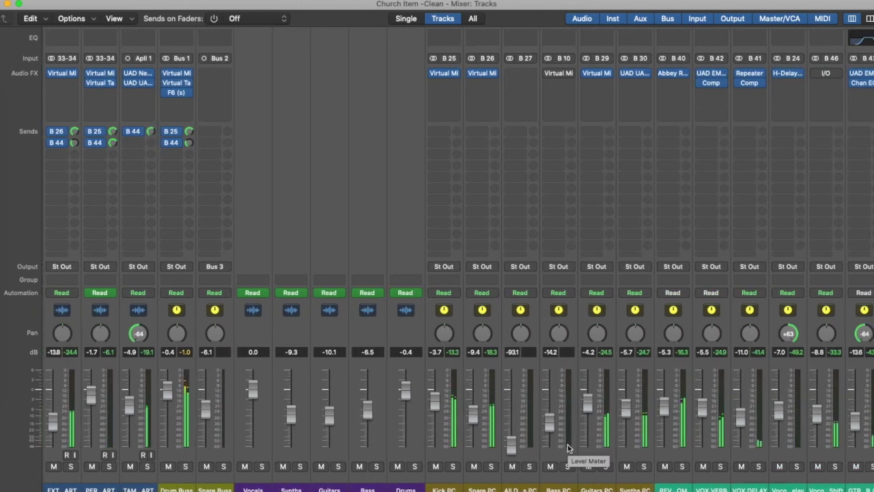
mouse_move(547, 77)
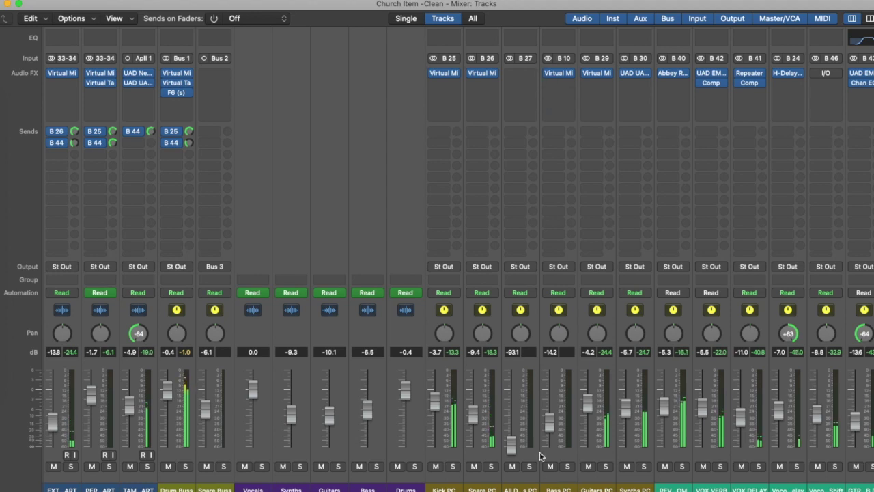
View the Drum Buss Thick settings in the Kick PC aux's Virtual Mix Rack and close the window
scroll(552, 451, left, 5)
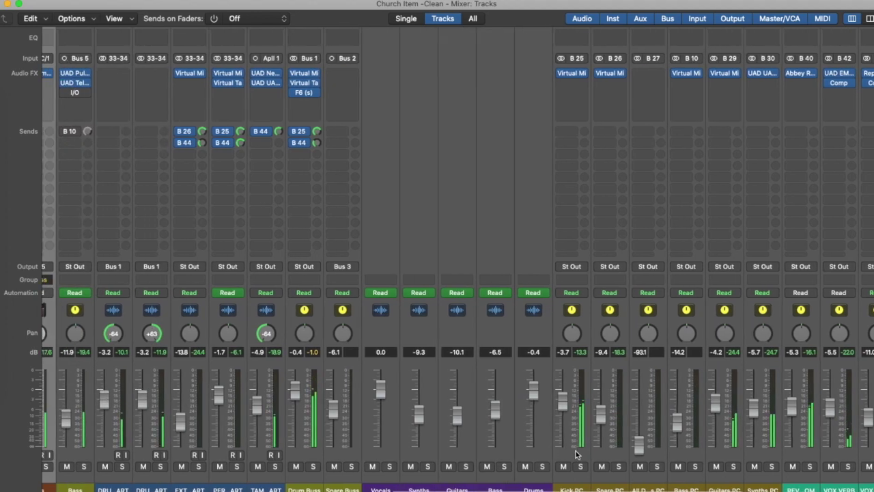
scroll(709, 123, right, 5)
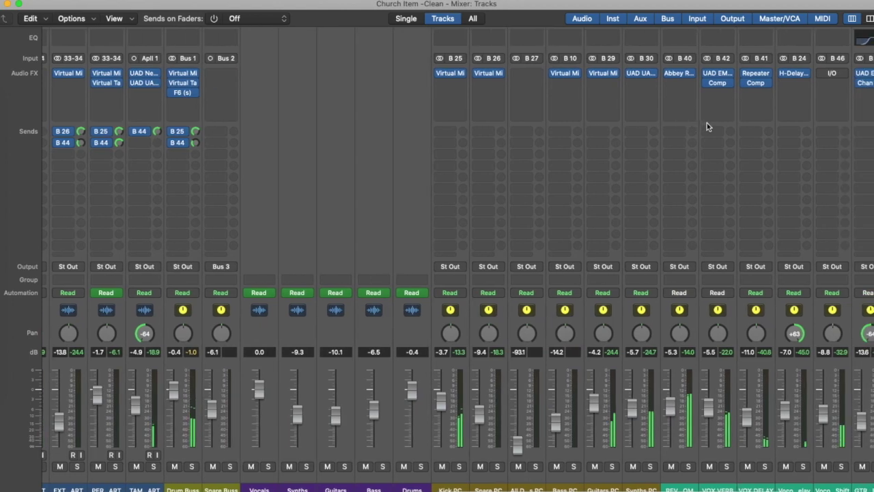
click(451, 73)
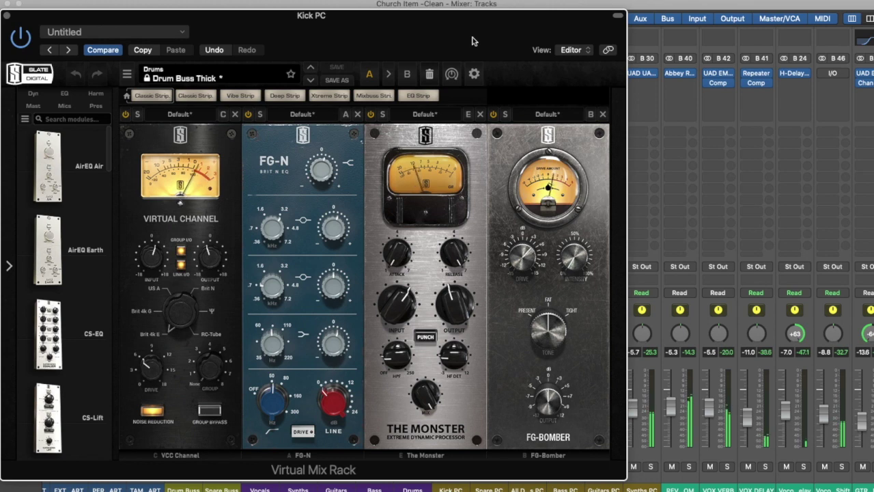
click(7, 14)
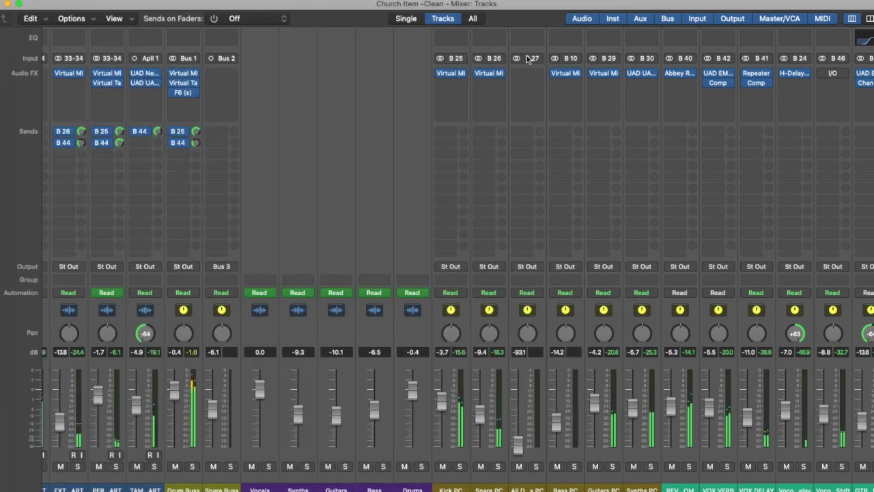
Set the AirEQ Air gain to 8.73 dB in the Snare PC aux's Virtual Mix Rack and close the plug-in window
click(489, 74)
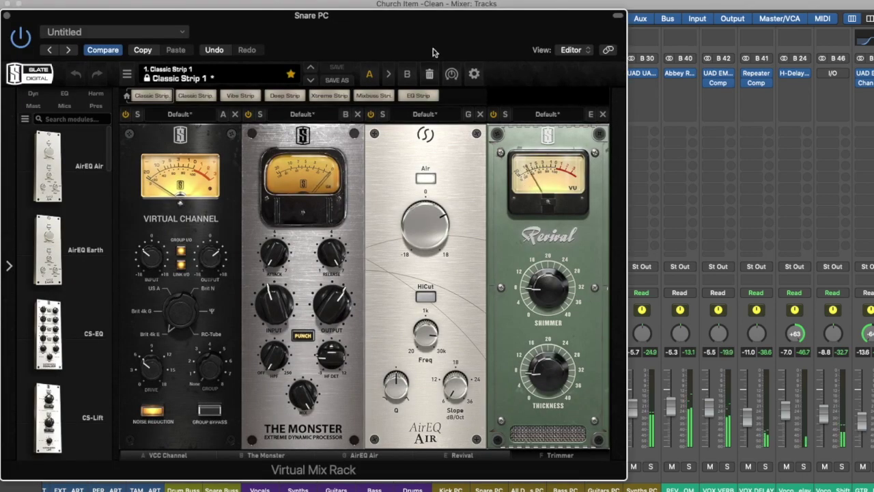
drag(425, 226, 425, 211)
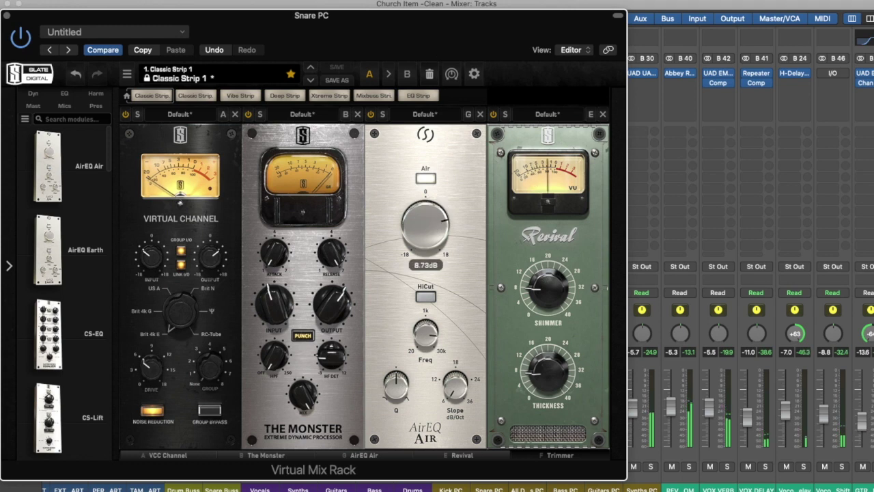
click(8, 15)
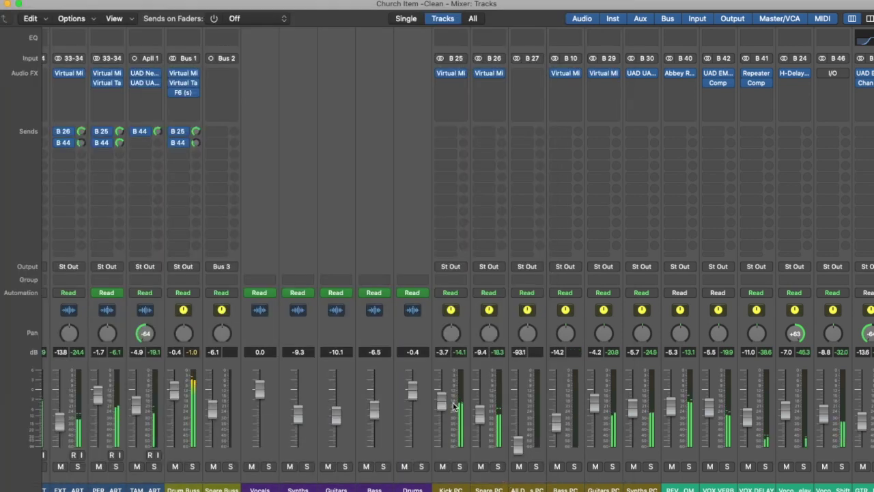
Raise the Snare PC aux's fader to -7.8 dB
scroll(413, 420, left, 5)
drag(735, 420, 734, 414)
scroll(778, 230, right, 5)
scroll(779, 229, right, 2)
drag(414, 411, 414, 415)
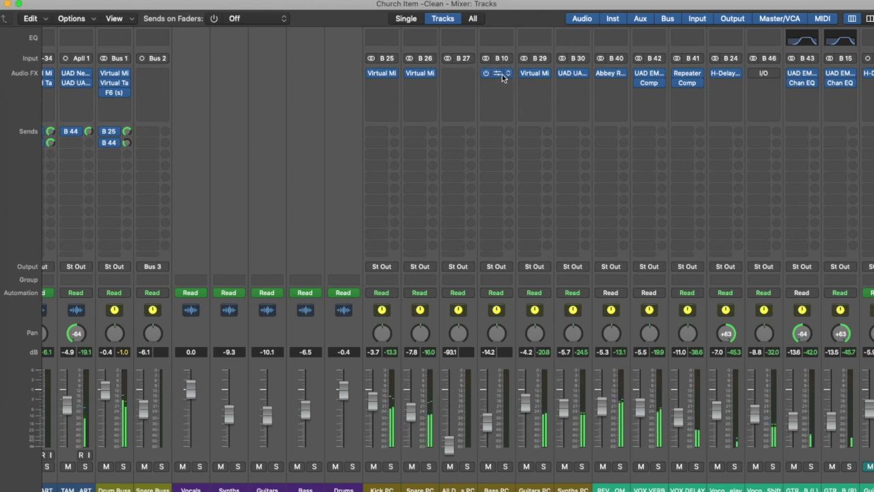
View the Fat Bass module chain in the Bass PC aux's Virtual Mix Rack and close the window
click(498, 74)
drag(400, 15, 275, 3)
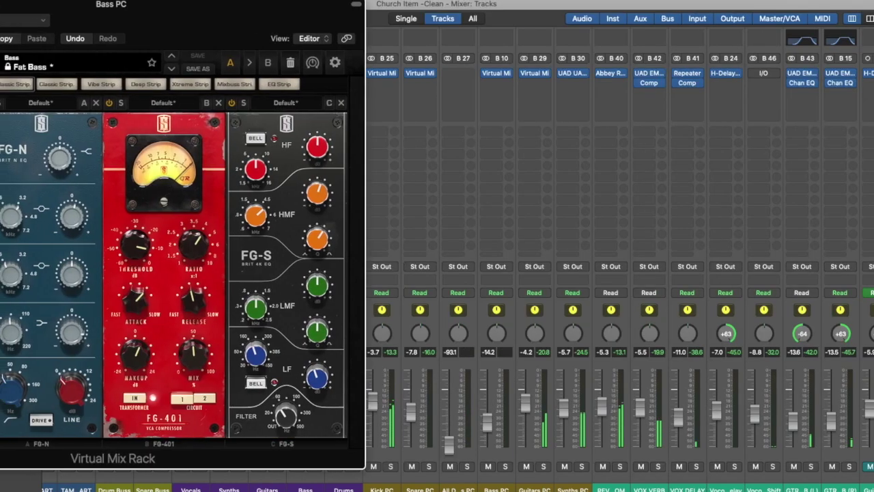
drag(370, 5, 379, 4)
drag(0, 15, 267, 16)
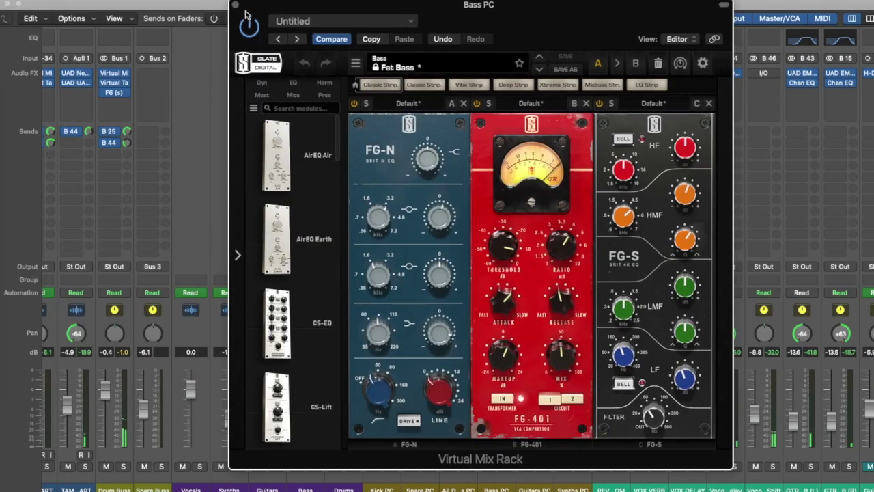
click(237, 7)
Raise the Bass PC fader to -10.4 dB and fine-tune the FG-401 compressor's threshold and makeup gain in its Virtual Mix Rack
scroll(214, 253, left, 10)
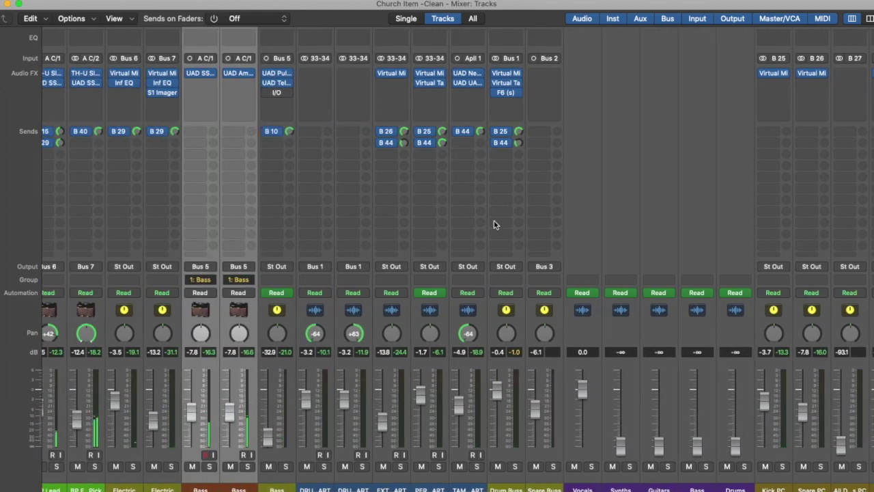
scroll(502, 229, right, 4)
scroll(502, 229, right, 5)
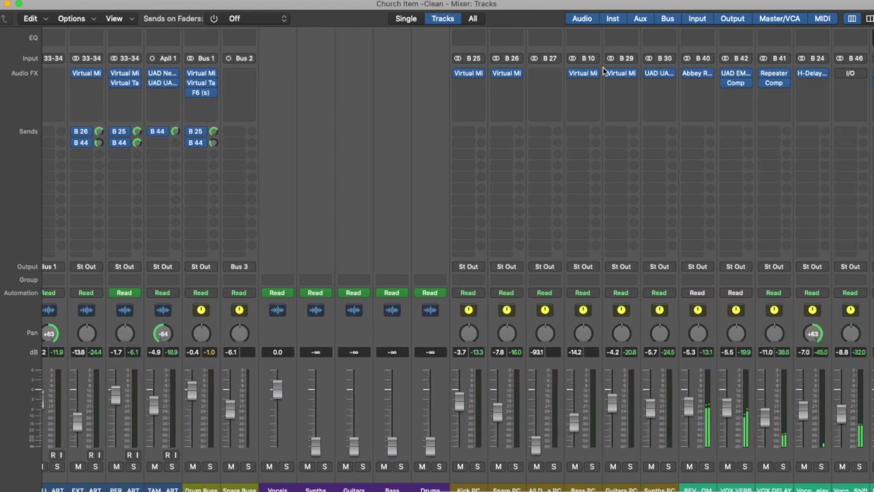
click(587, 75)
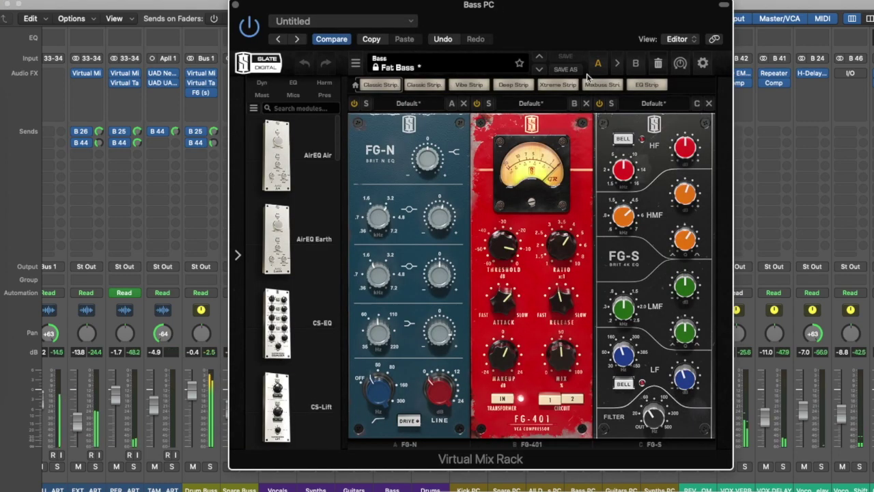
drag(602, 36, 399, 36)
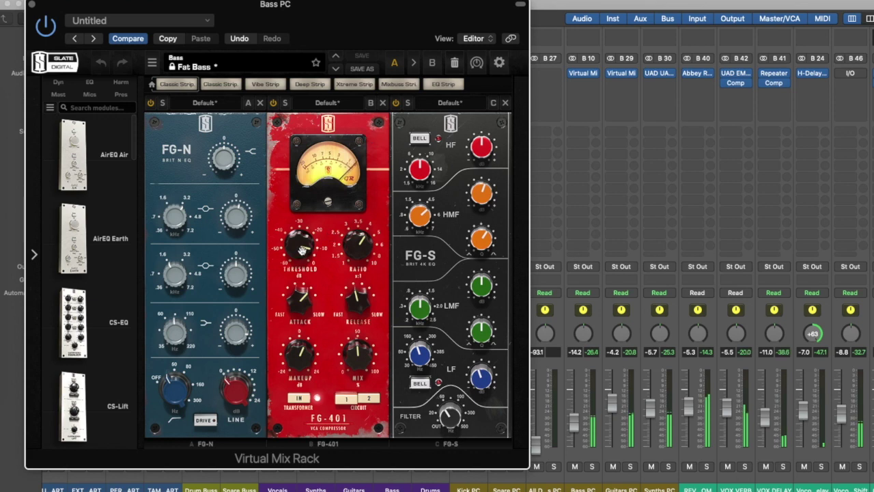
drag(574, 427, 574, 418)
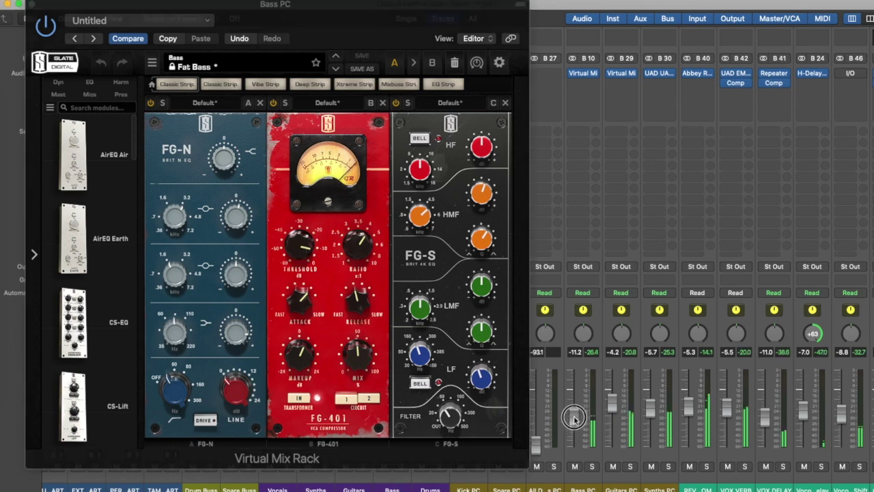
drag(300, 252, 303, 248)
drag(299, 369, 299, 366)
click(30, 6)
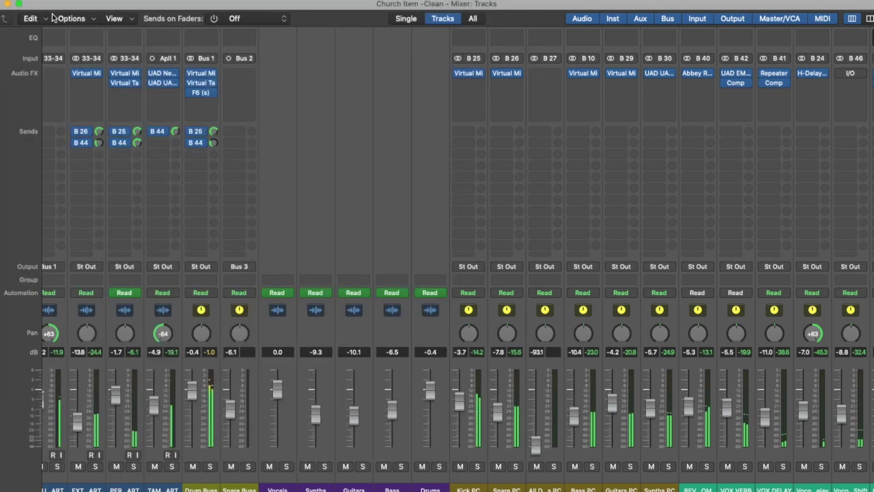
Set the FG-Stress input to 4.30 in the Guitars PC aux's Virtual Mix Rack and close the window
scroll(730, 417, right, 2)
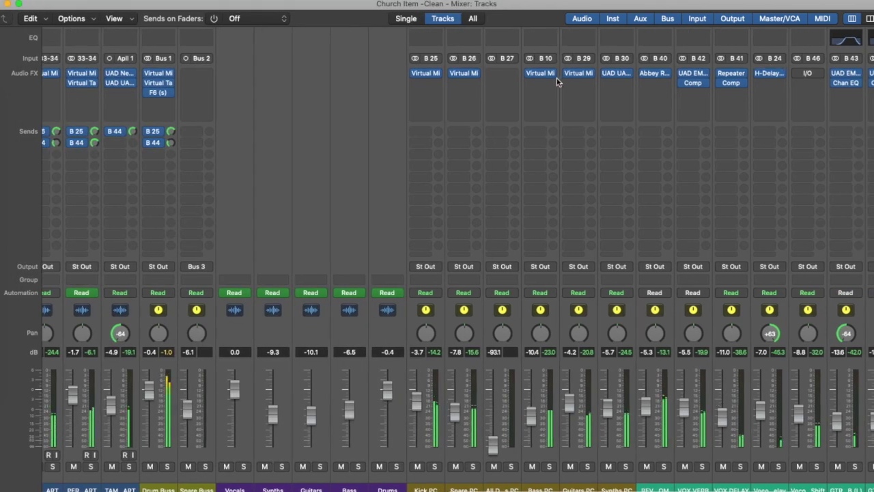
click(583, 74)
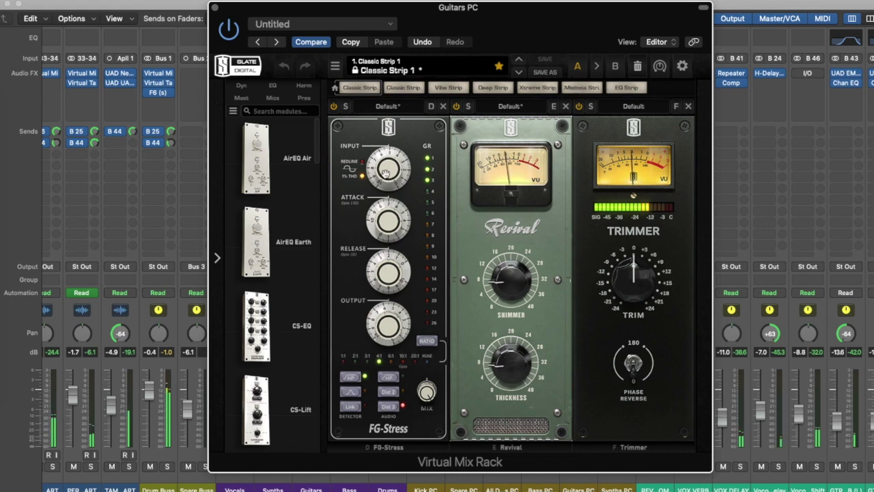
mouse_move(385, 182)
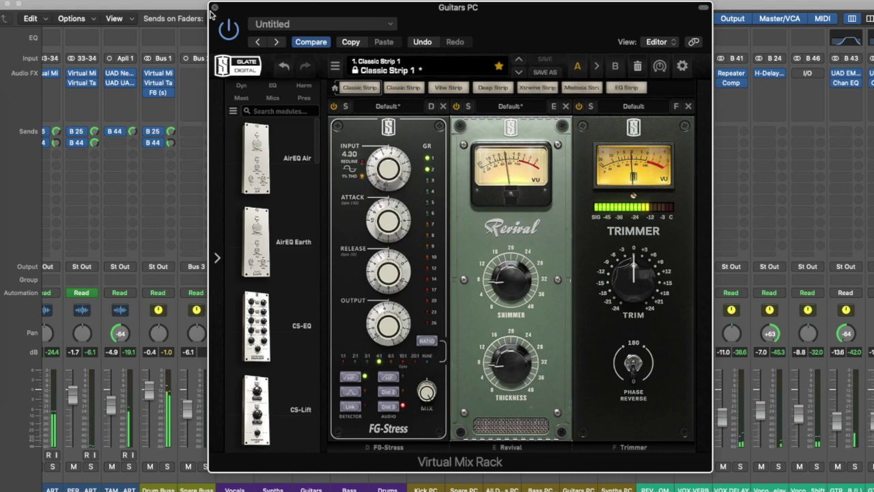
click(214, 8)
Slightly adjust the input gain of the UAD UA 1176 Rev A on the Synths PC aux and close the window
mouse_move(622, 77)
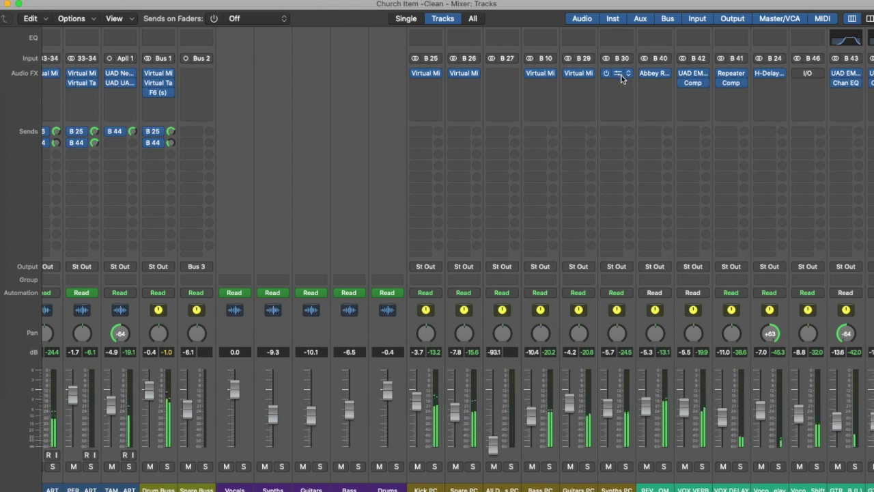
click(621, 75)
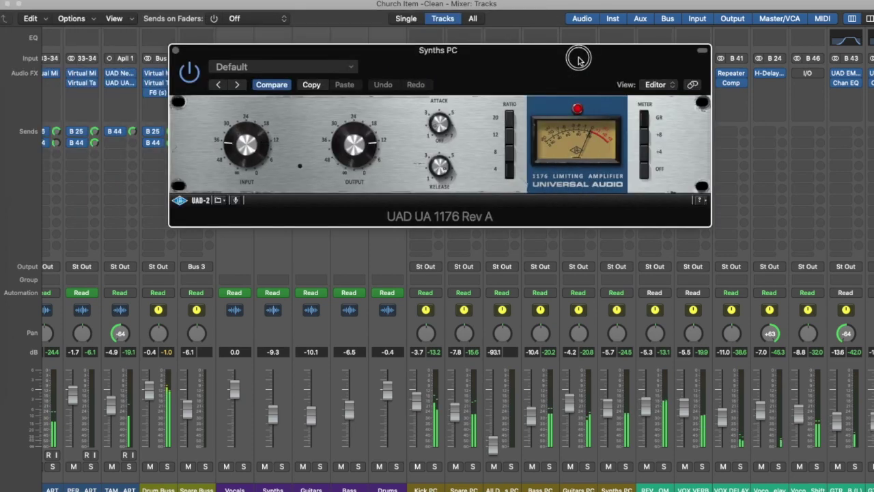
drag(247, 142, 247, 140)
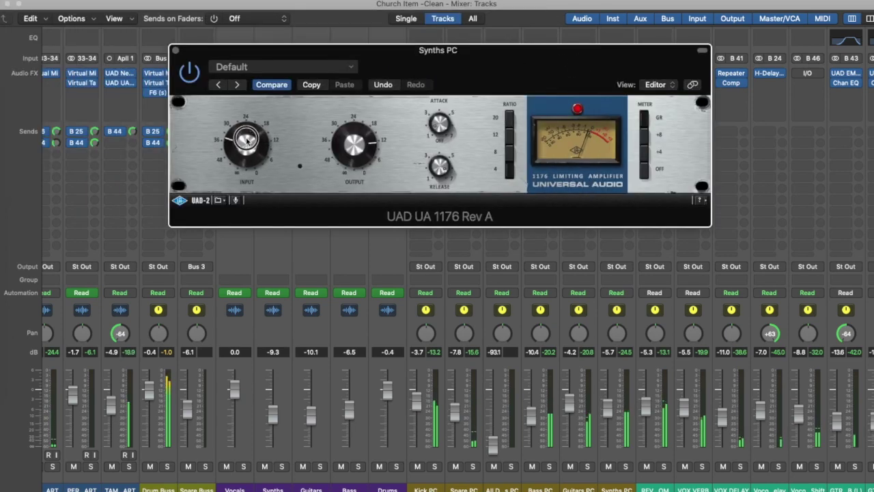
click(177, 51)
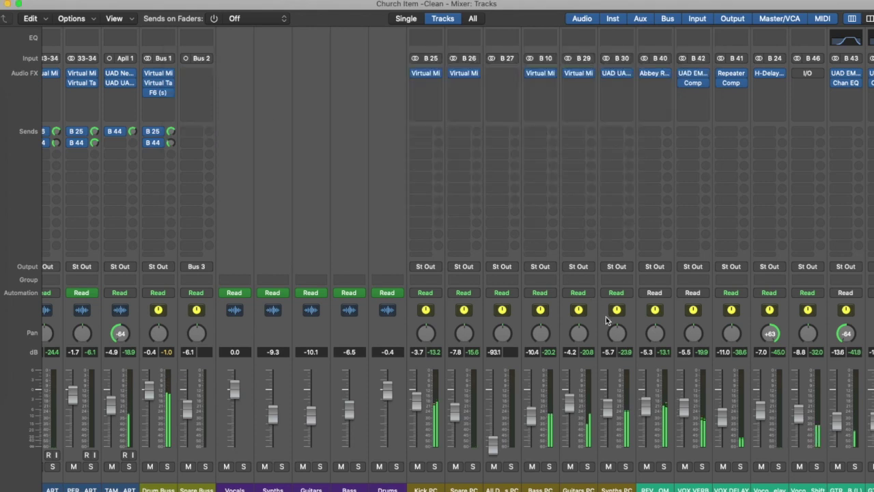
Set the threshold of the VBC FG-Grey compressor on the Master Buss Start channel to about -4.5 dB
scroll(553, 307, left, 10)
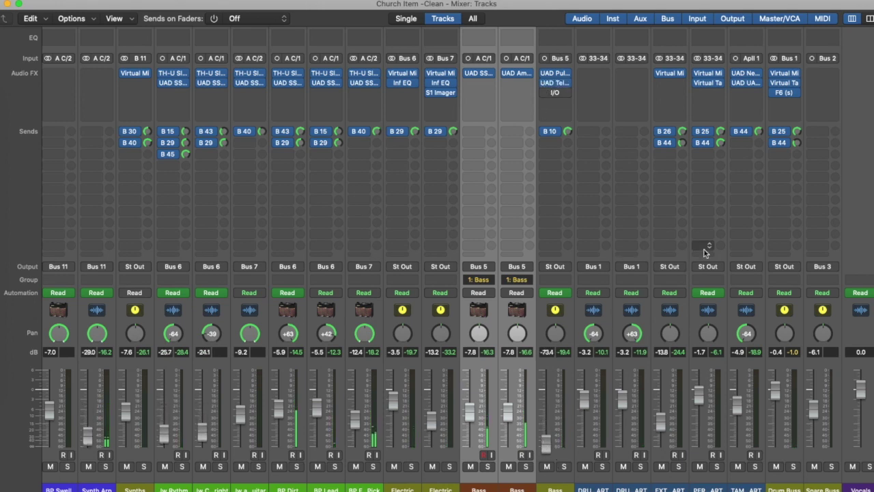
scroll(705, 250, right, 4)
scroll(705, 249, right, 10)
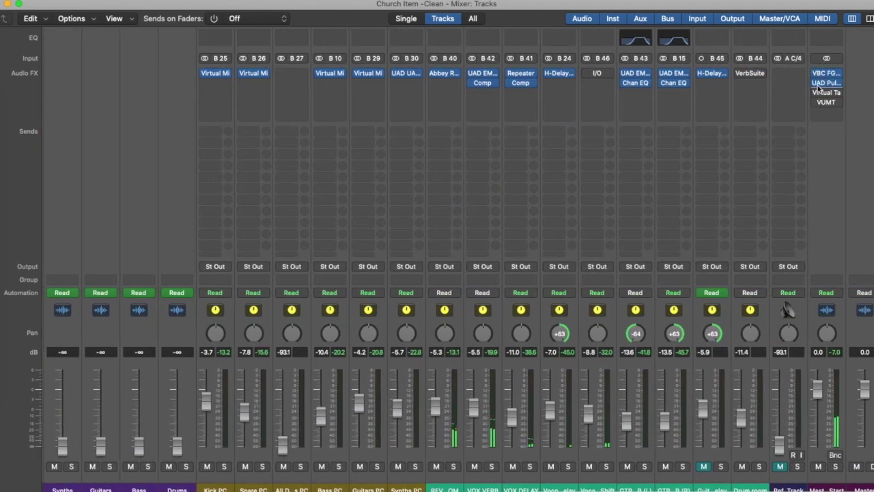
click(826, 73)
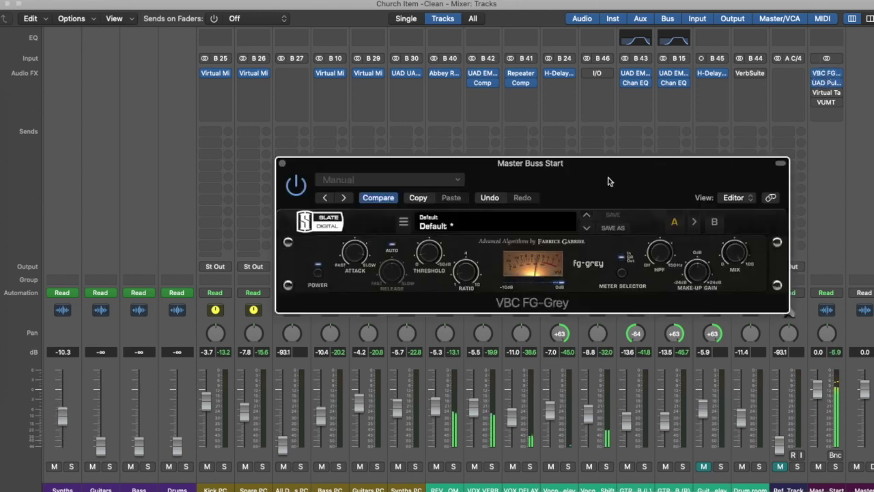
mouse_move(425, 255)
drag(422, 256, 426, 267)
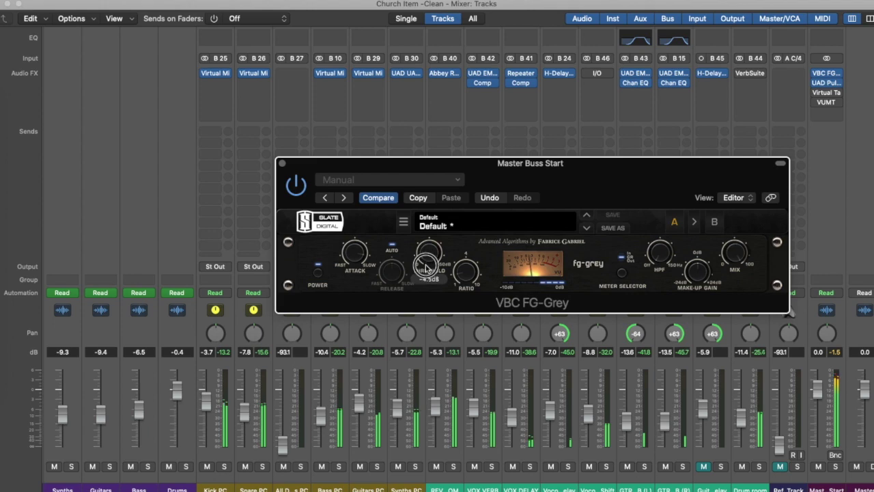
click(431, 290)
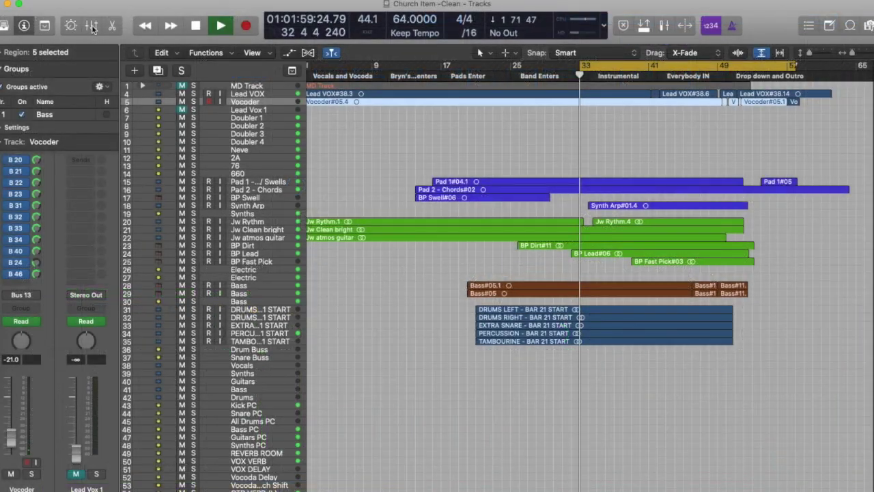
Show the mixer below the arrangement and hide the inspector
key(x)
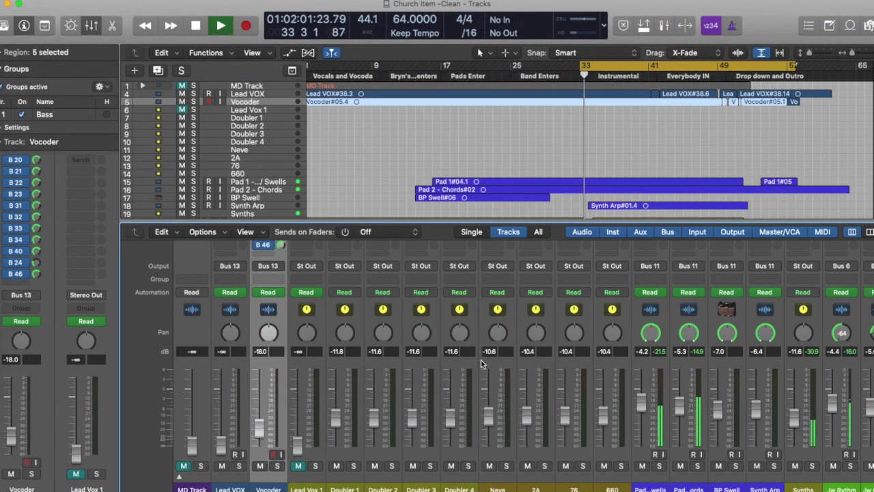
click(23, 26)
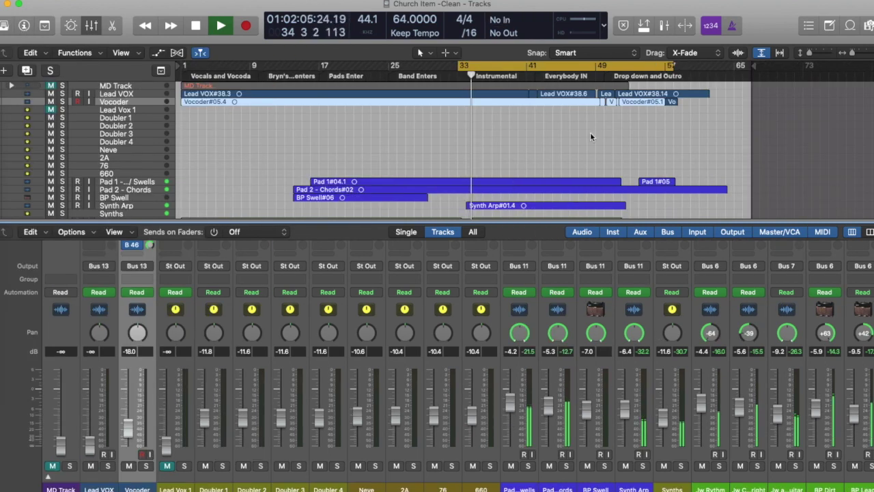
Review the levels, inserts and sends of the instrument, drum, parallel compression and effects channels during playback of the instrumental section
scroll(634, 370, right, 15)
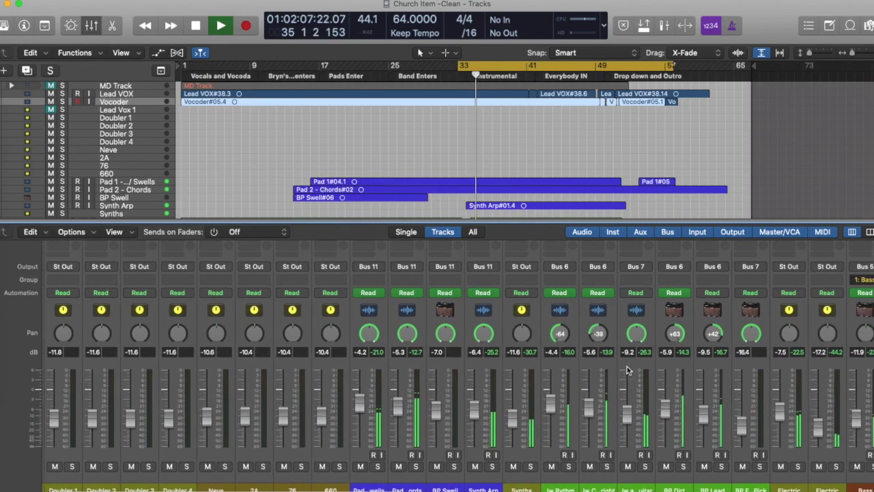
scroll(624, 369, right, 5)
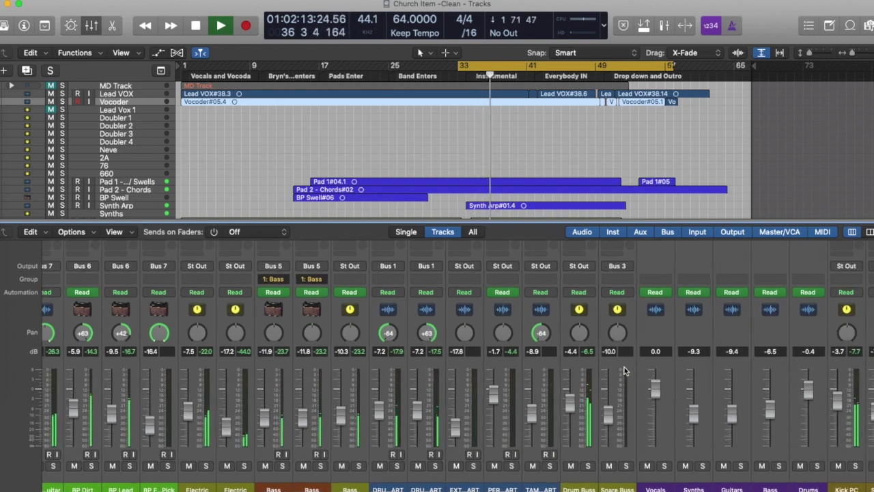
scroll(610, 387, up, 2)
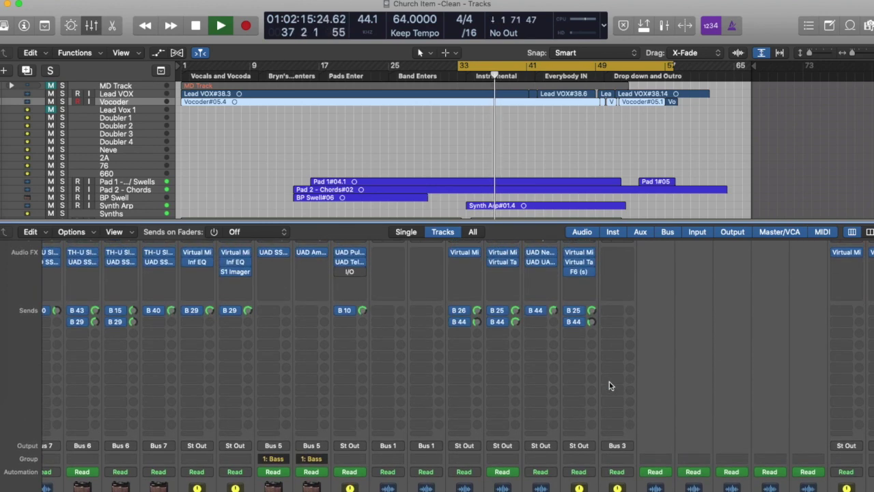
scroll(610, 384, down, 6)
scroll(692, 383, right, 5)
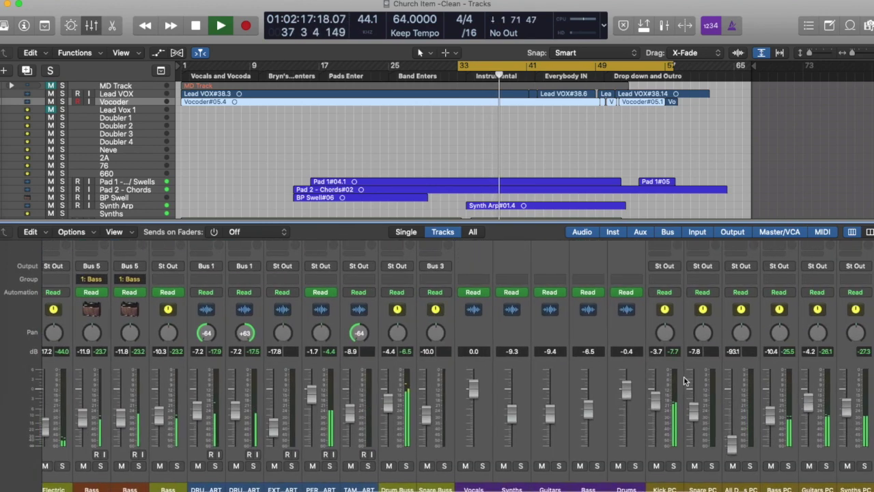
scroll(686, 381, up, 10)
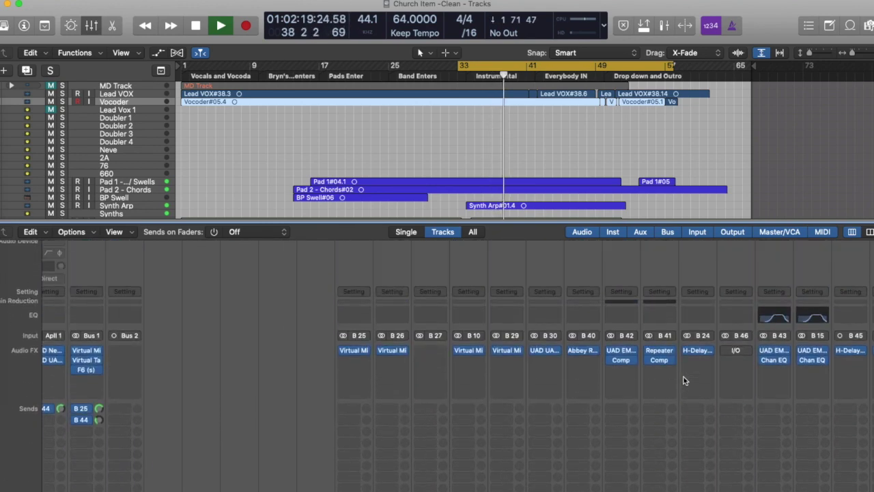
scroll(686, 380, right, 4)
scroll(685, 380, down, 10)
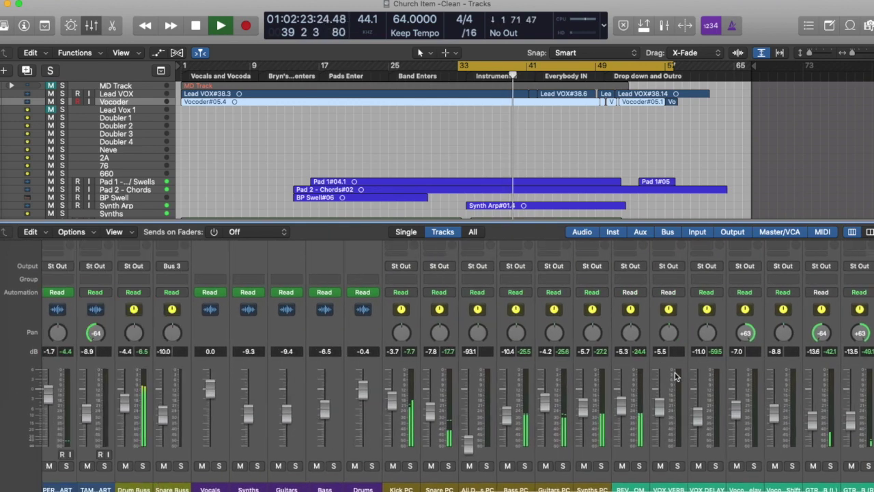
scroll(674, 376, left, 9)
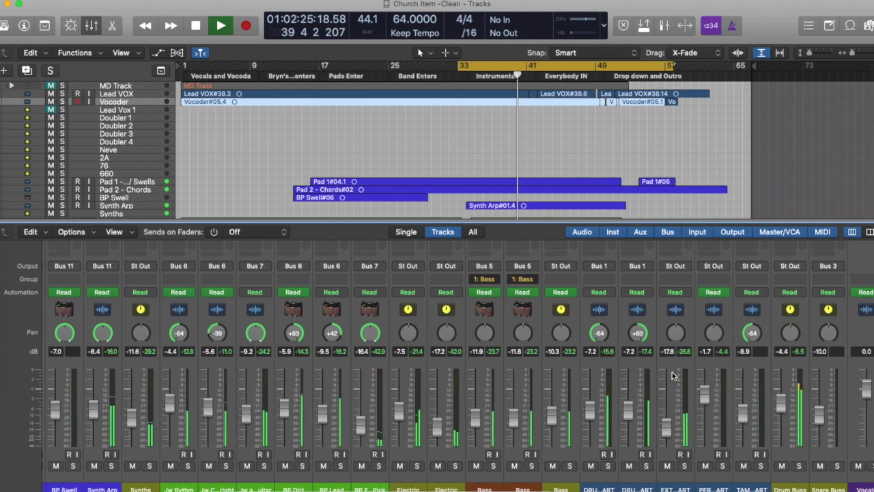
scroll(673, 375, left, 3)
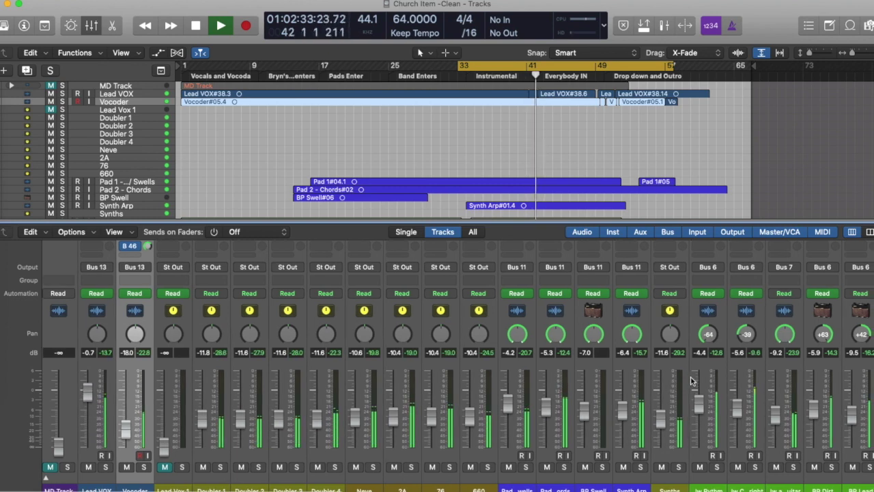
scroll(691, 381, right, 3)
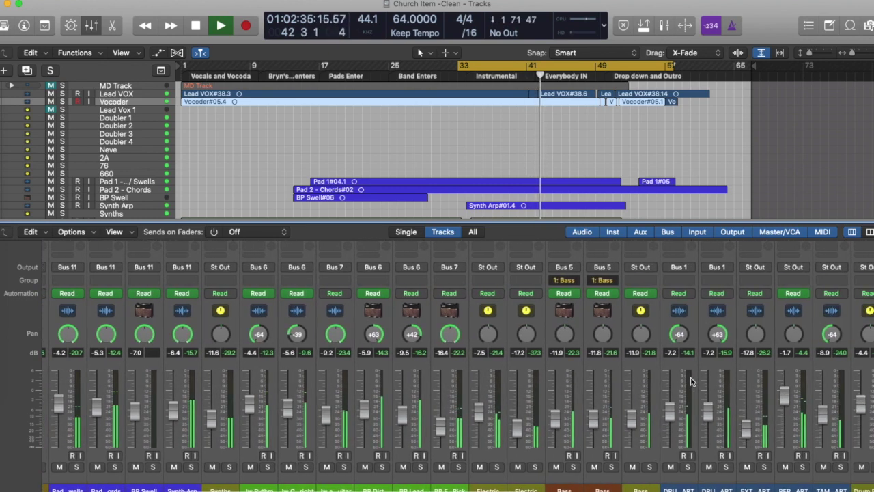
Review the levels and inserts of the group, parallel compression, effects and master channels during playback of the Everybody IN section
scroll(691, 382, right, 1)
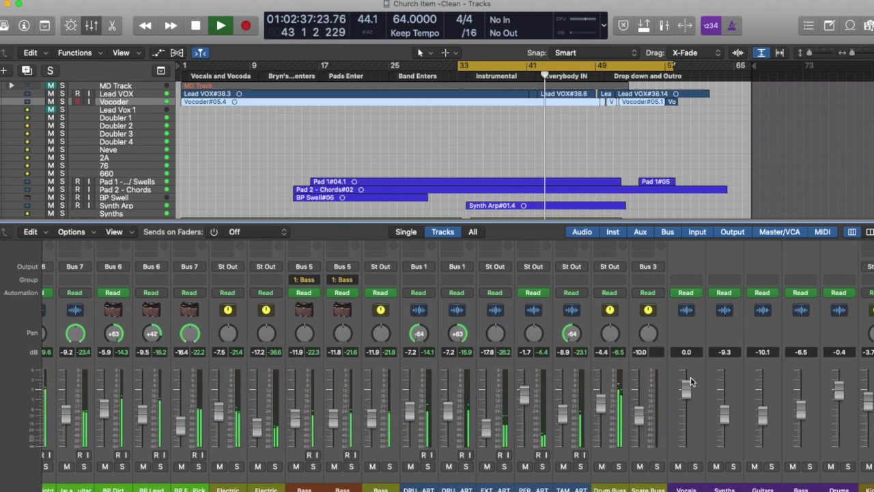
scroll(691, 381, right, 7)
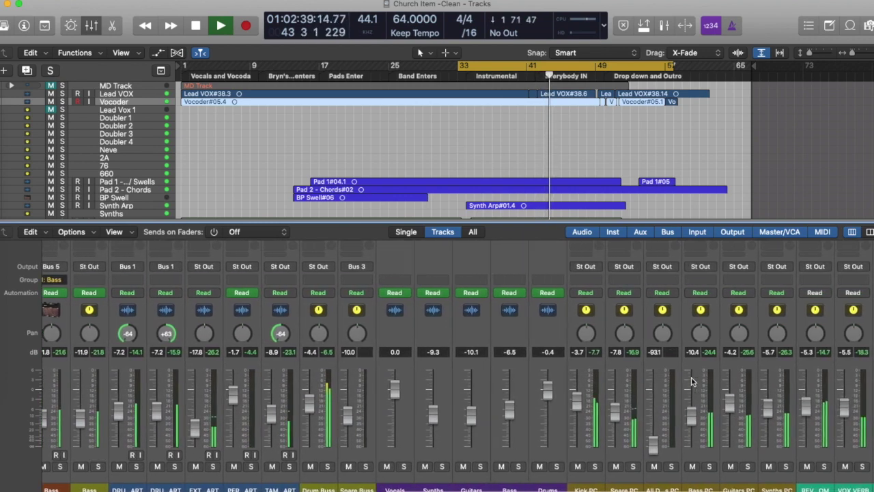
scroll(691, 382, right, 5)
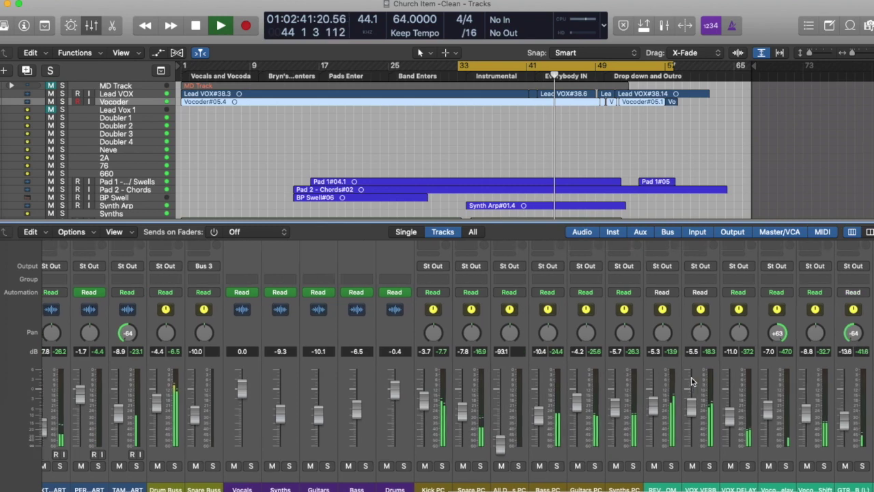
scroll(692, 381, up, 8)
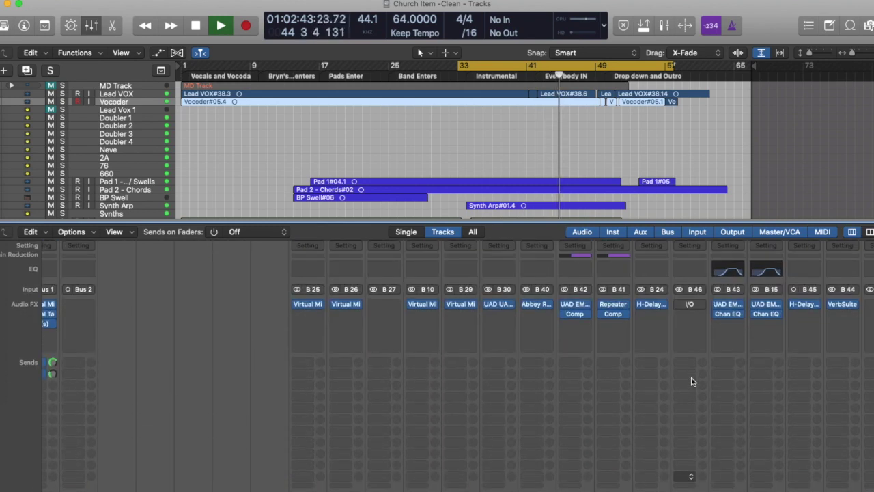
scroll(691, 381, right, 3)
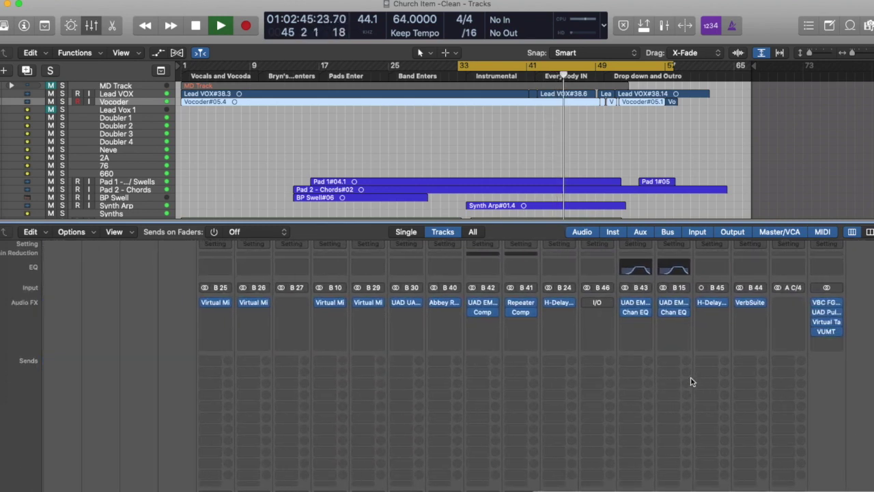
scroll(691, 381, down, 6)
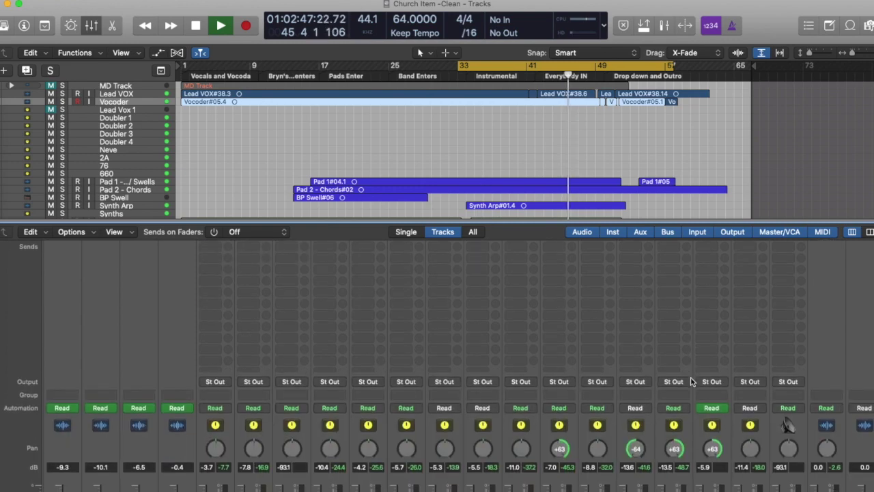
scroll(691, 381, down, 4)
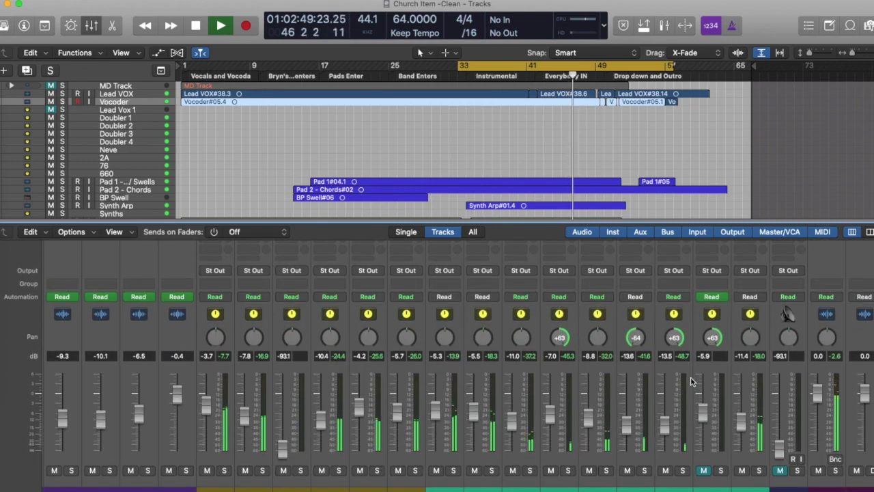
scroll(691, 381, down, 2)
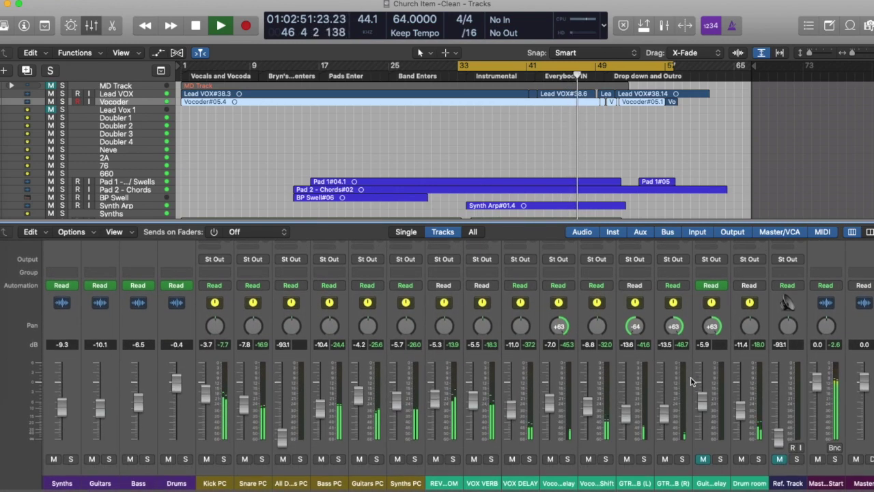
Set the threshold of the VBC FG-Grey compressor on the Master Buss Start channel to -1.5 dB and close its window
scroll(691, 382, up, 10)
click(828, 336)
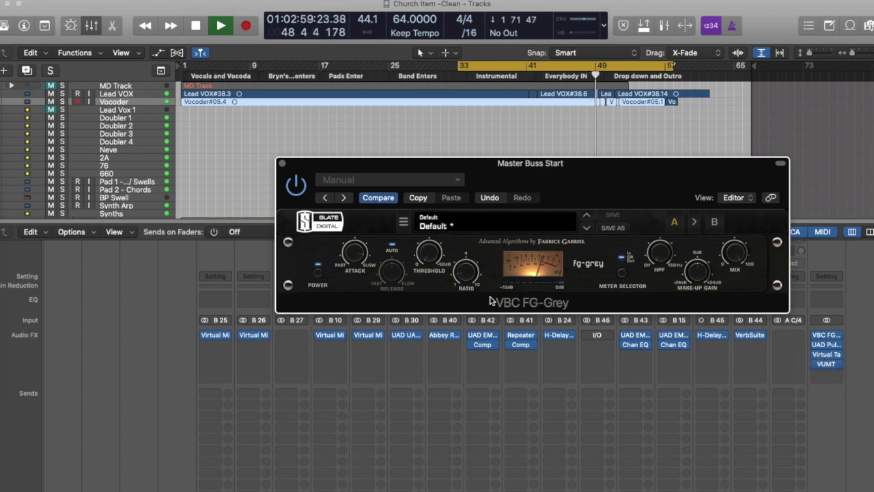
mouse_move(425, 254)
drag(425, 255, 423, 260)
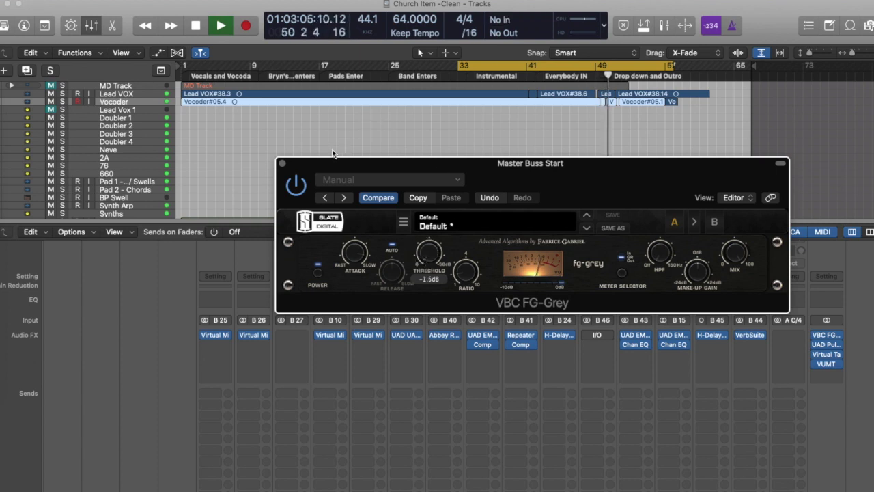
click(282, 163)
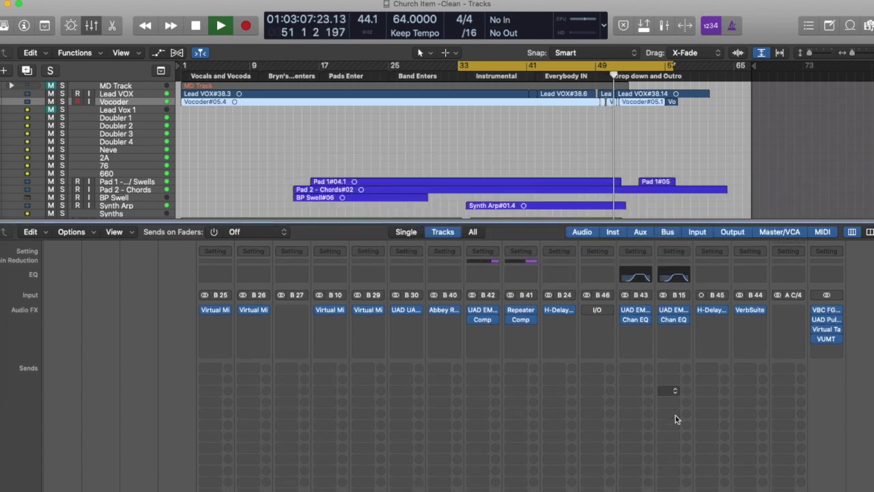
Turn off the cycle range during the Drop down and Outro section and check the faders from the effects back to the guitar channels
scroll(675, 419, down, 10)
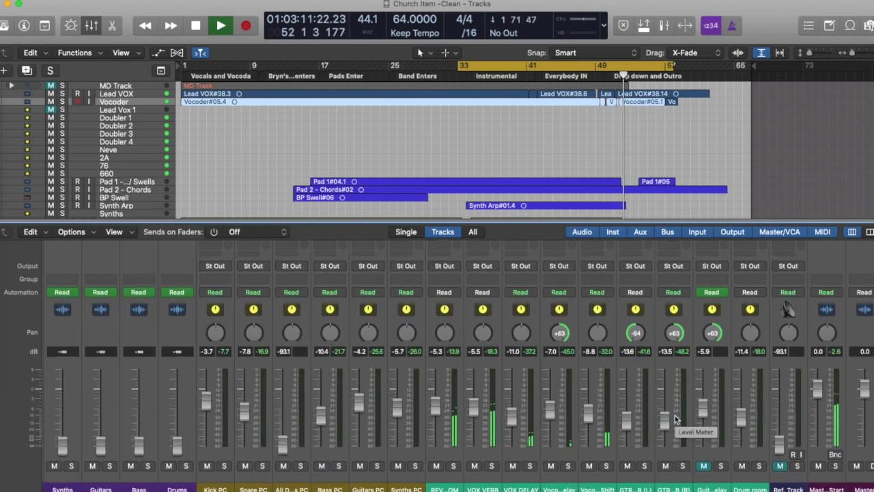
click(628, 66)
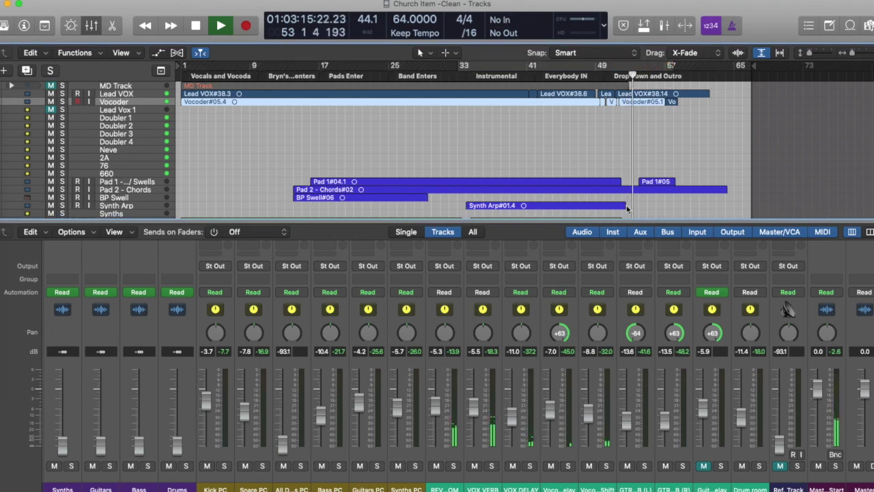
scroll(572, 283, left, 5)
scroll(572, 283, left, 8)
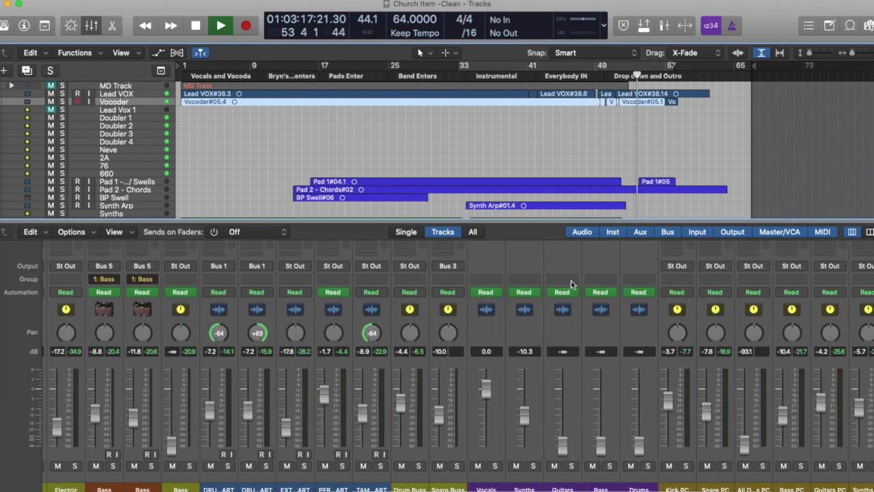
scroll(572, 283, left, 10)
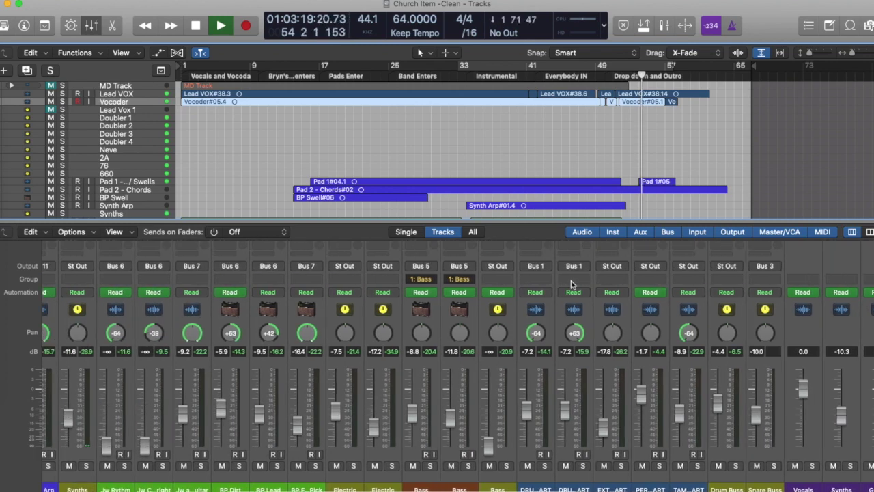